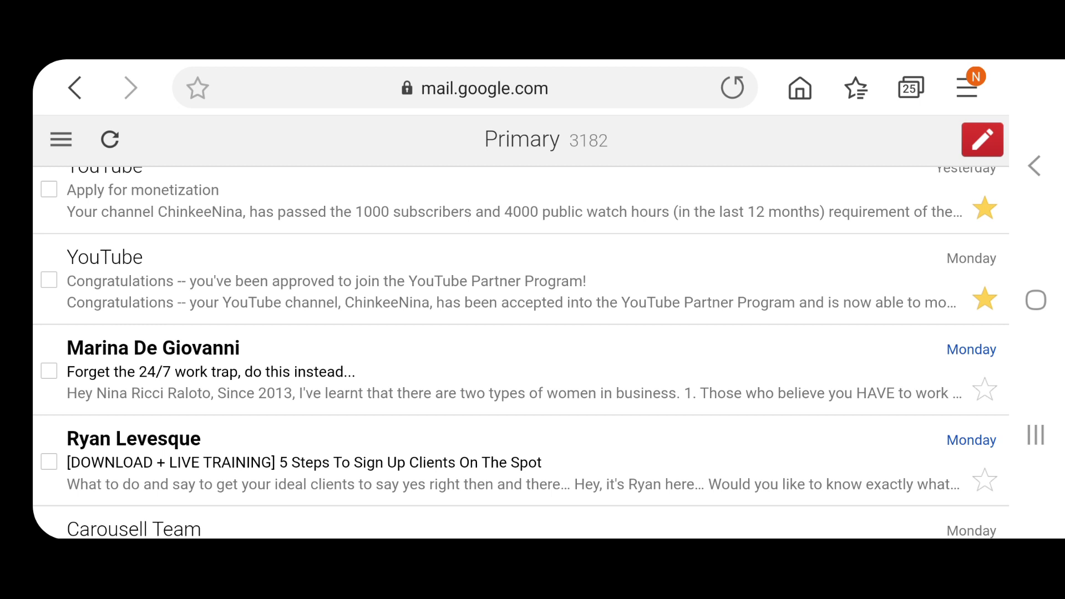
# Read YouTube's Partner Program acceptance email, then the 'Apply for monetization' email.
pyautogui.click(500, 281)
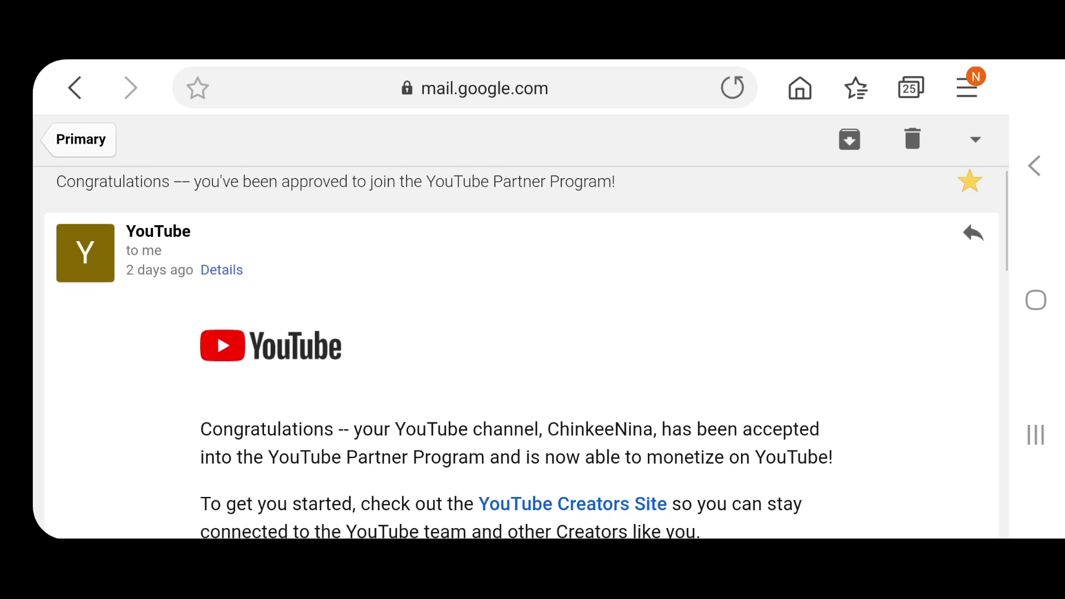
pyautogui.scroll(-5, 521, 354)
pyautogui.scroll(-1, 522, 354)
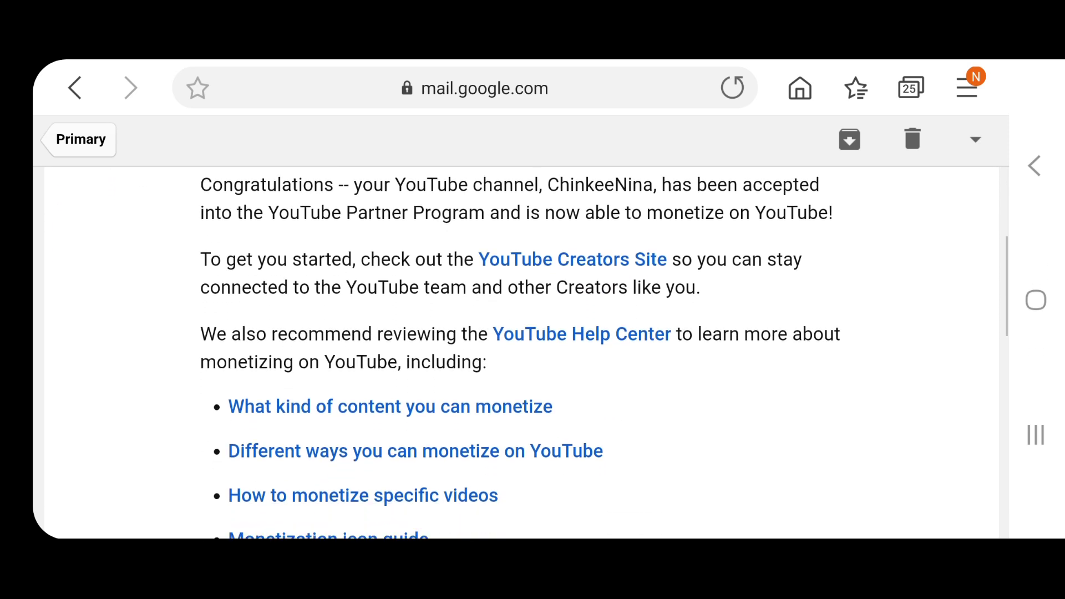
pyautogui.scroll(-1, 522, 353)
pyautogui.scroll(-1, 522, 354)
pyautogui.scroll(-2, 521, 353)
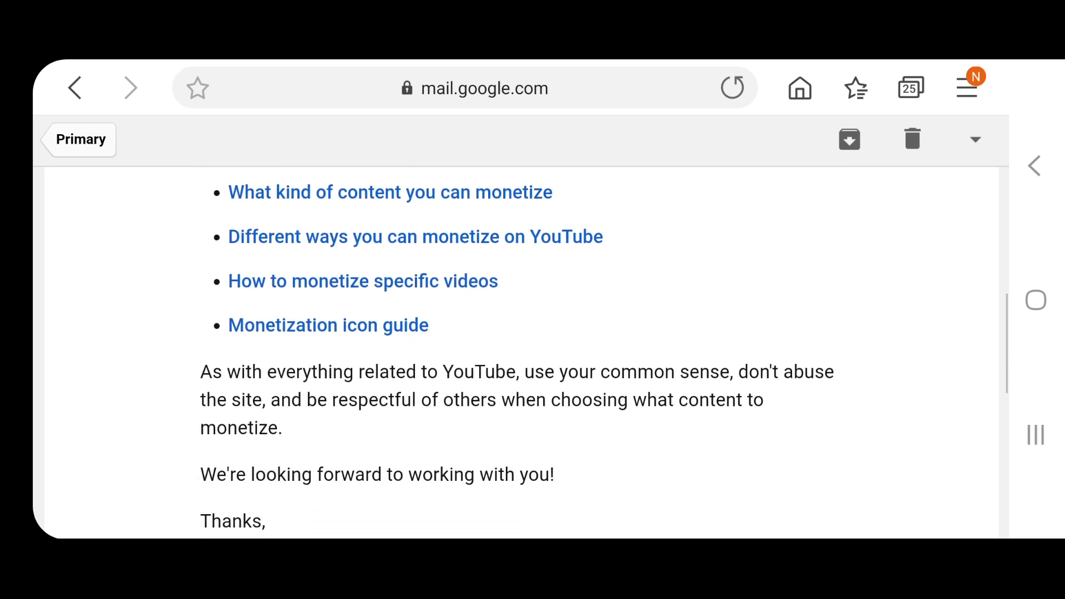
pyautogui.scroll(-5, 522, 354)
pyautogui.scroll(-2, 522, 354)
pyautogui.scroll(-2, 523, 353)
pyautogui.scroll(5, 522, 354)
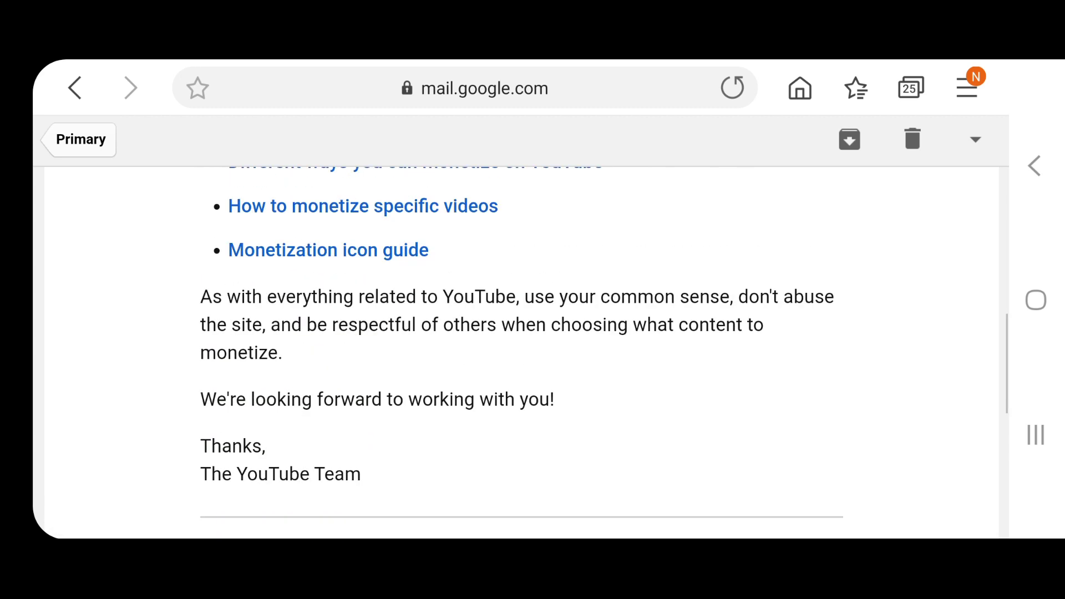
pyautogui.scroll(5, 522, 353)
pyautogui.scroll(3, 522, 354)
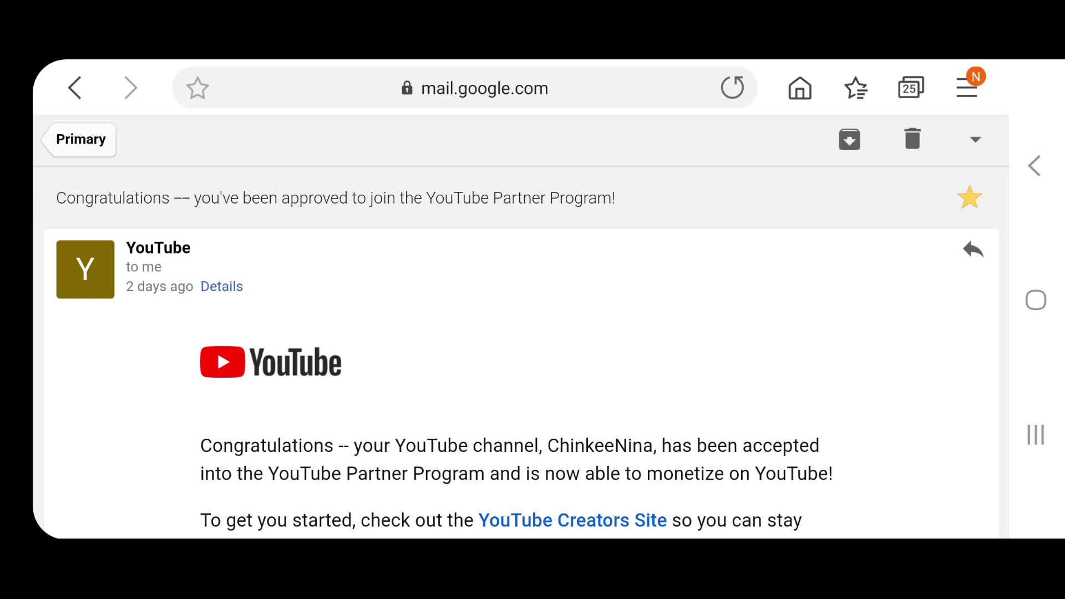
pyautogui.click(81, 139)
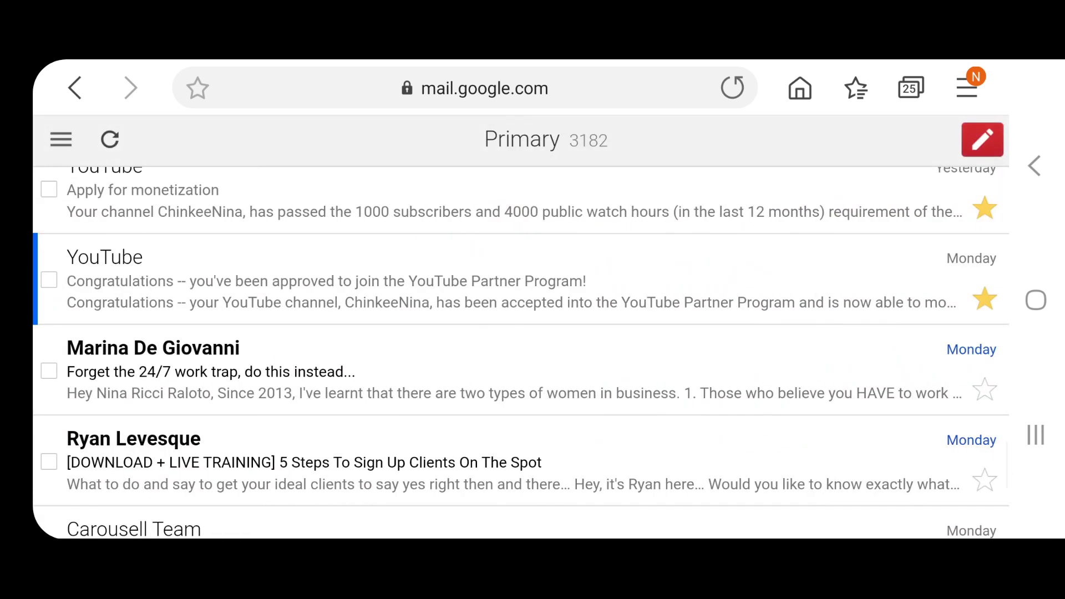
pyautogui.scroll(2, 521, 353)
pyautogui.click(333, 268)
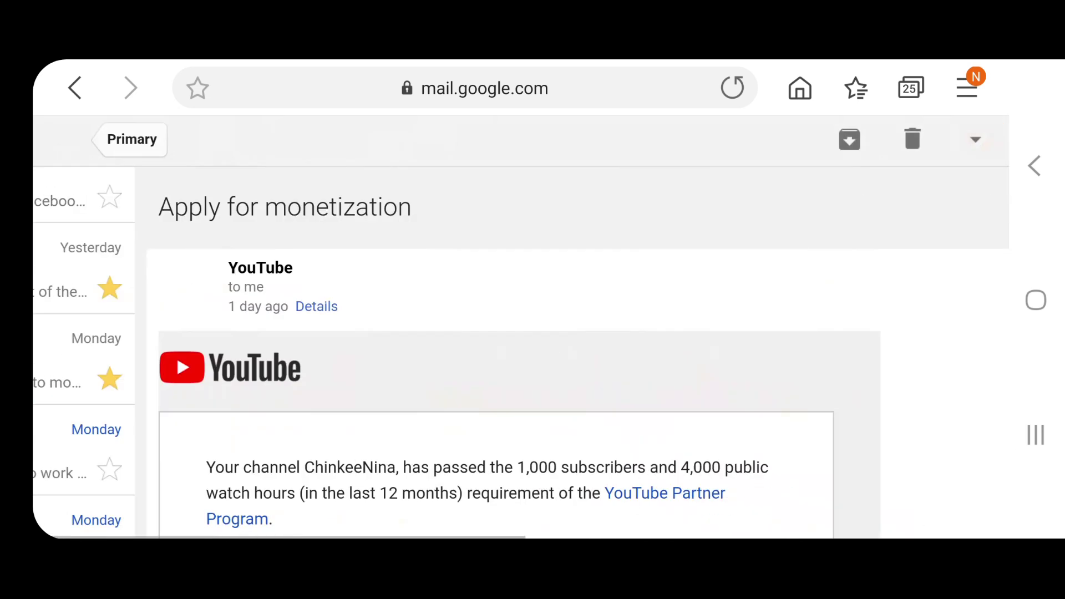
pyautogui.scroll(-3, 522, 354)
pyautogui.scroll(-3, 523, 354)
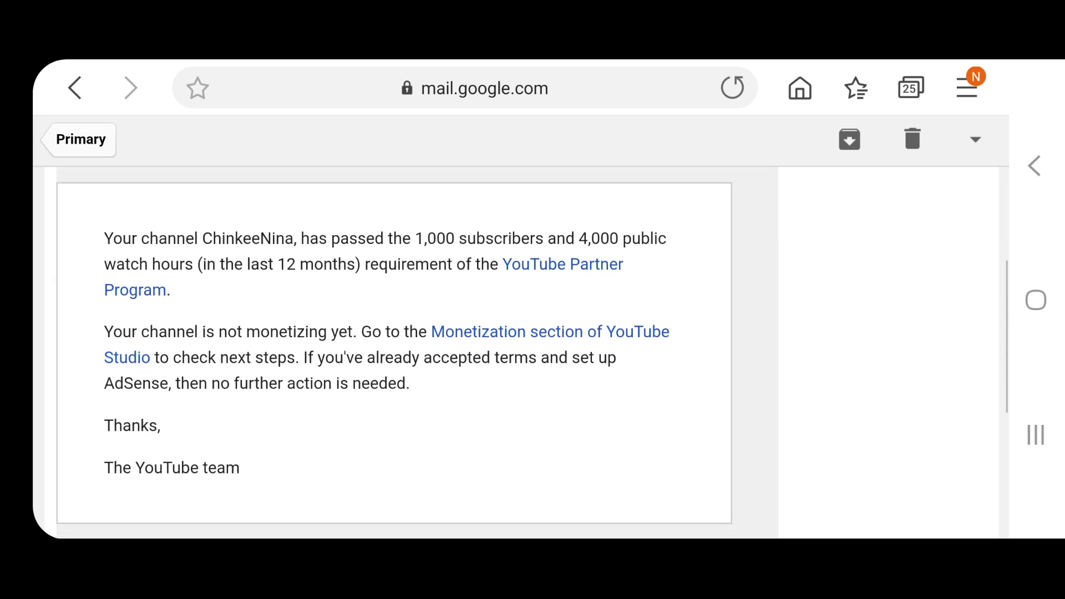
pyautogui.scroll(-3, 522, 354)
pyautogui.scroll(-3, 521, 354)
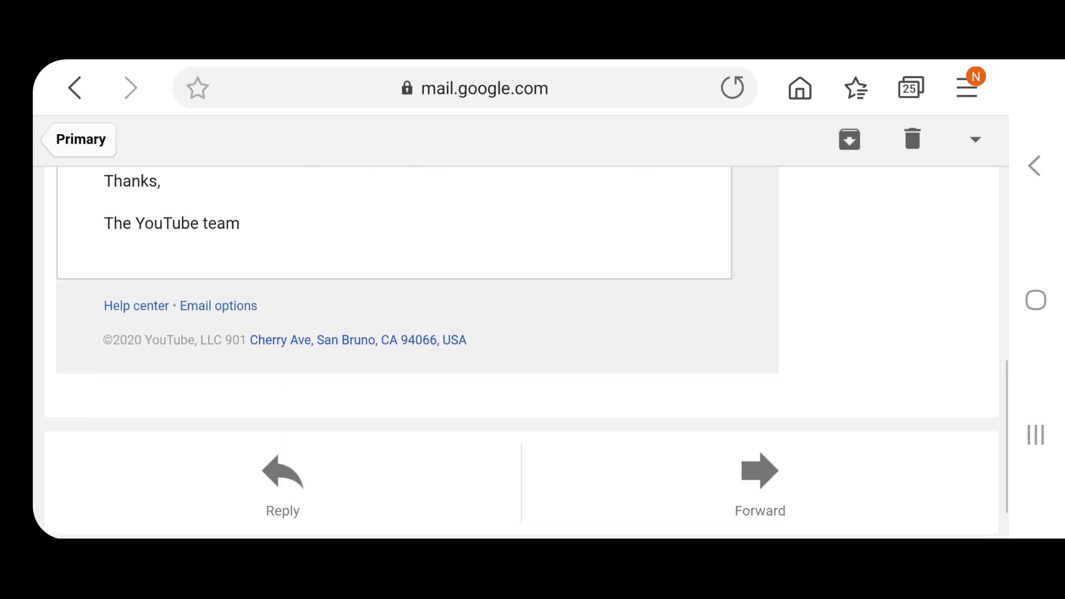
pyautogui.scroll(3, 522, 353)
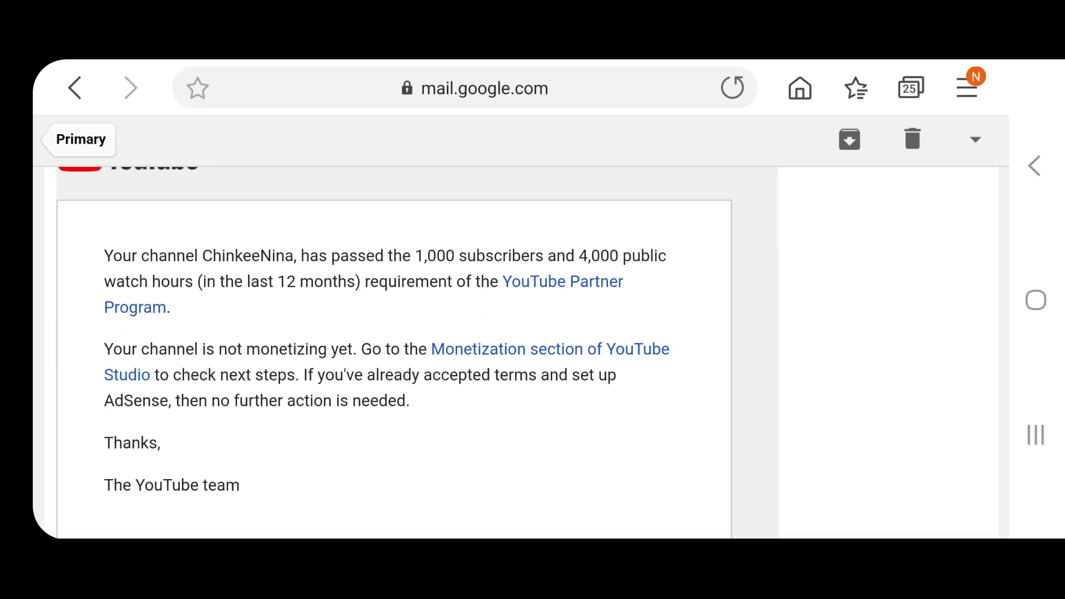
# Switch from Gmail to the YouTube tab and open Creator Studio from the profile menu.
pyautogui.click(81, 139)
pyautogui.click(912, 89)
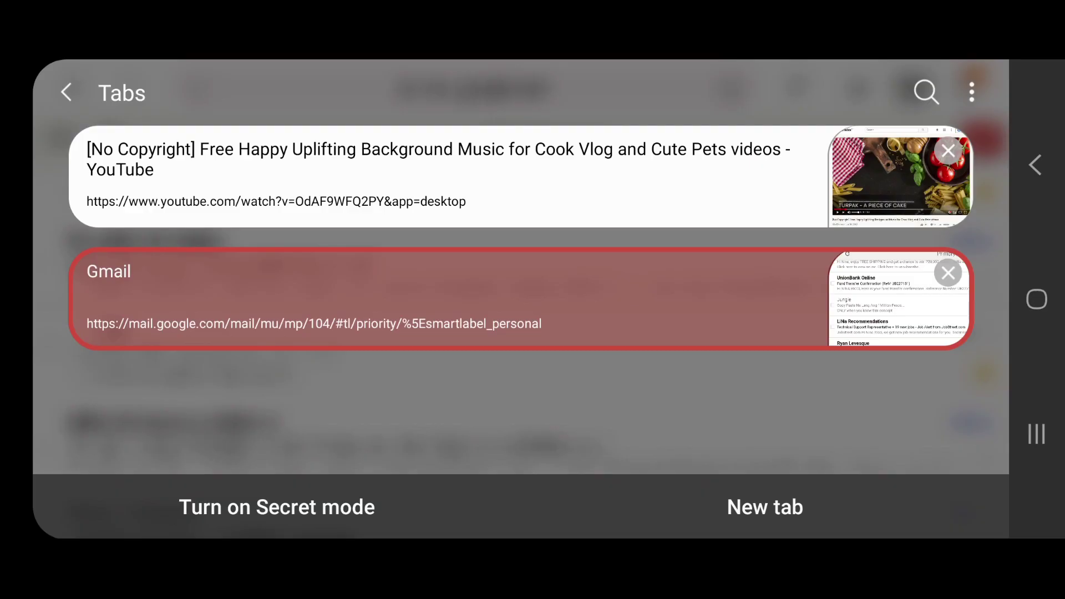
pyautogui.click(450, 177)
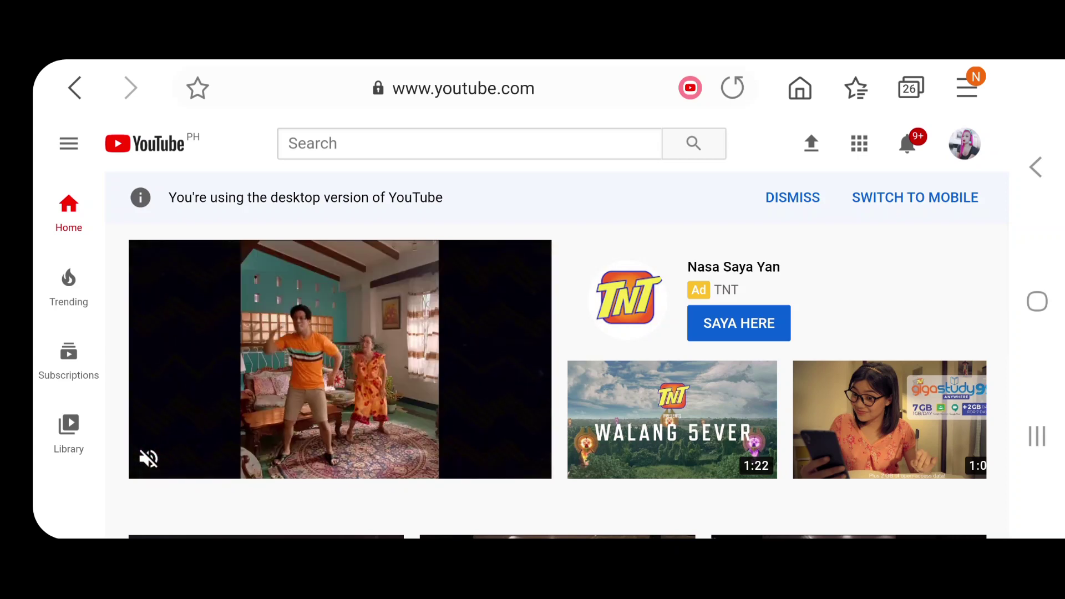
pyautogui.click(965, 143)
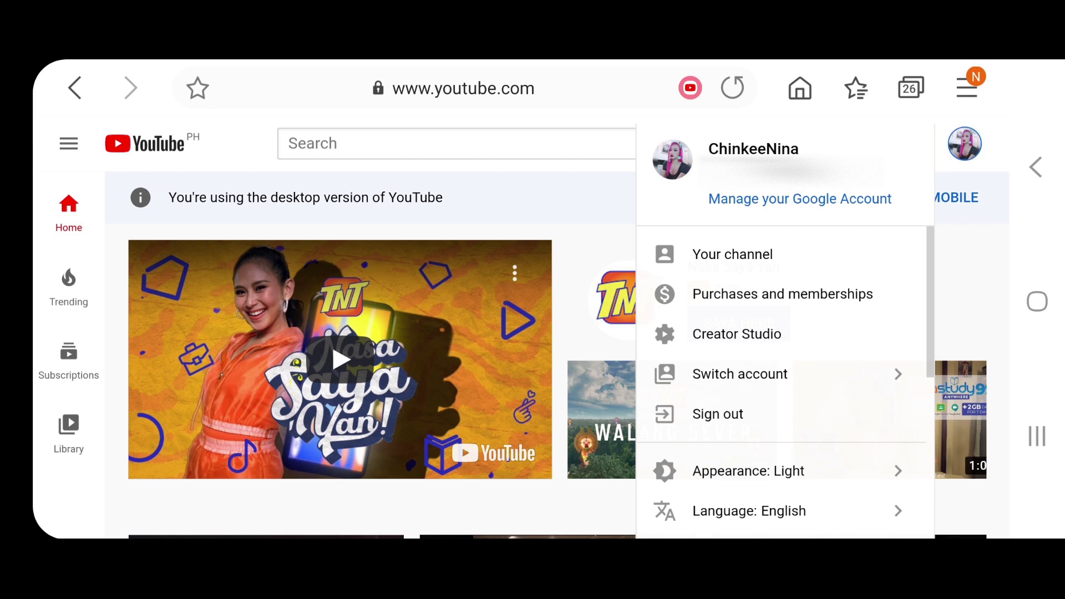
pyautogui.click(718, 414)
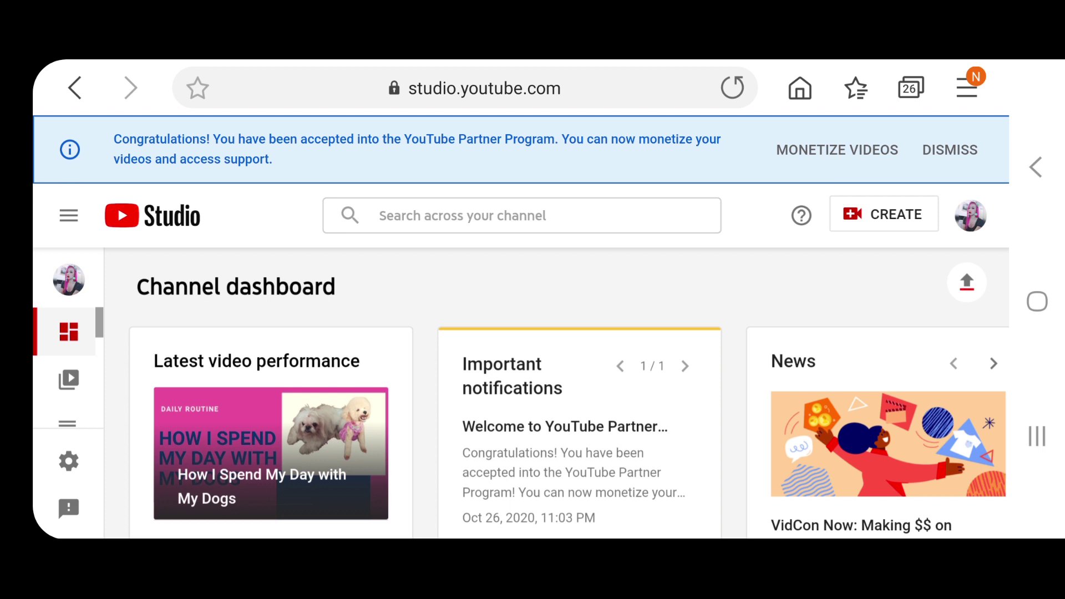
pyautogui.scroll(-2, 69, 375)
pyautogui.scroll(-1, 68, 375)
pyautogui.scroll(-1, 68, 375)
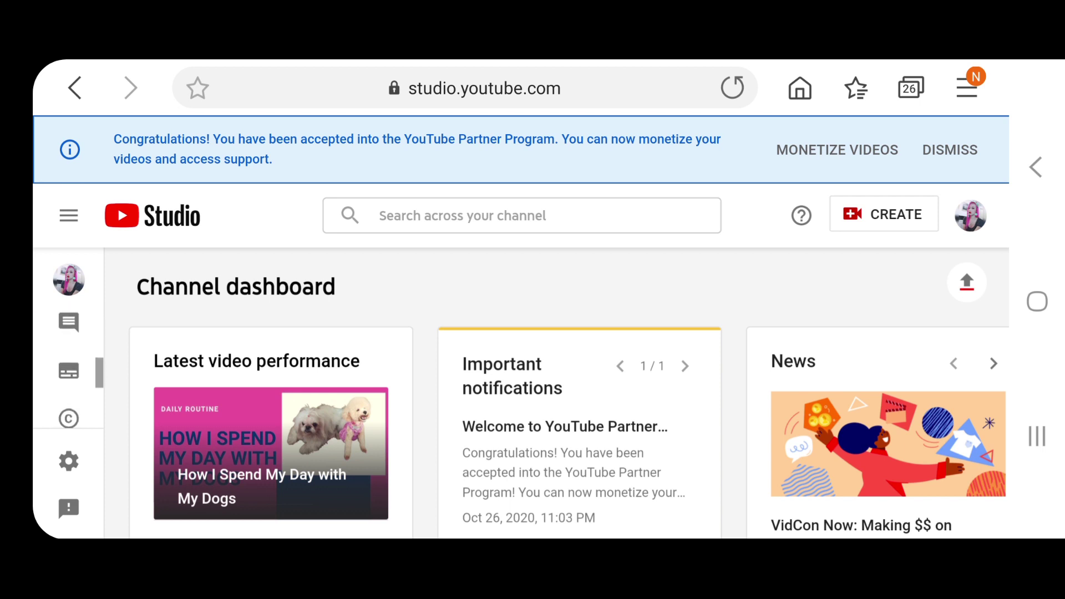
pyautogui.scroll(-1, 68, 374)
pyautogui.scroll(-1, 69, 375)
pyautogui.scroll(-1, 68, 375)
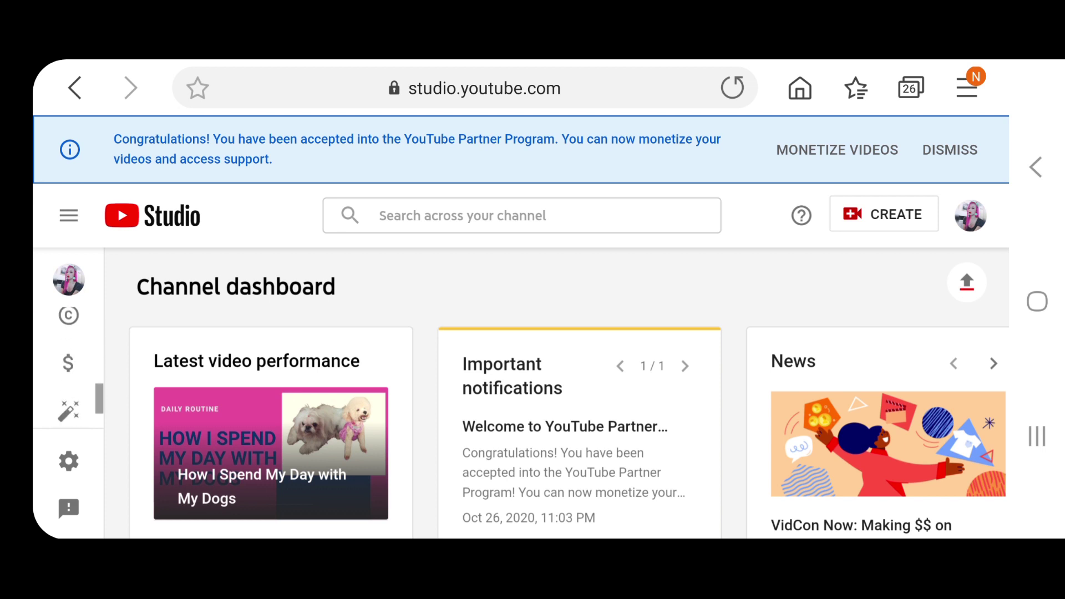
# Open the channel's Monetization page to review the Partner Program and AdSense options.
pyautogui.click(68, 362)
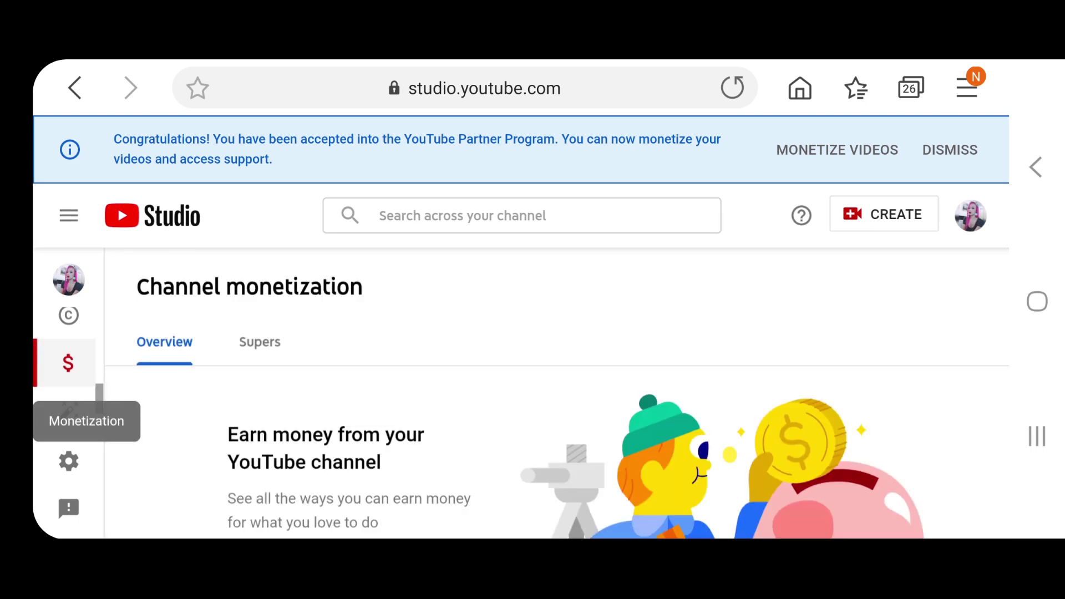
pyautogui.scroll(-2, 558, 395)
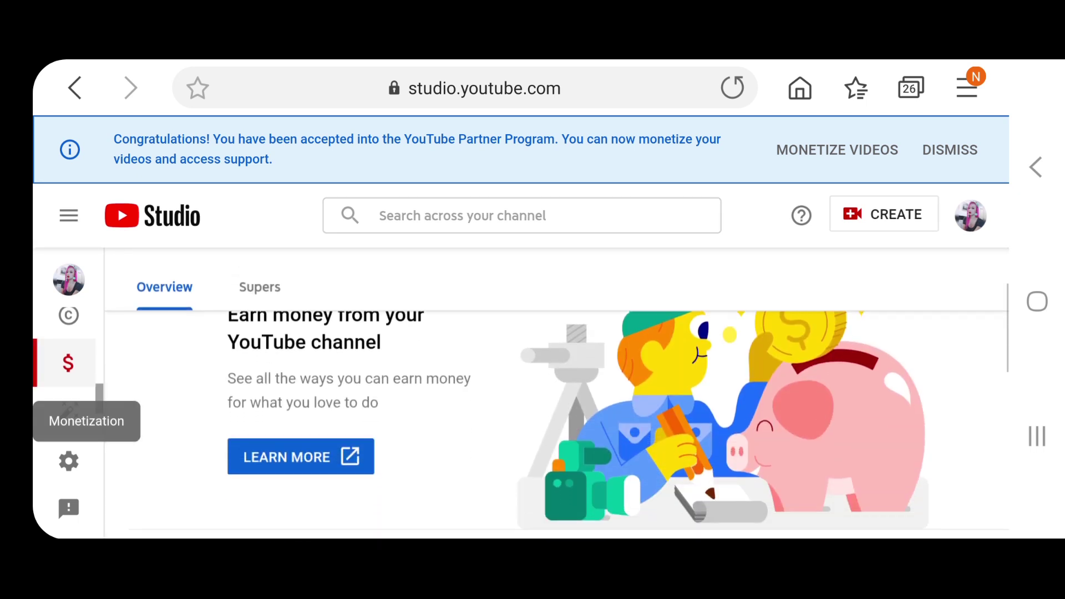
pyautogui.scroll(-2, 558, 395)
pyautogui.scroll(-2, 558, 395)
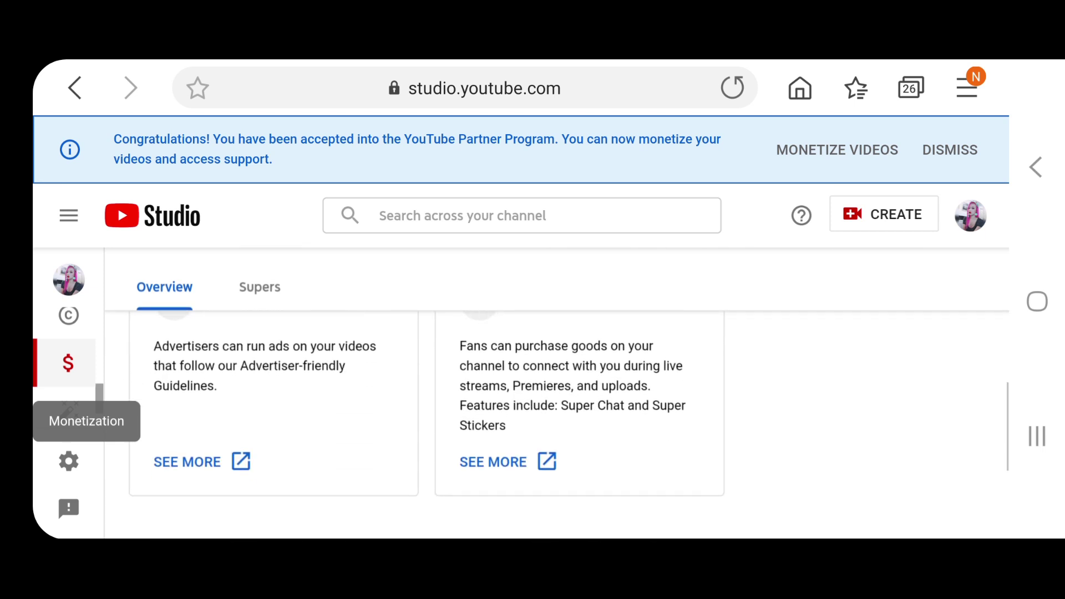
pyautogui.scroll(-2, 558, 416)
pyautogui.scroll(-1, 558, 417)
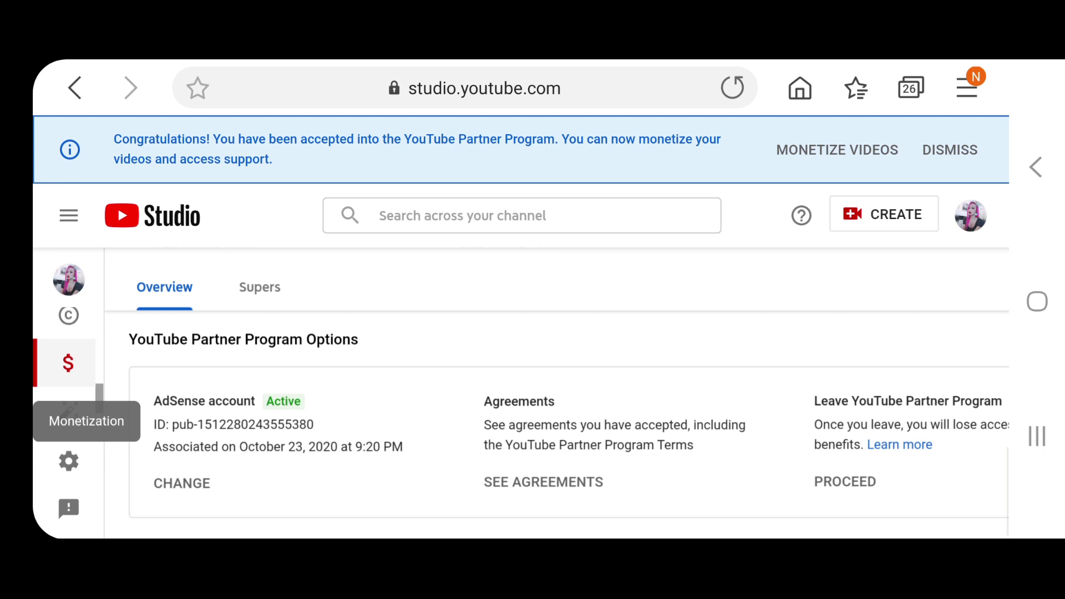
pyautogui.scroll(-1, 569, 412)
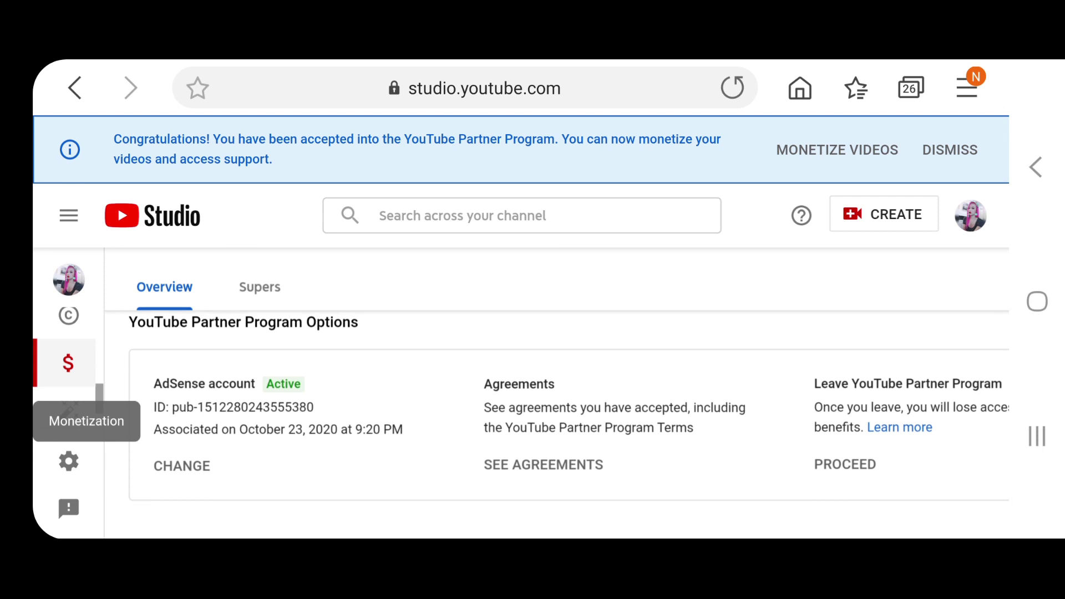
pyautogui.scroll(3, 68, 375)
pyautogui.scroll(2, 69, 375)
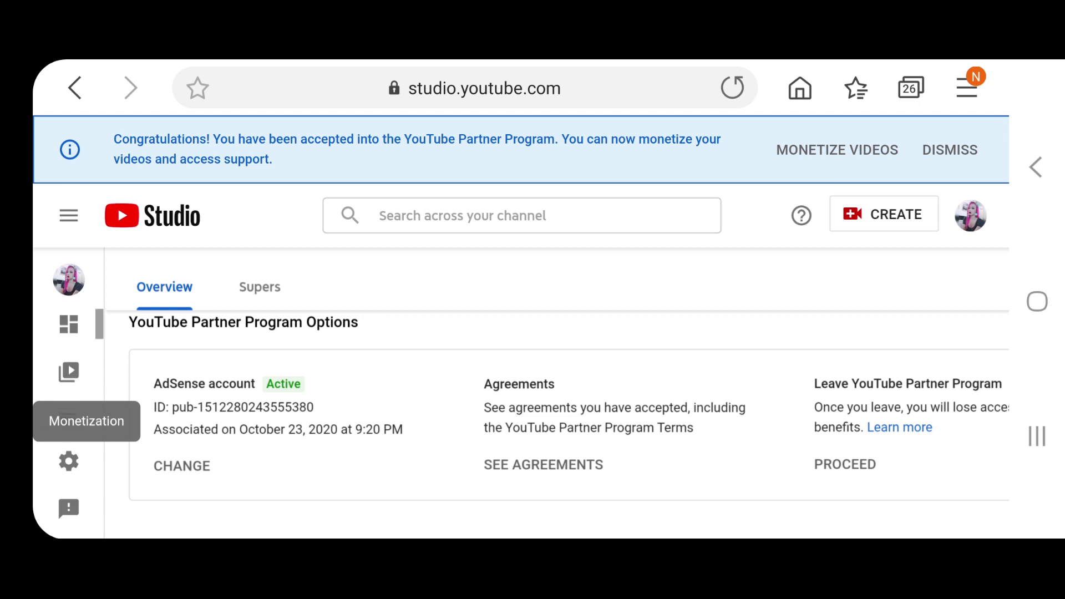
pyautogui.click(68, 372)
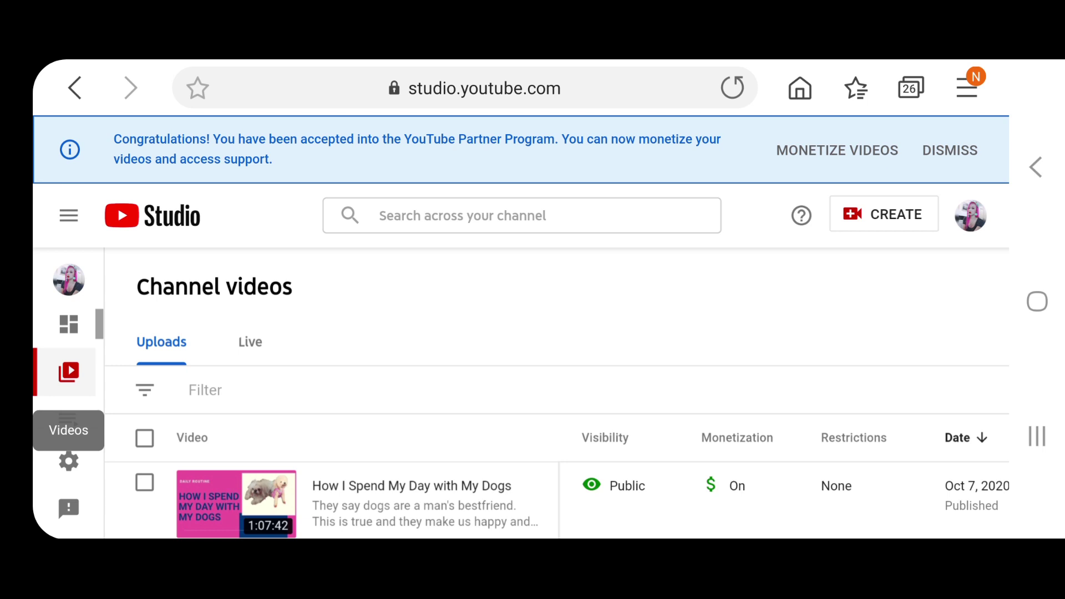
pyautogui.scroll(-1, 556, 394)
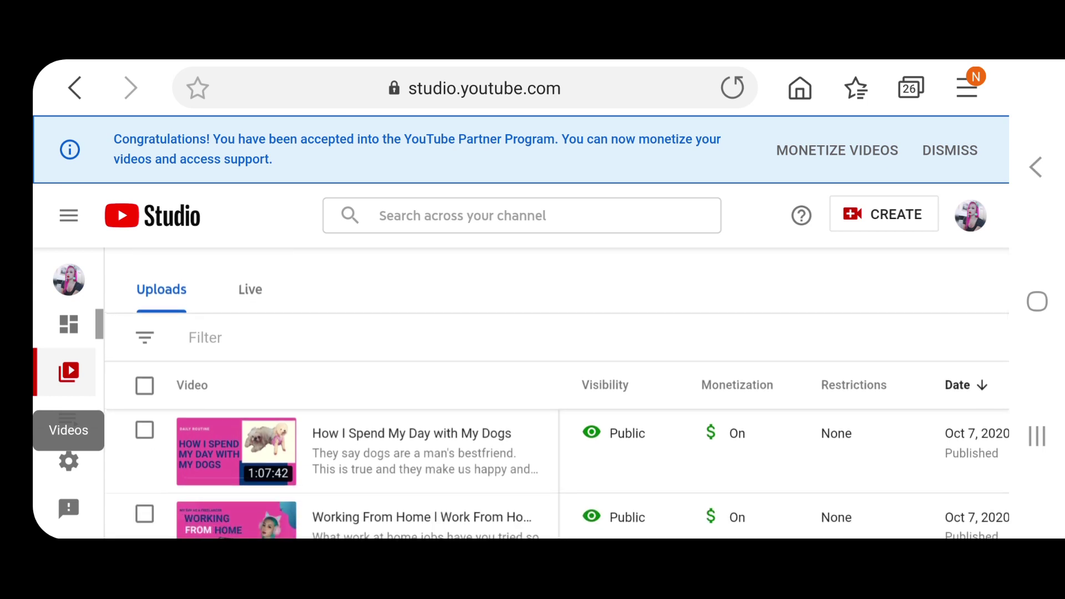
pyautogui.click(250, 289)
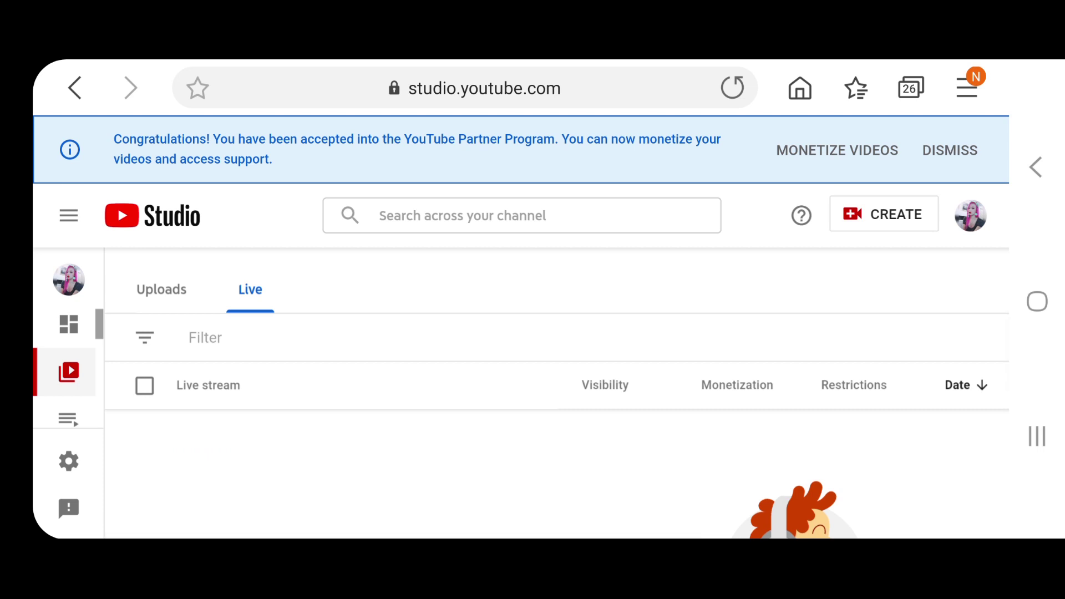
pyautogui.click(170, 298)
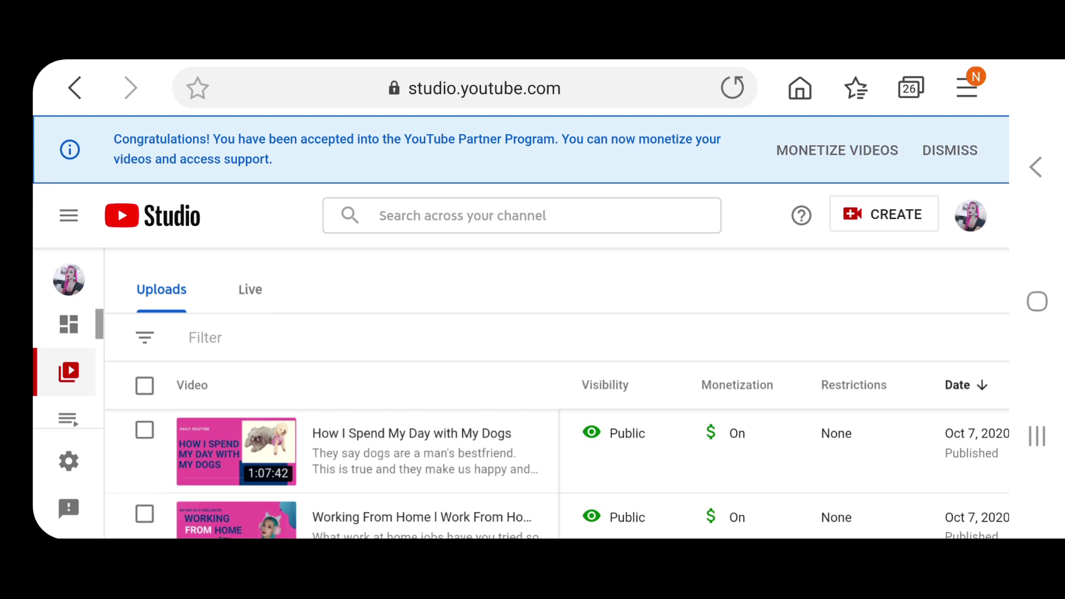
pyautogui.scroll(-1, 557, 473)
pyautogui.scroll(1, 557, 473)
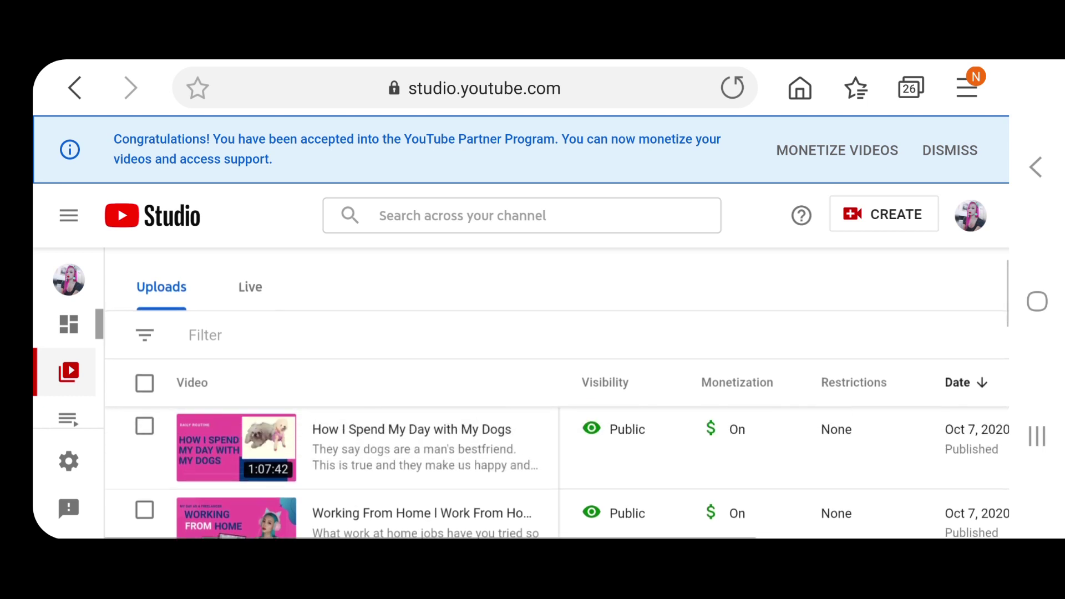
pyautogui.scroll(-2, 556, 472)
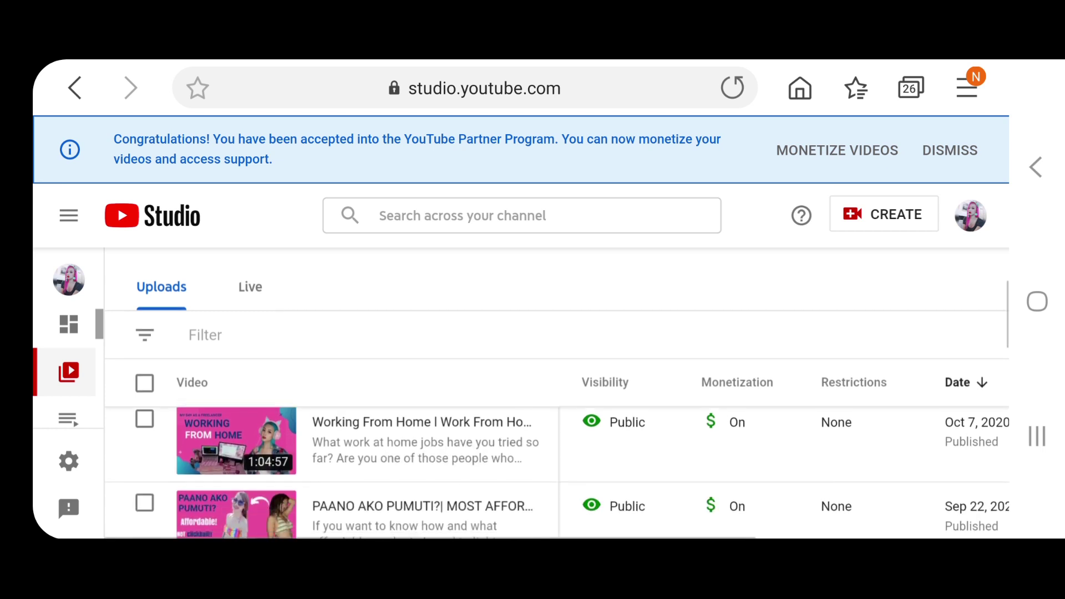
pyautogui.scroll(-1, 556, 473)
pyautogui.scroll(-2, 557, 473)
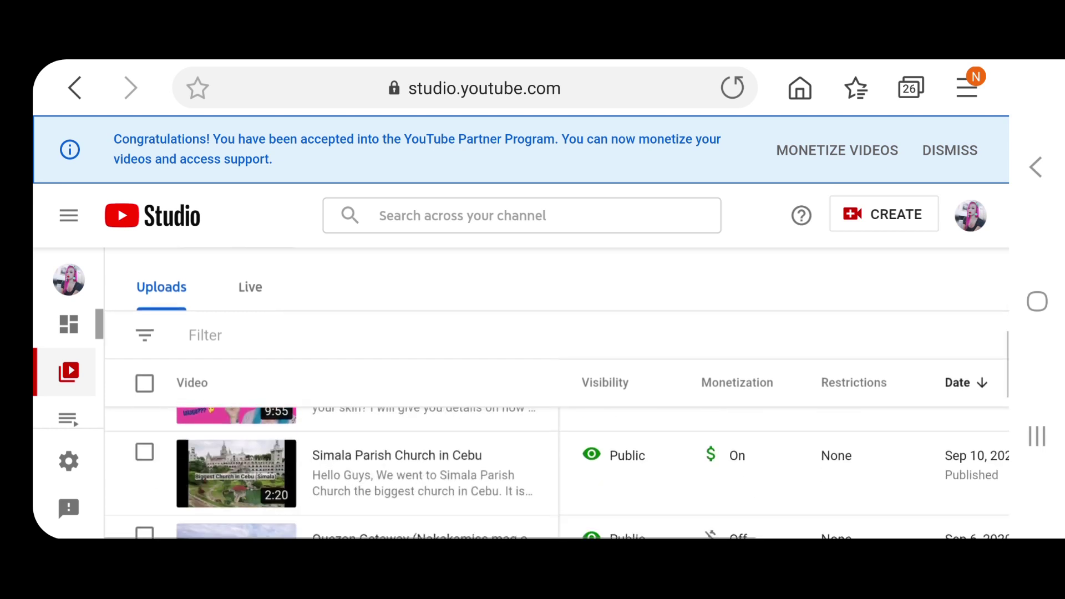
pyautogui.scroll(-1, 557, 472)
pyautogui.scroll(-1, 556, 473)
pyautogui.scroll(-1, 557, 472)
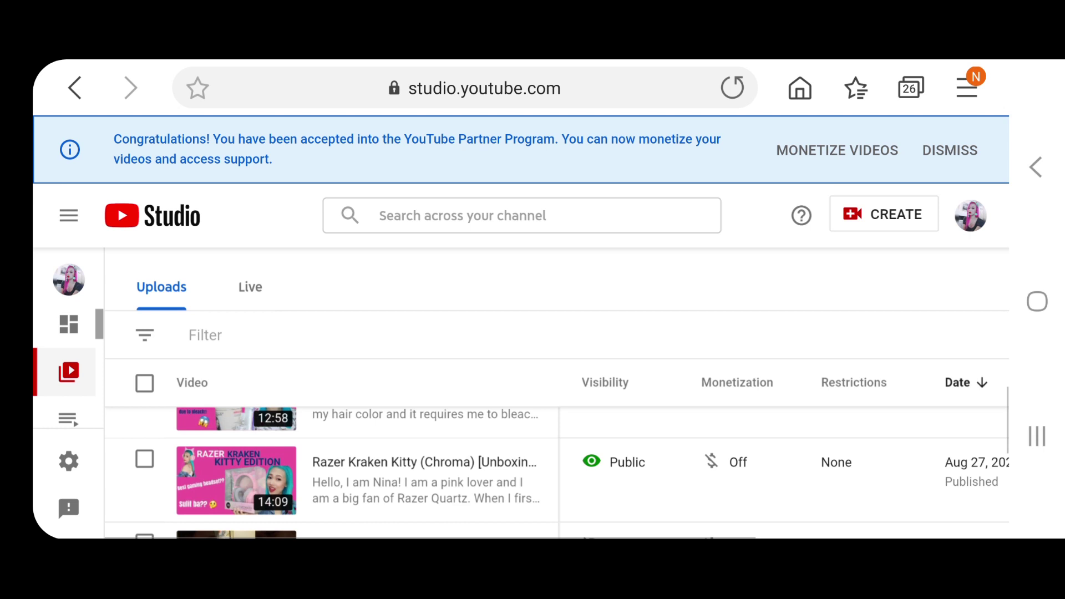
pyautogui.scroll(-3, 557, 473)
pyautogui.scroll(3, 557, 473)
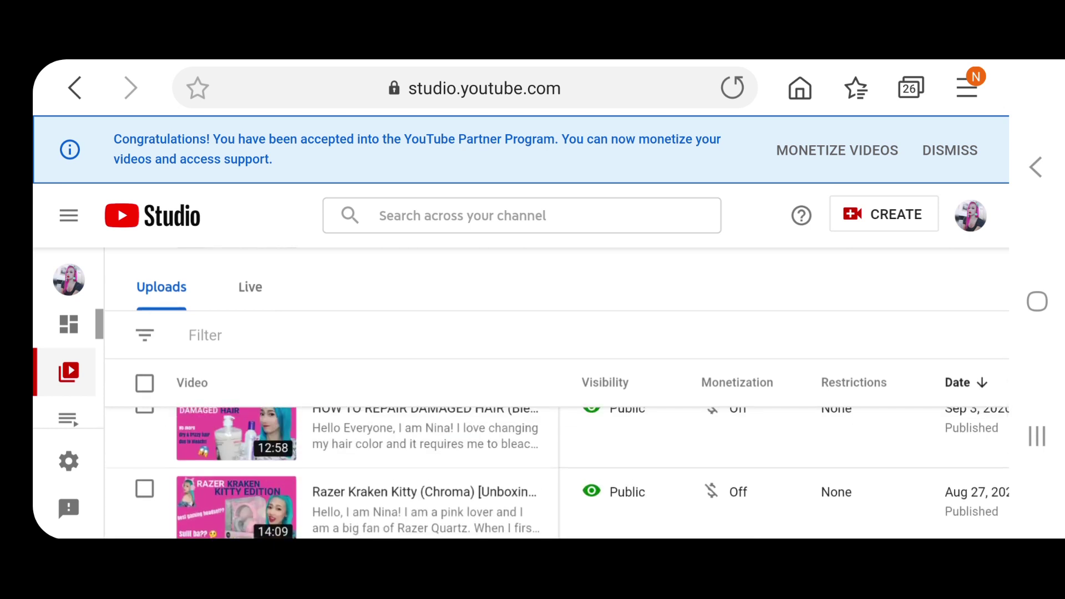
pyautogui.scroll(2, 557, 473)
pyautogui.scroll(5, 558, 473)
pyautogui.scroll(1, 557, 472)
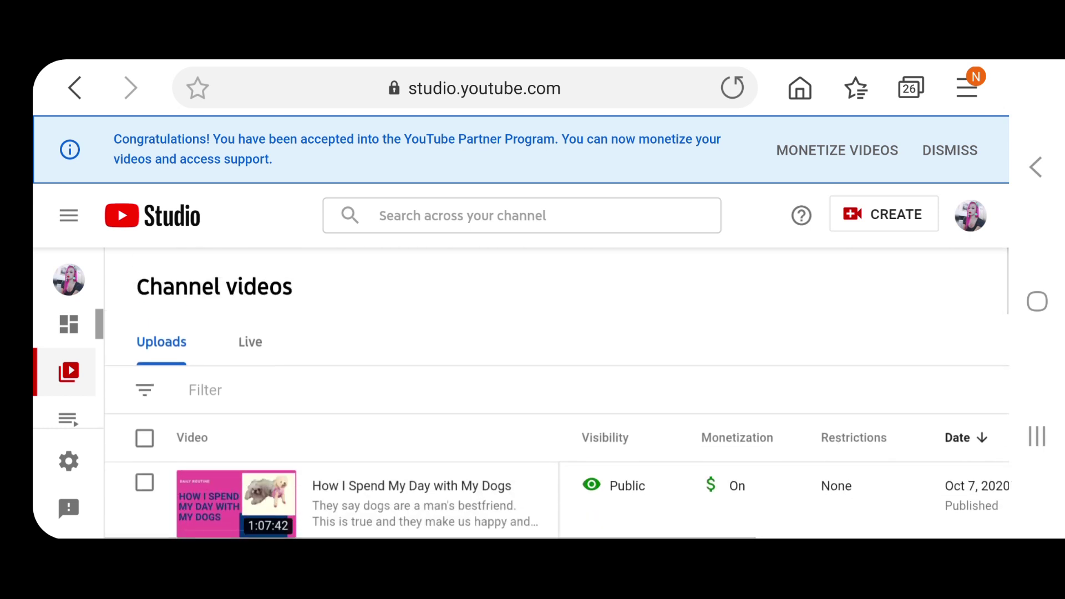
pyautogui.scroll(-2, 557, 472)
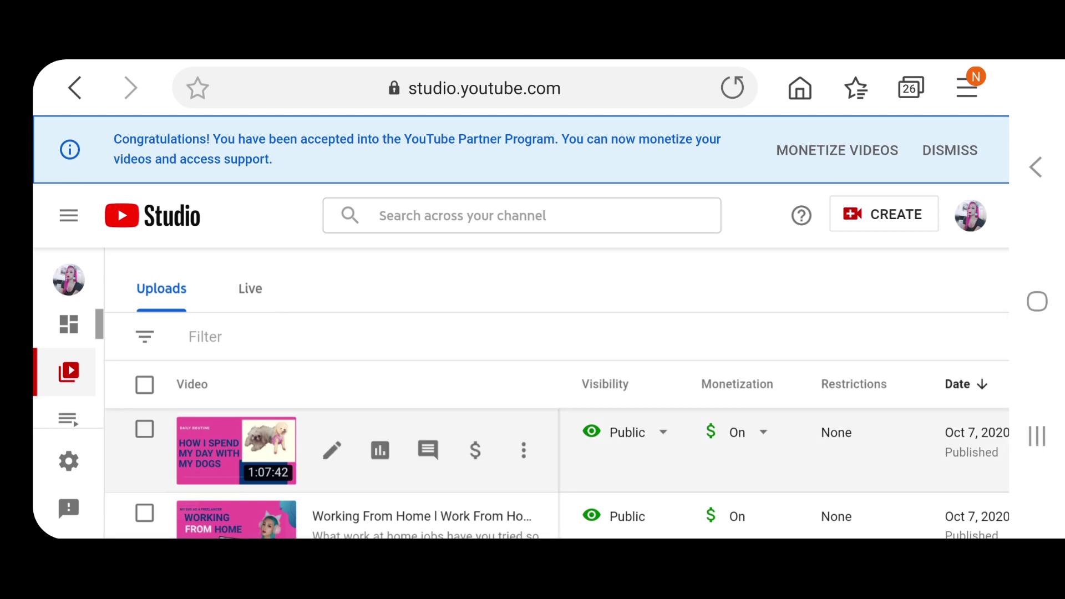
# Check the dogs video's monetization: keep it On with all ad types checked.
pyautogui.click(332, 451)
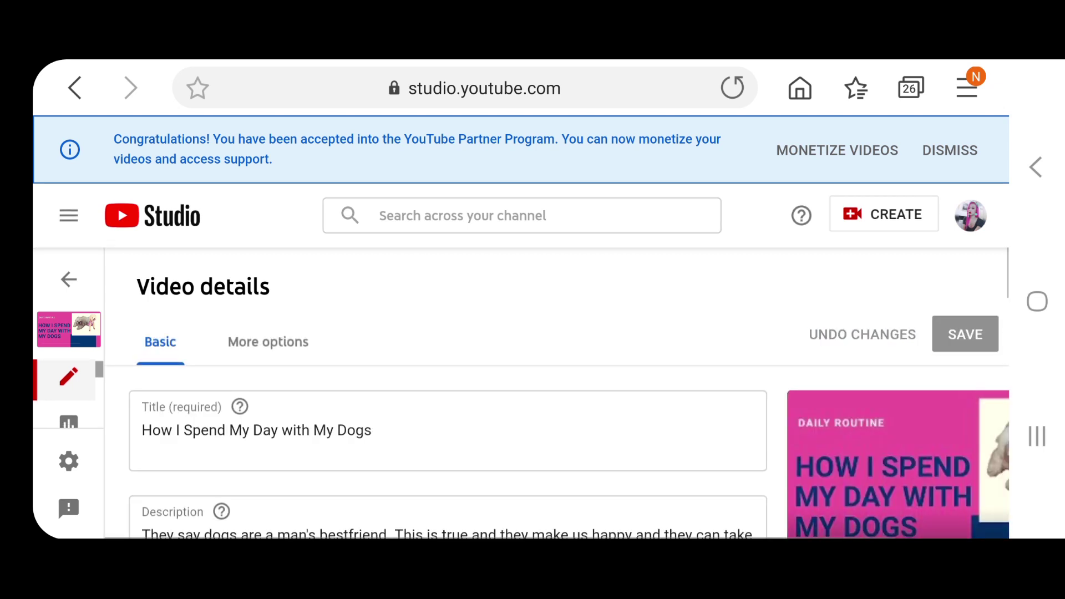
pyautogui.scroll(-3, 68, 391)
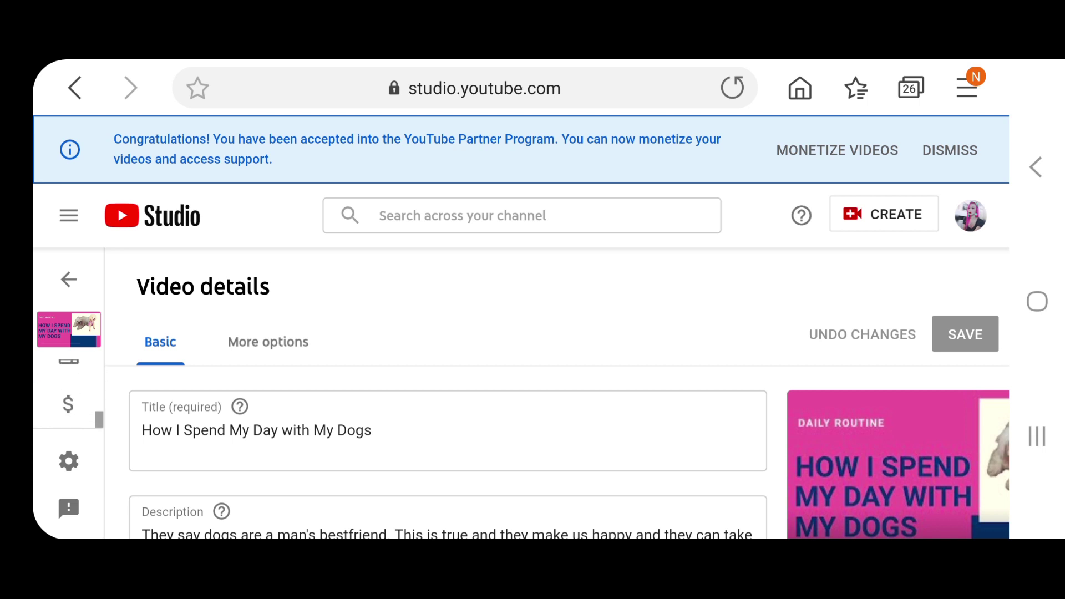
pyautogui.click(69, 403)
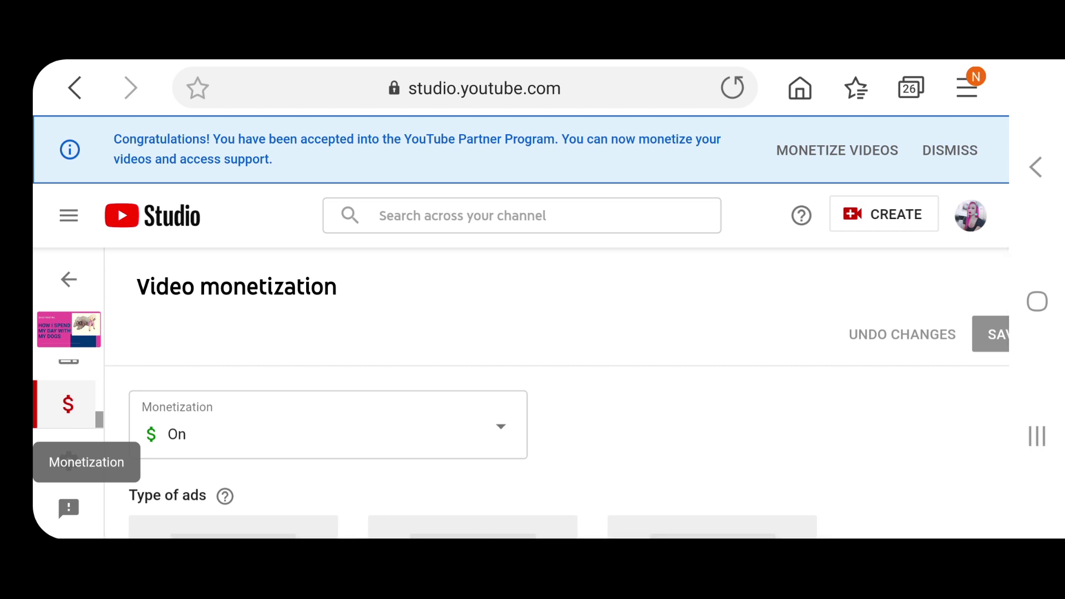
pyautogui.click(333, 425)
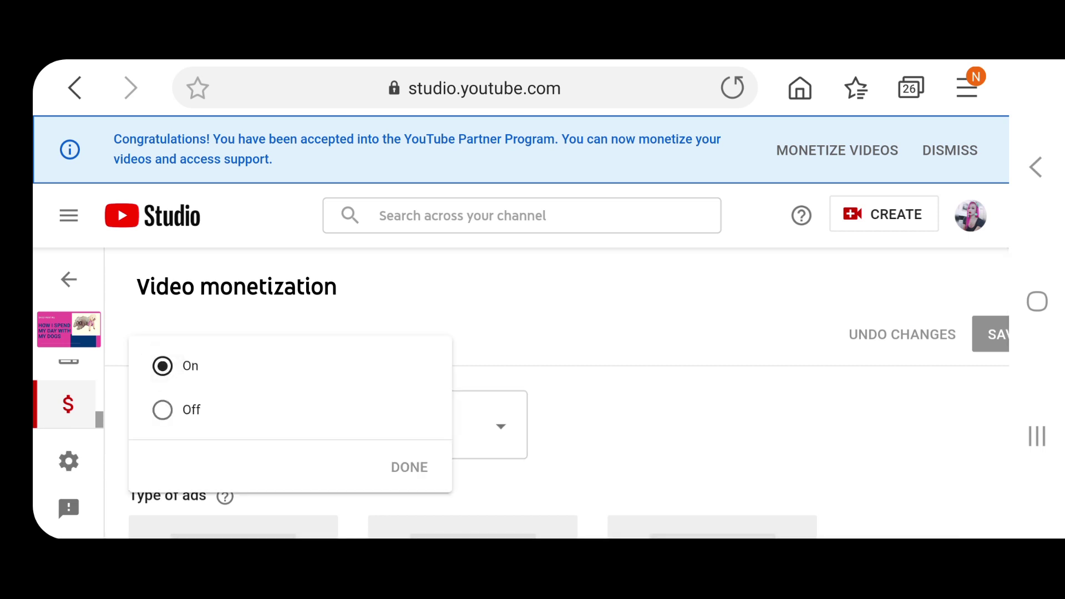
pyautogui.click(408, 467)
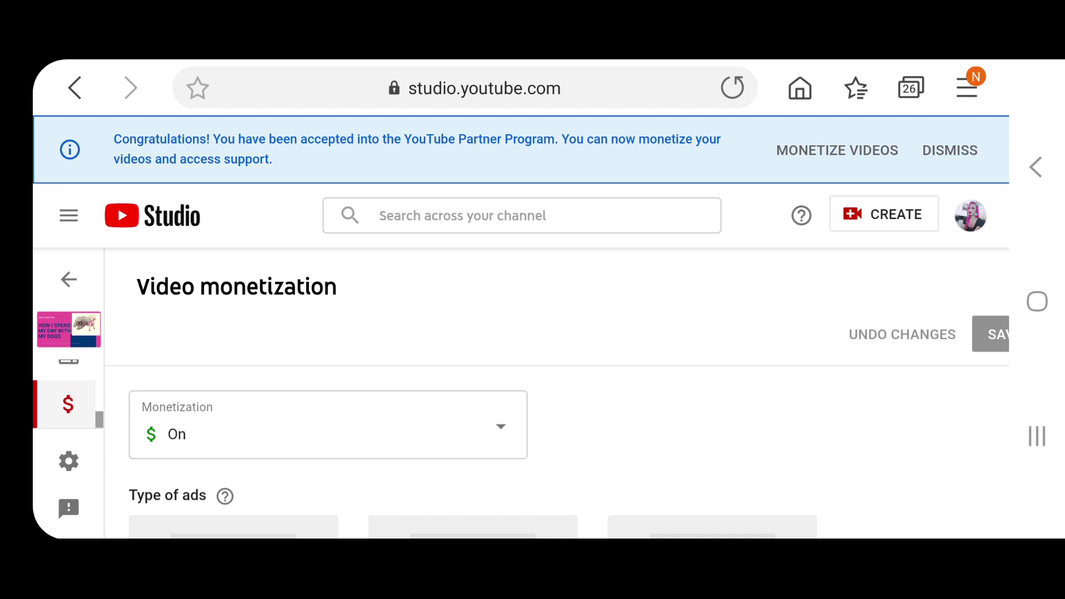
pyautogui.scroll(-2, 533, 400)
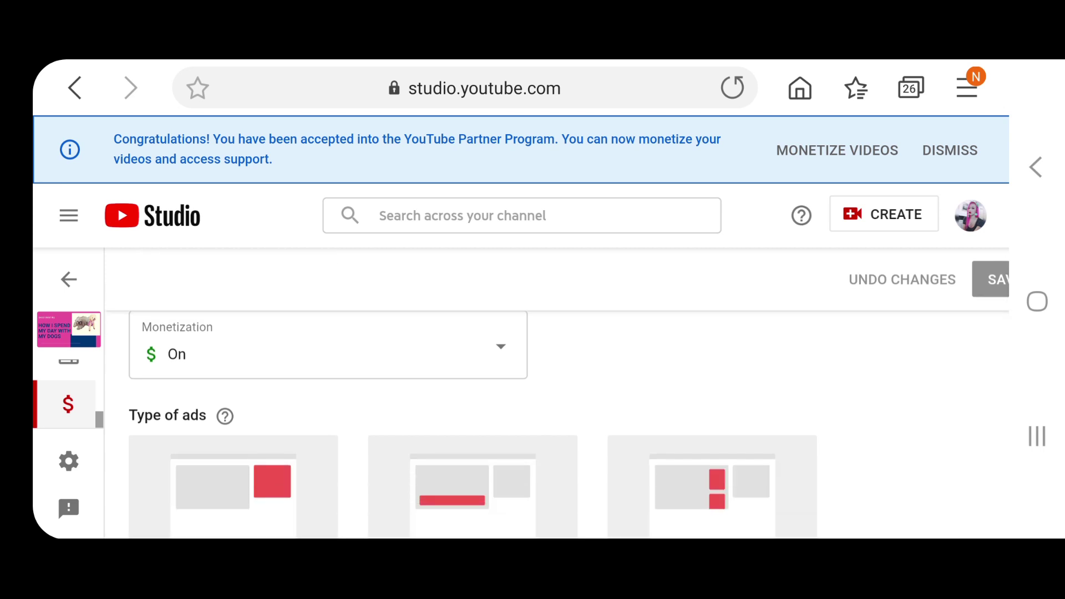
pyautogui.scroll(-2, 533, 416)
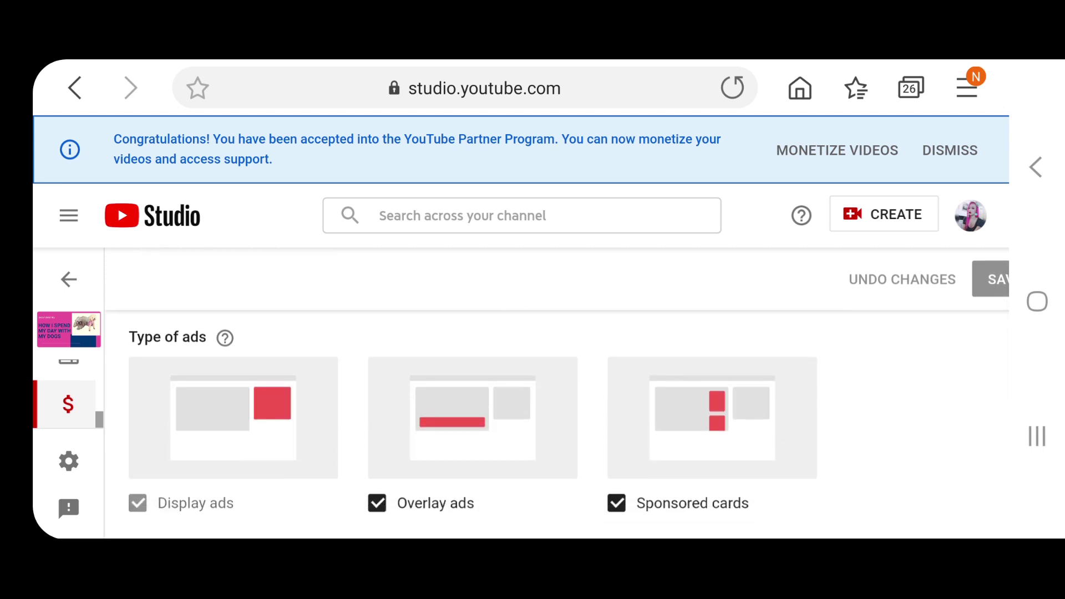
pyautogui.scroll(-2, 533, 416)
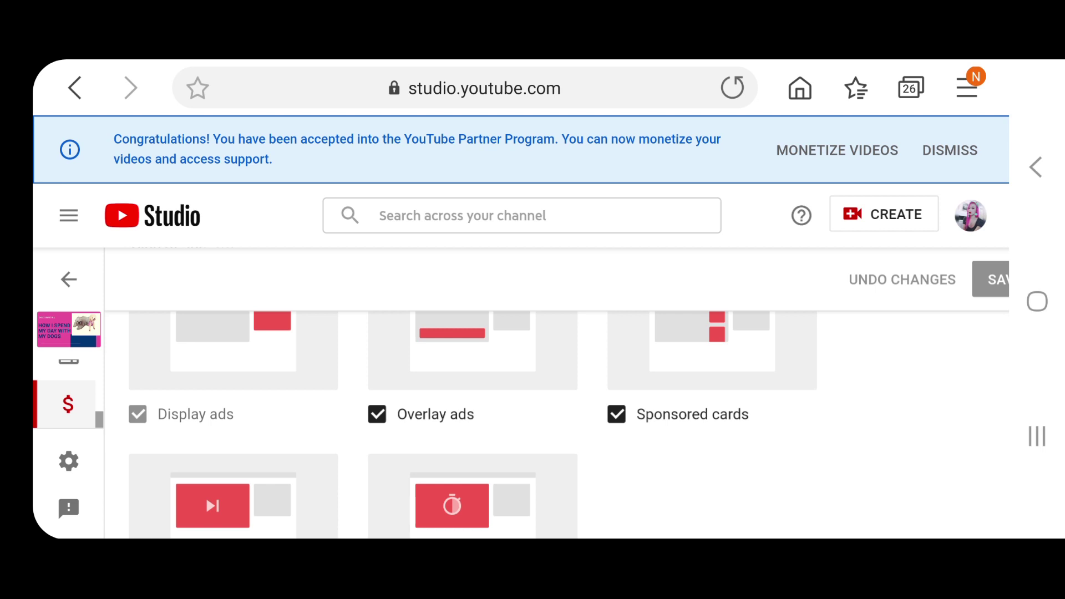
pyautogui.scroll(-1, 534, 424)
pyautogui.scroll(2, 533, 425)
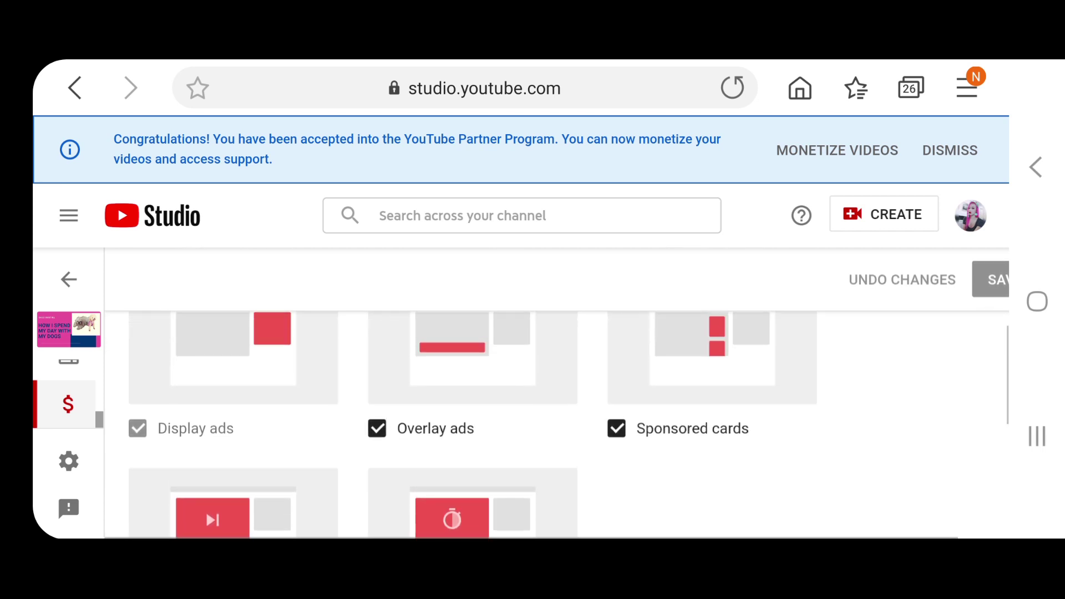
pyautogui.scroll(-3, 474, 424)
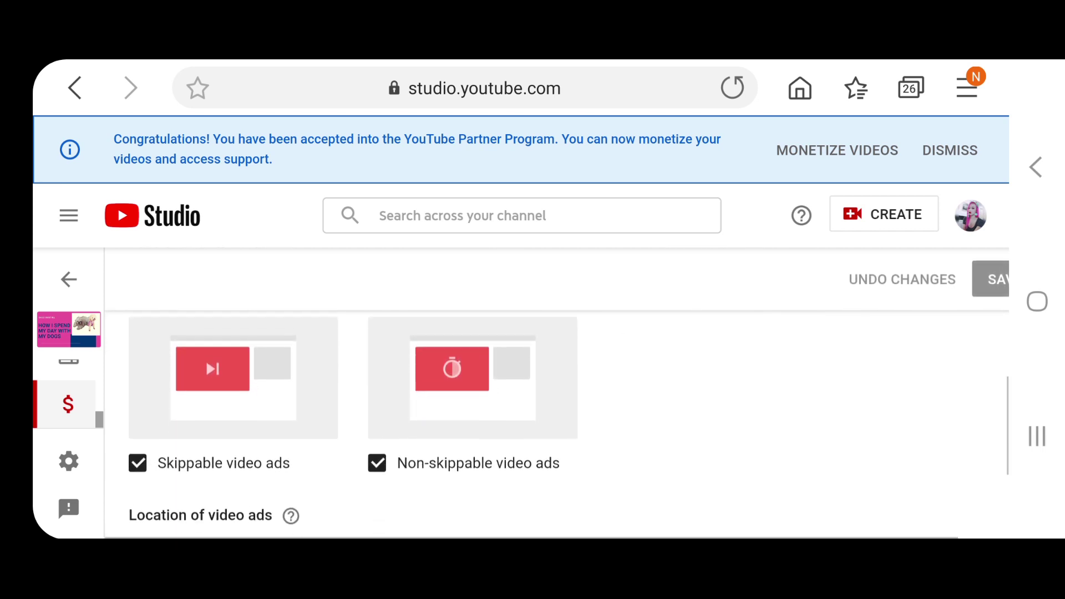
pyautogui.scroll(-2, 532, 425)
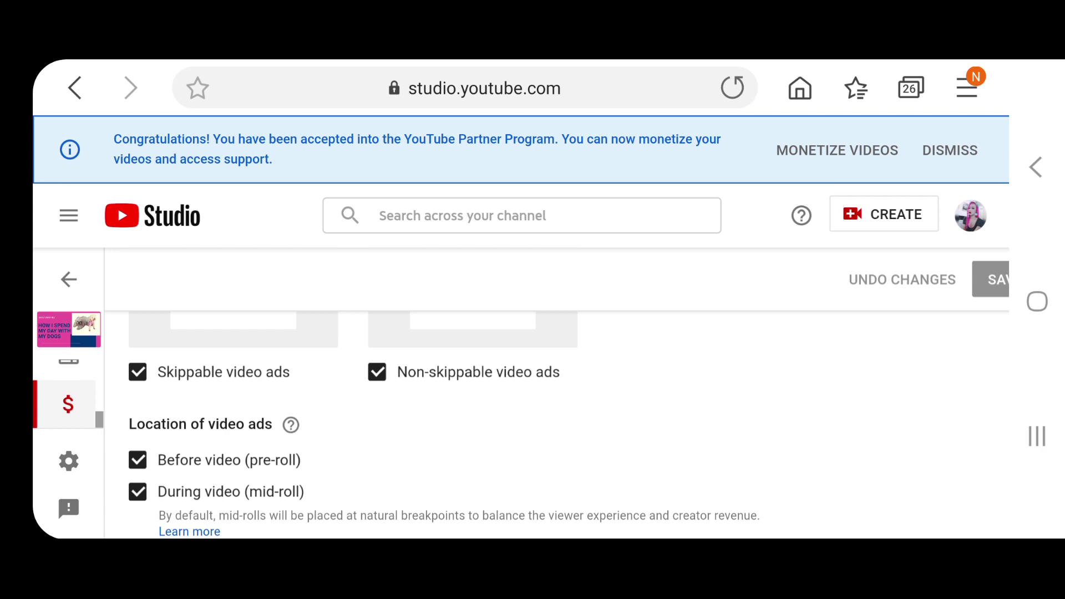
pyautogui.scroll(-1, 533, 424)
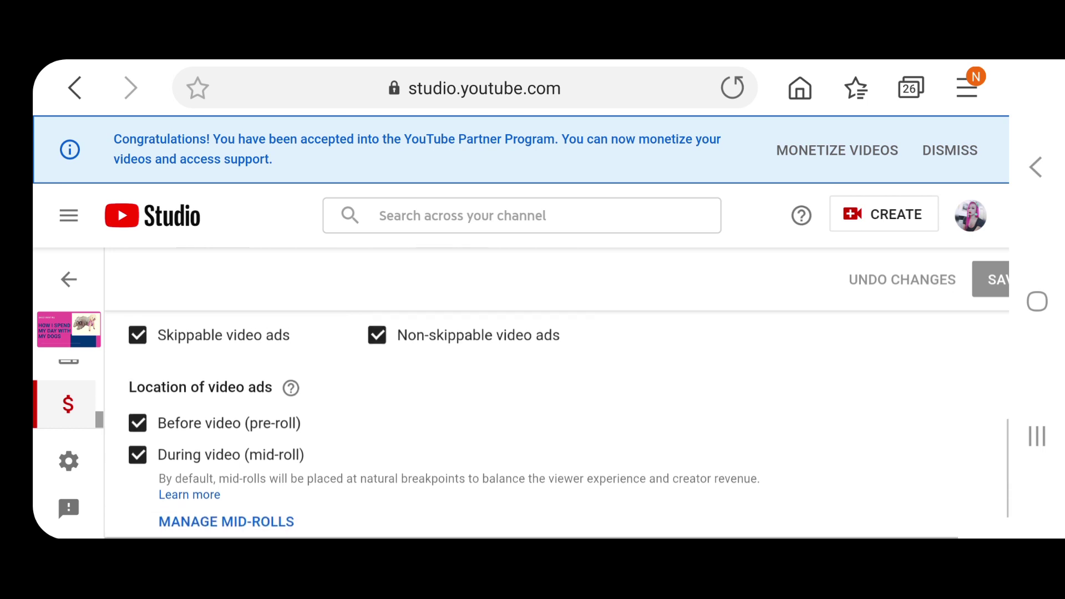
pyautogui.scroll(-1, 532, 425)
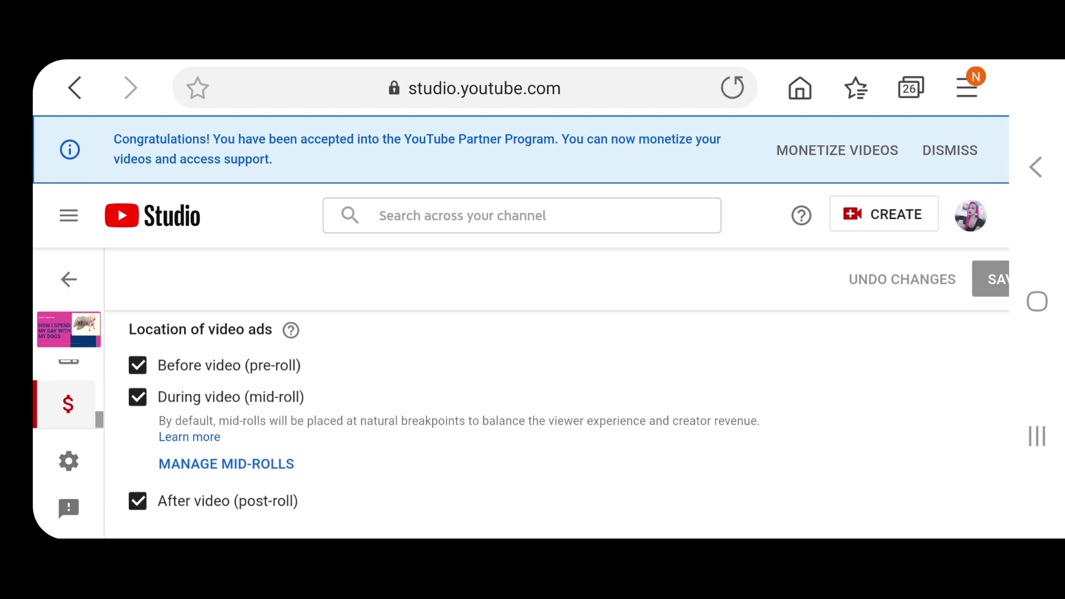
pyautogui.scroll(3, 558, 400)
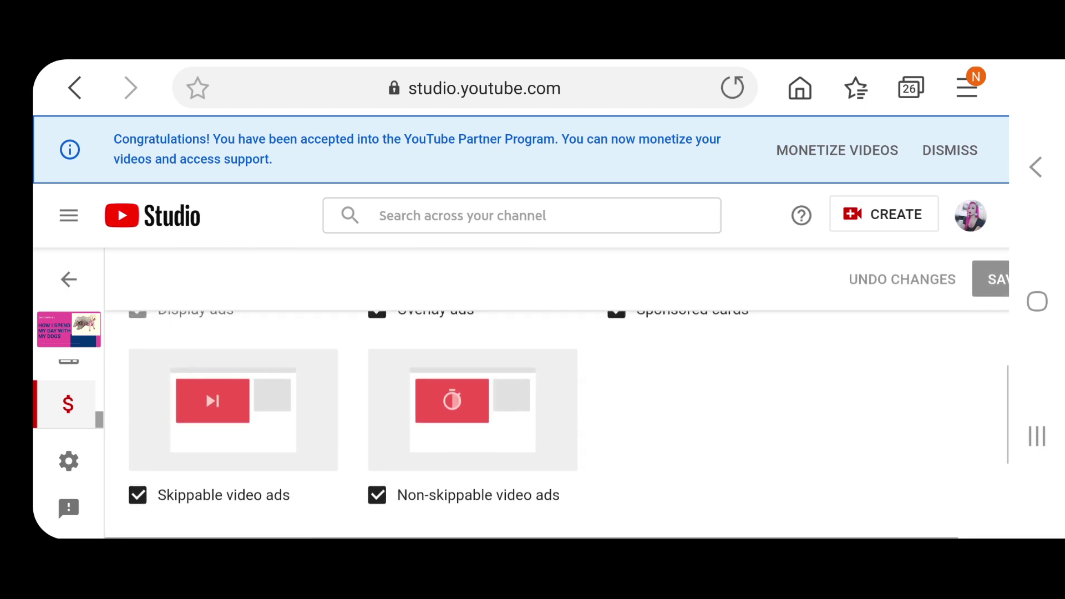
pyautogui.scroll(2, 532, 416)
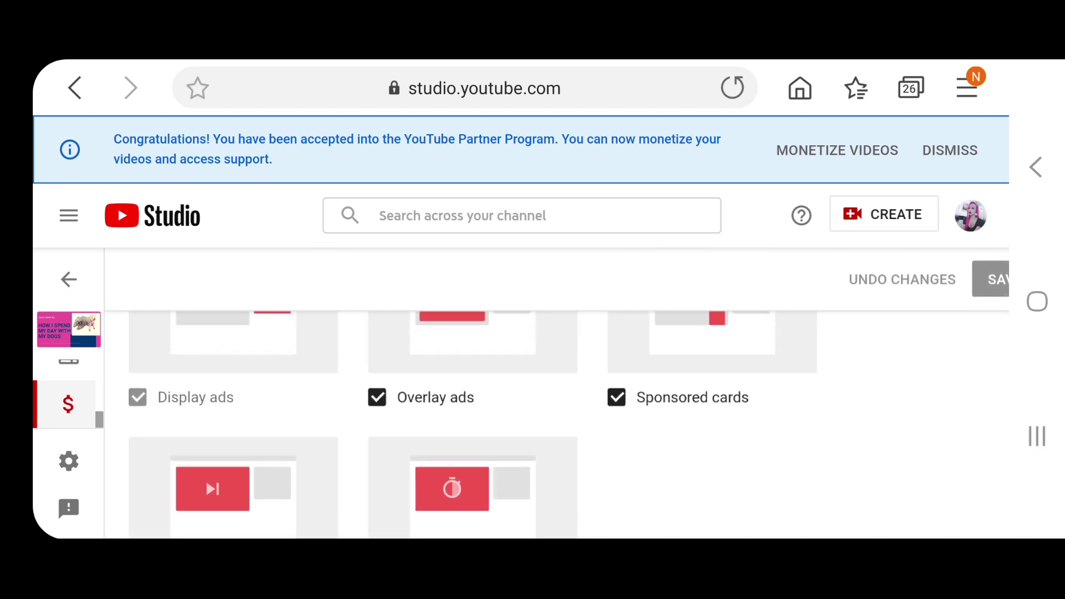
pyautogui.scroll(2, 533, 416)
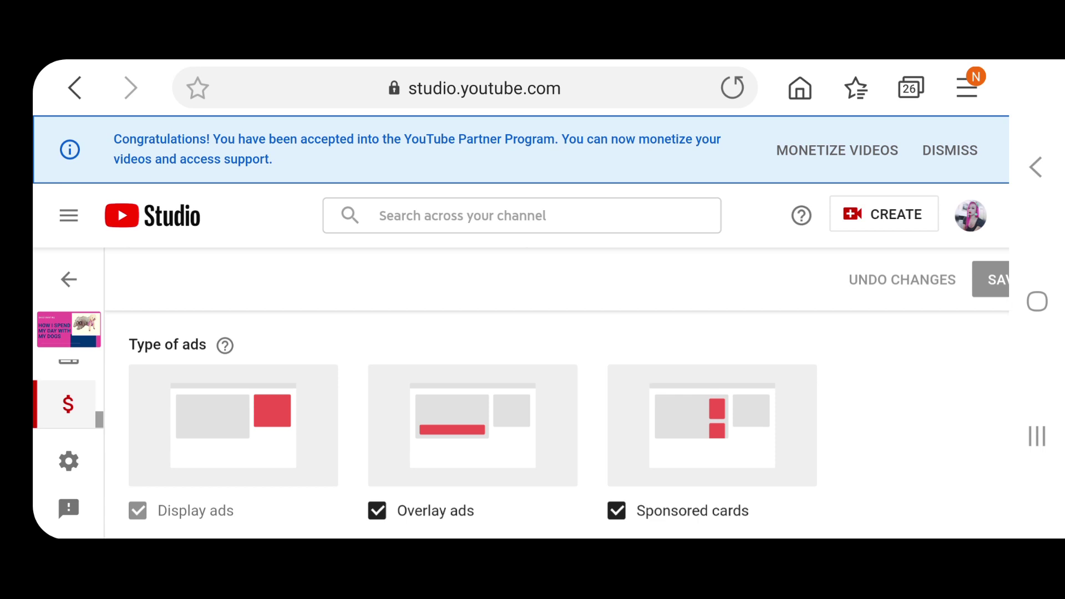
pyautogui.scroll(-2, 533, 417)
pyautogui.scroll(-3, 533, 416)
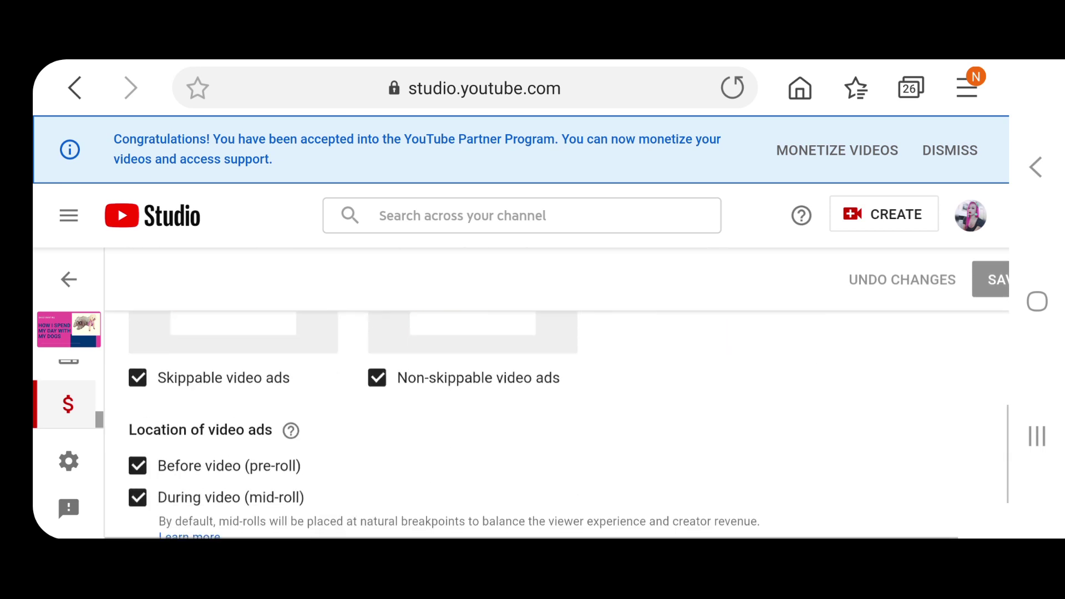
pyautogui.scroll(5, 533, 416)
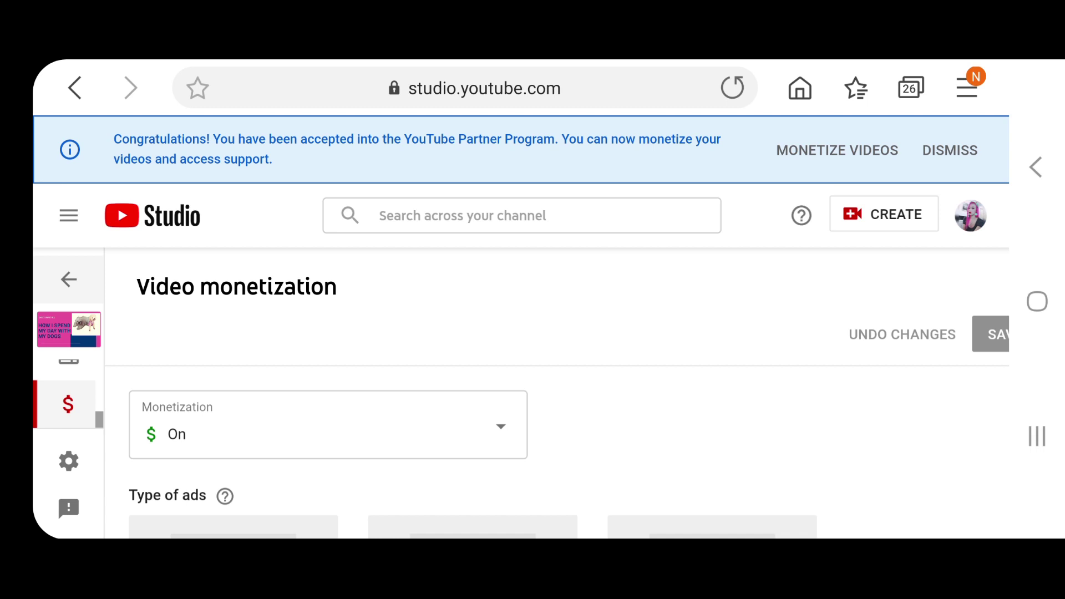
# Go back to Channel videos and find the Quezon Getaway row.
pyautogui.click(68, 279)
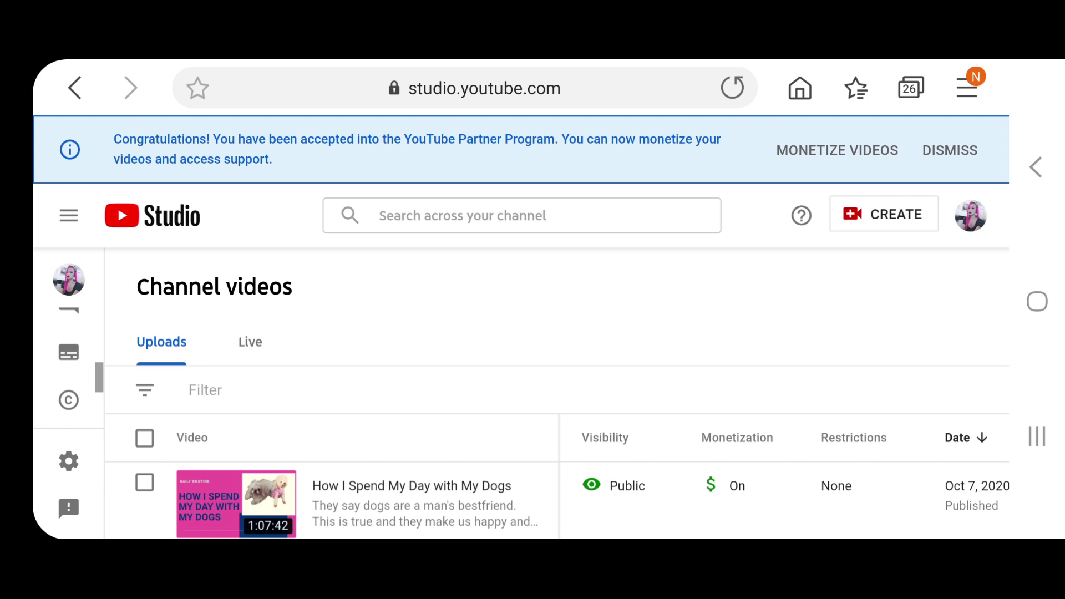
pyautogui.scroll(-2, 533, 416)
pyautogui.scroll(-1, 532, 416)
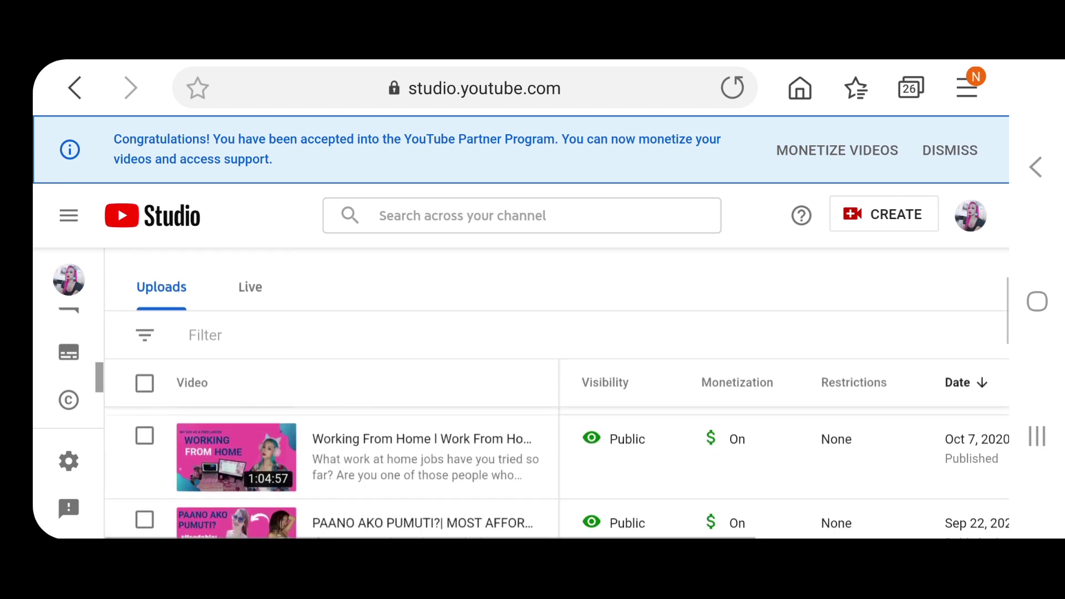
pyautogui.scroll(-1, 532, 466)
pyautogui.scroll(-1, 532, 466)
pyautogui.scroll(-1, 532, 466)
pyautogui.scroll(-1, 533, 467)
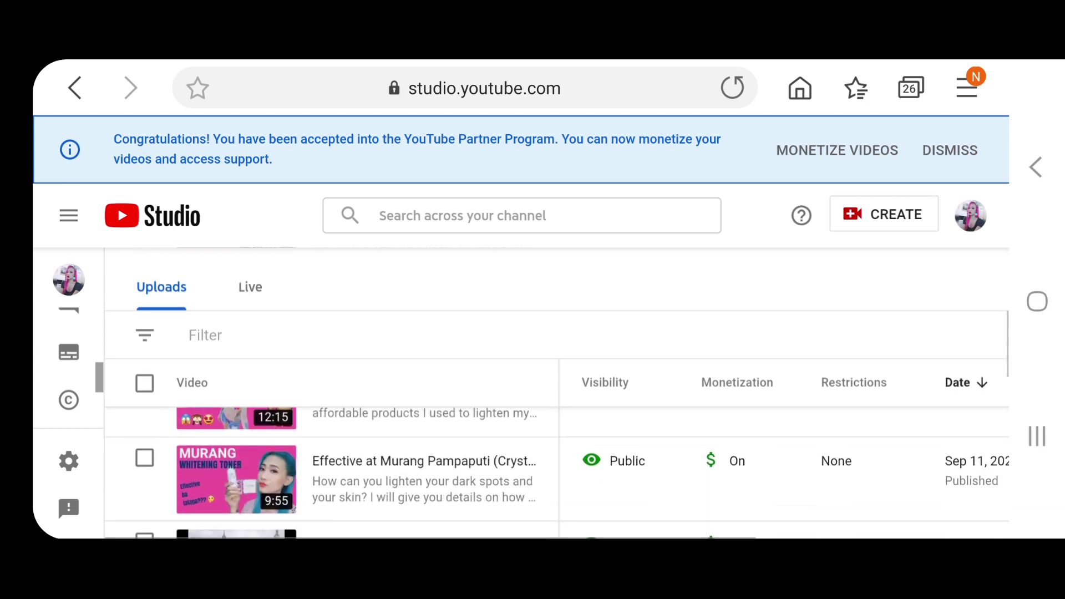
pyautogui.scroll(-1, 532, 466)
pyautogui.scroll(-1, 533, 466)
pyautogui.scroll(-1, 533, 467)
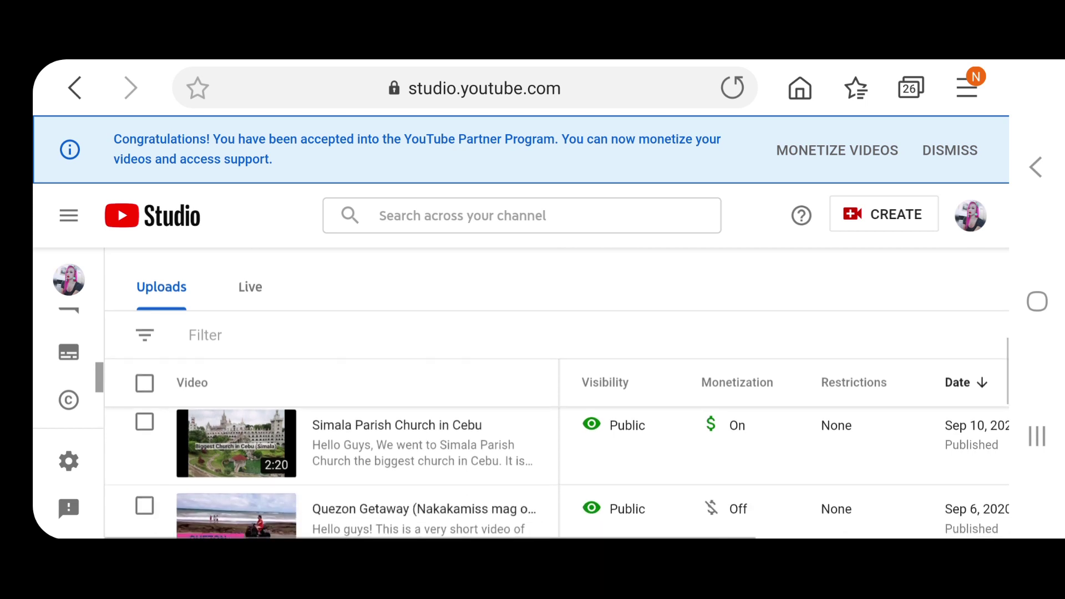
pyautogui.scroll(1, 533, 467)
pyautogui.scroll(-1, 532, 467)
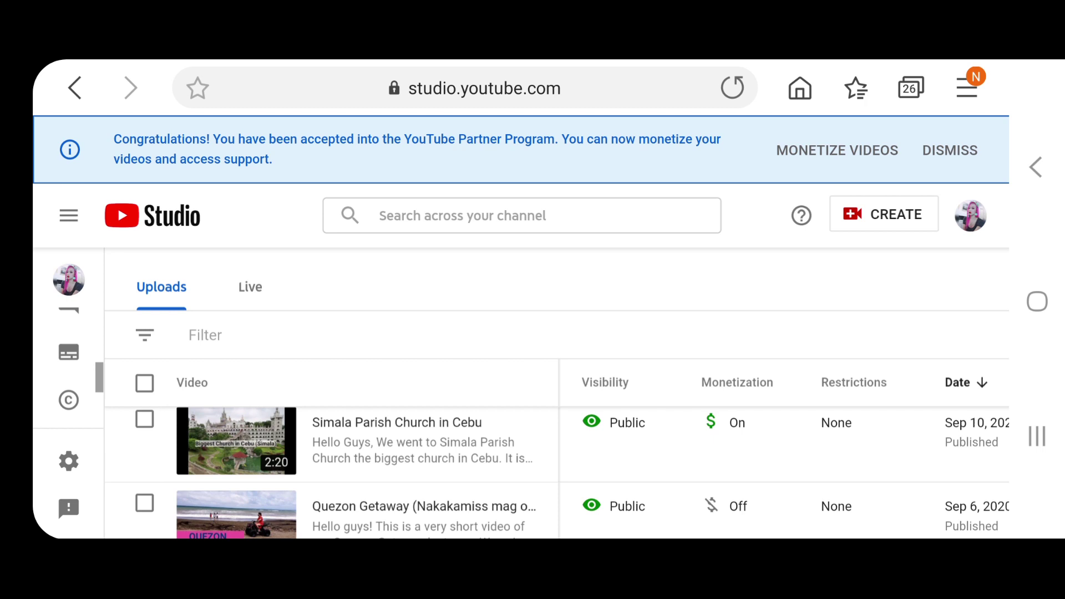
pyautogui.scroll(-1, 534, 467)
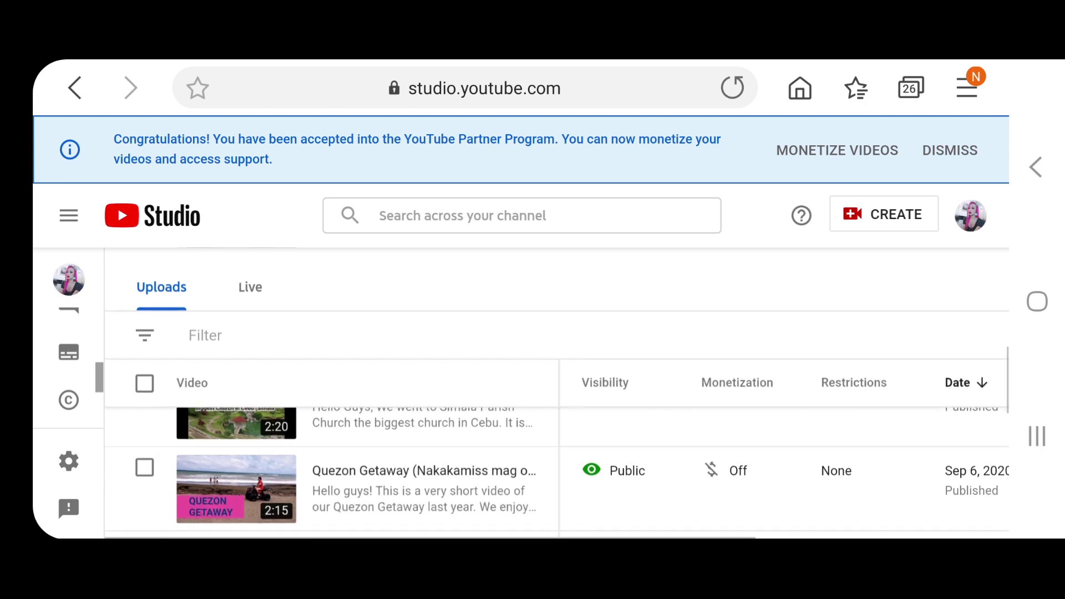
pyautogui.scroll(1, 532, 466)
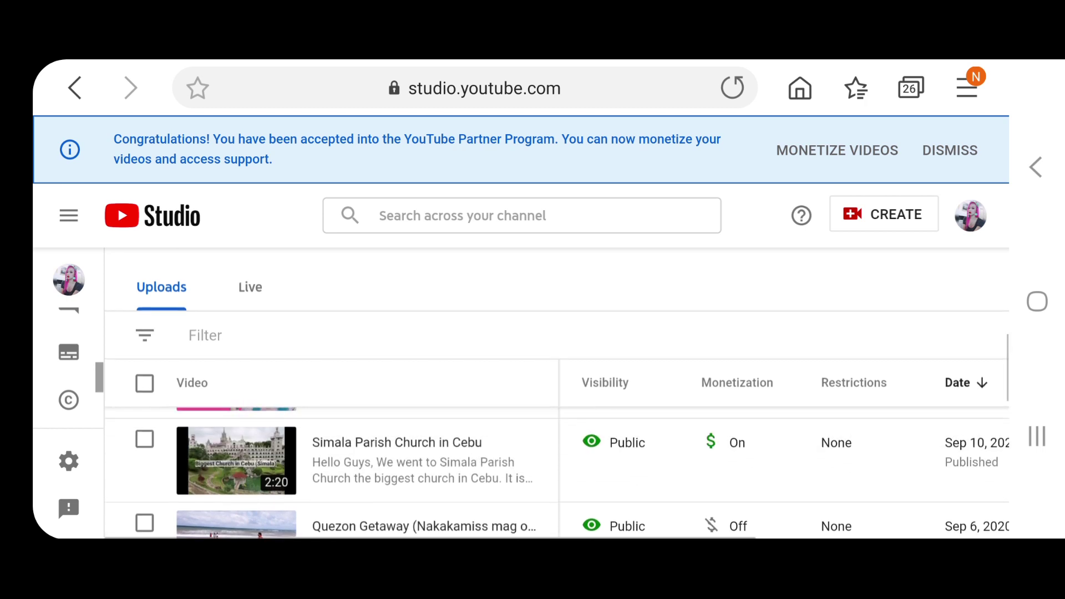
pyautogui.scroll(-1, 533, 467)
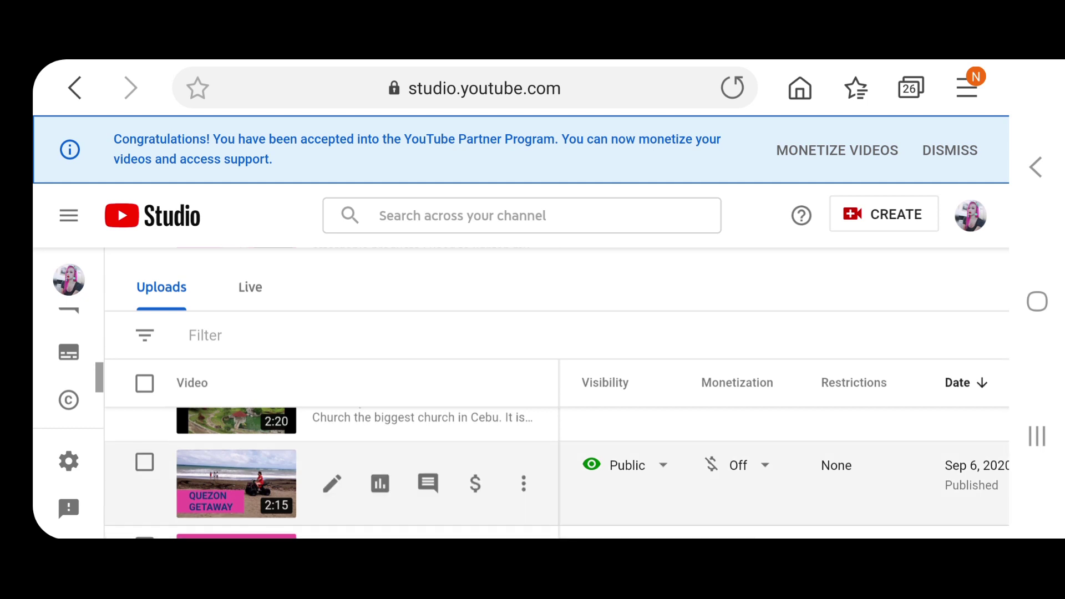
# Open the Quezon Getaway video's details and its Monetization settings page.
pyautogui.click(331, 484)
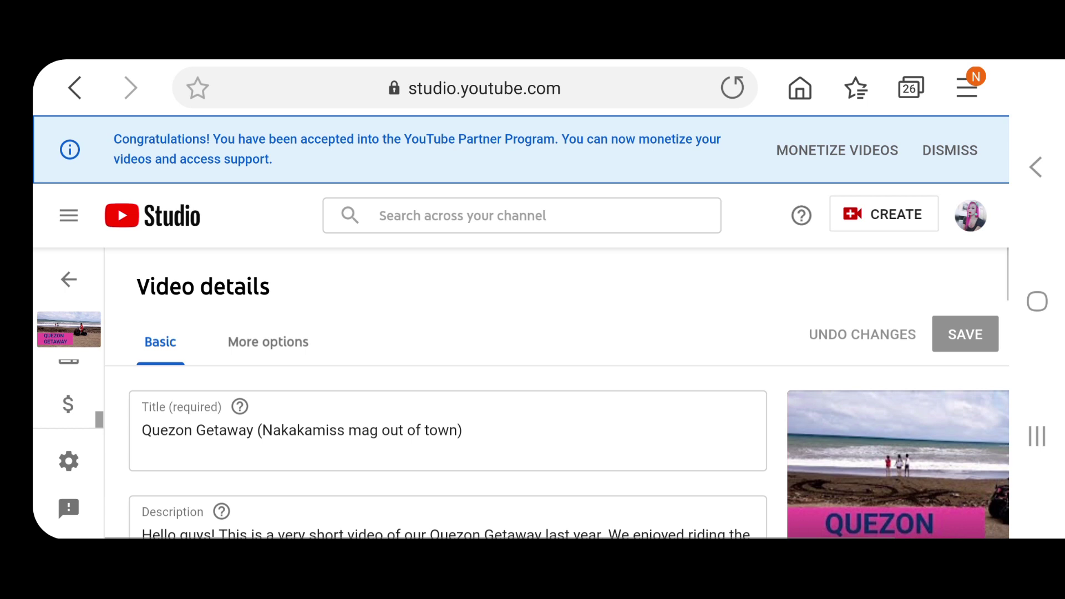
pyautogui.click(69, 403)
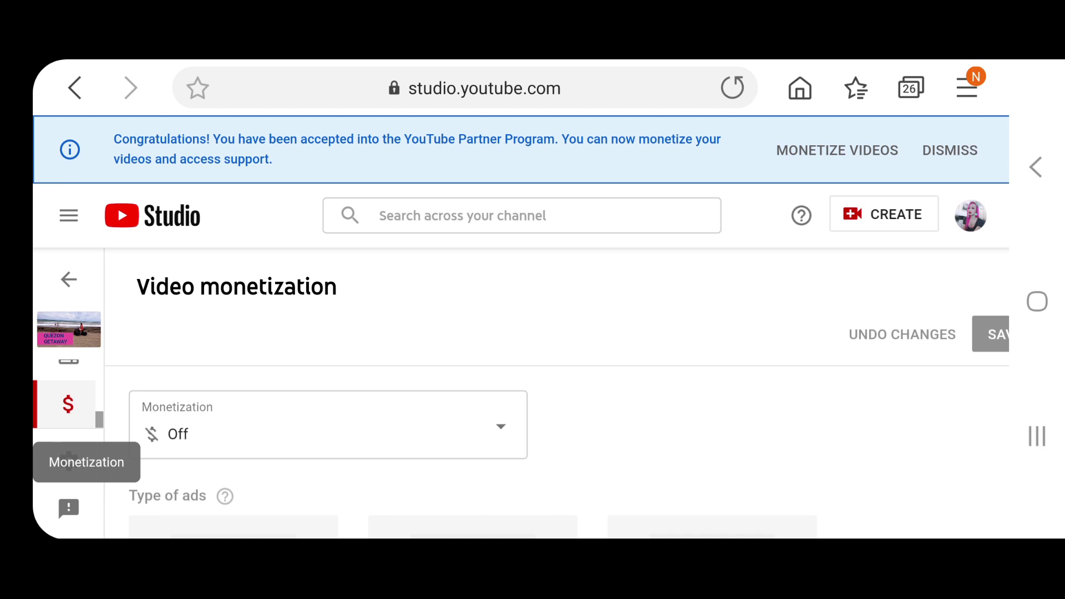
pyautogui.scroll(-2, 558, 391)
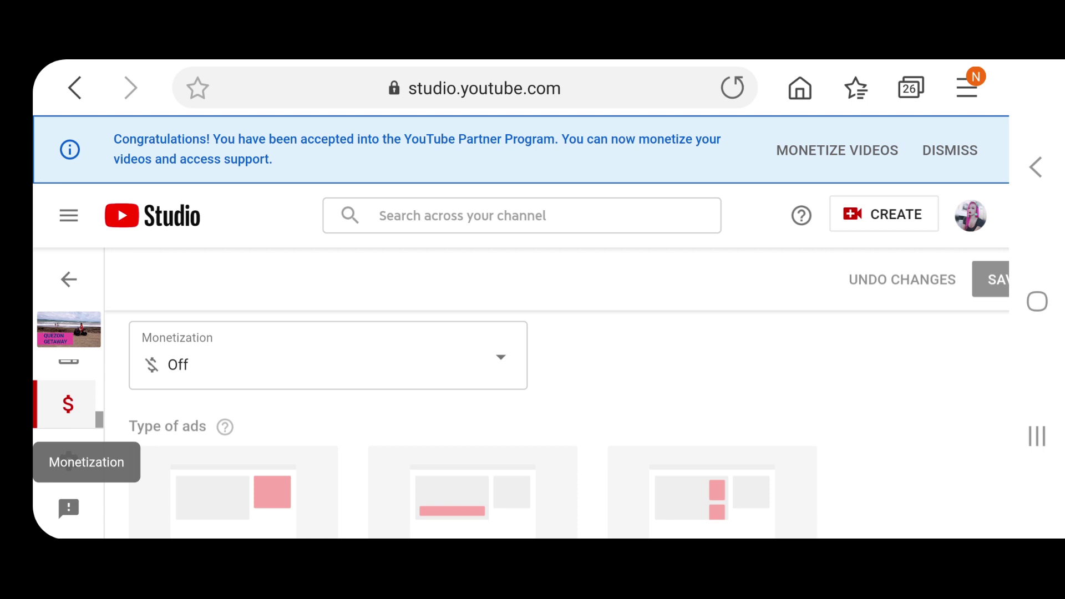
# Change Quezon Getaway's monetization dropdown from Off to On.
pyautogui.click(329, 355)
pyautogui.click(162, 351)
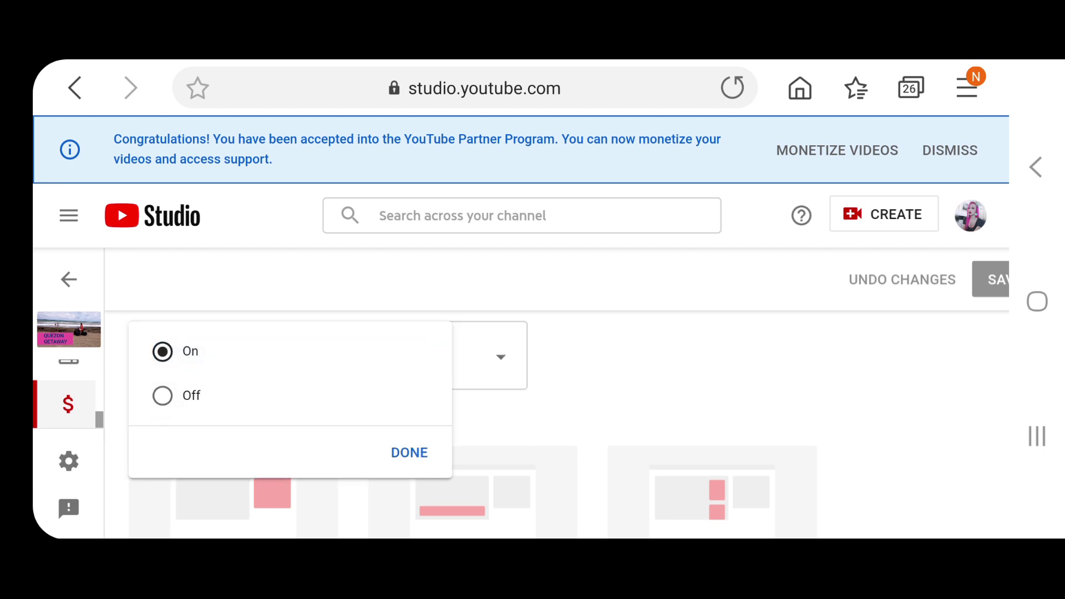
pyautogui.click(410, 452)
pyautogui.scroll(-1, 558, 400)
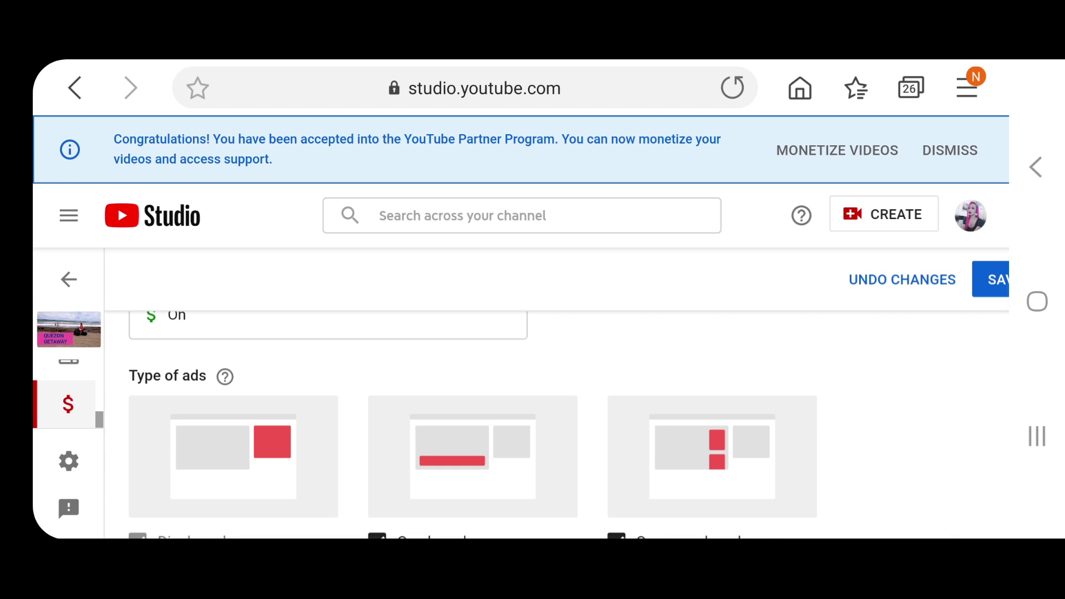
pyautogui.scroll(-2, 558, 399)
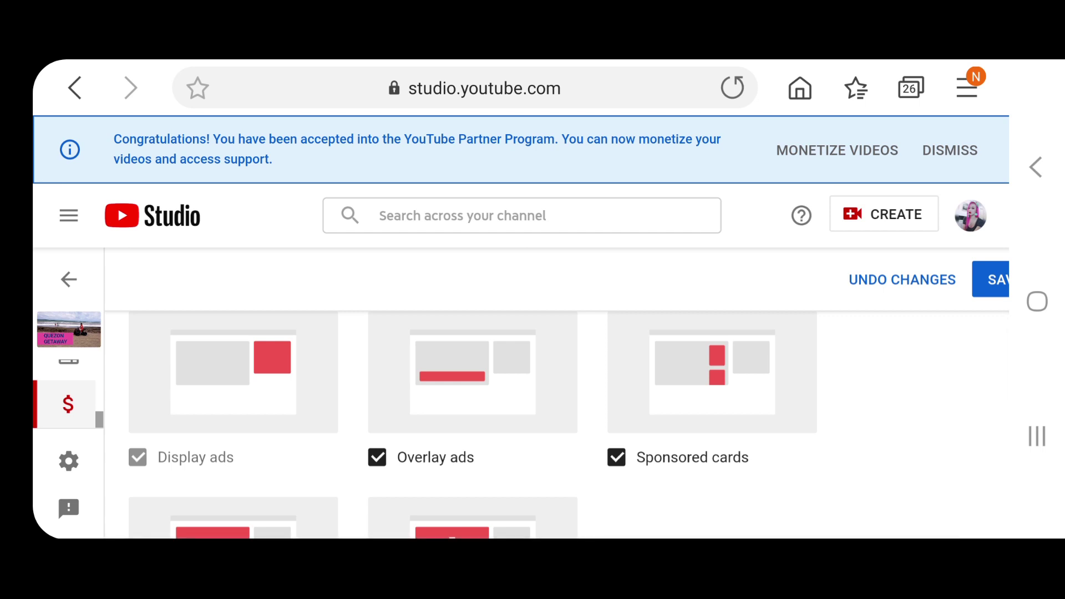
pyautogui.scroll(-1, 473, 421)
pyautogui.scroll(-2, 473, 421)
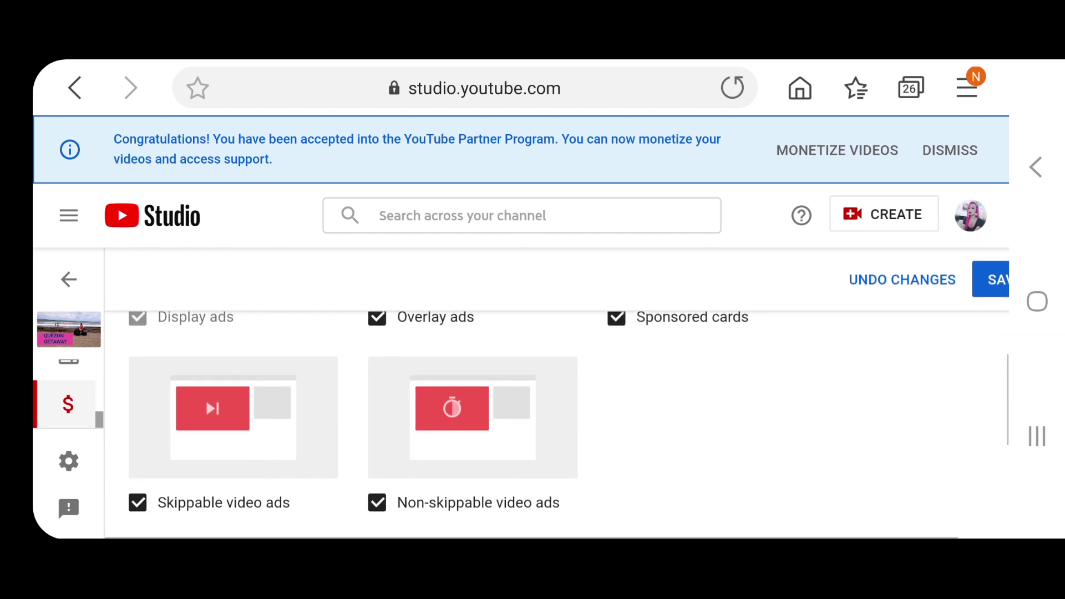
pyautogui.scroll(-2, 472, 425)
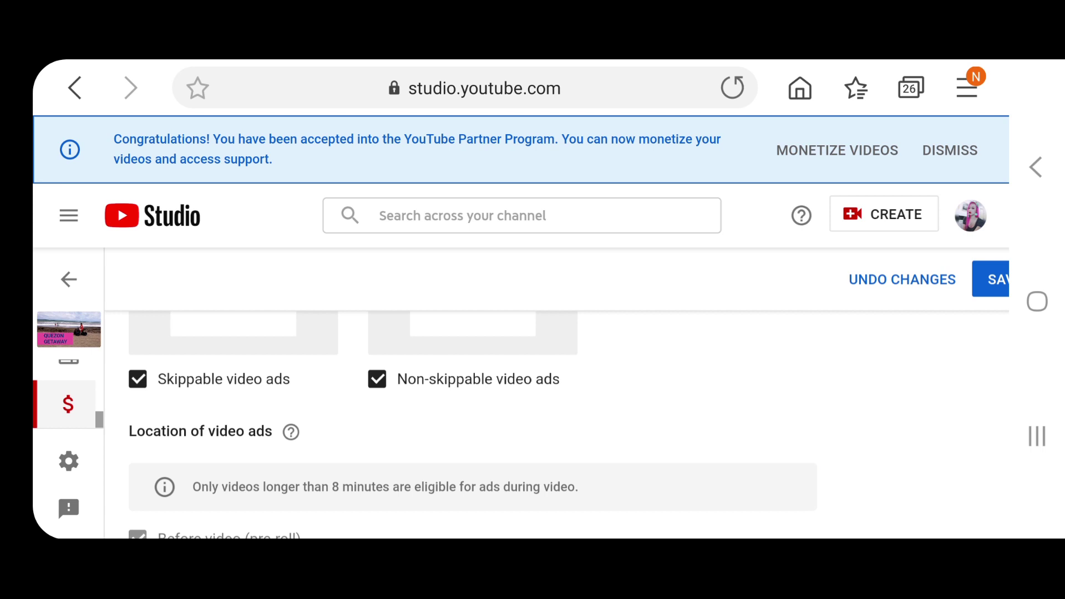
pyautogui.scroll(-1, 473, 424)
pyautogui.scroll(-1, 472, 424)
pyautogui.scroll(-1, 473, 424)
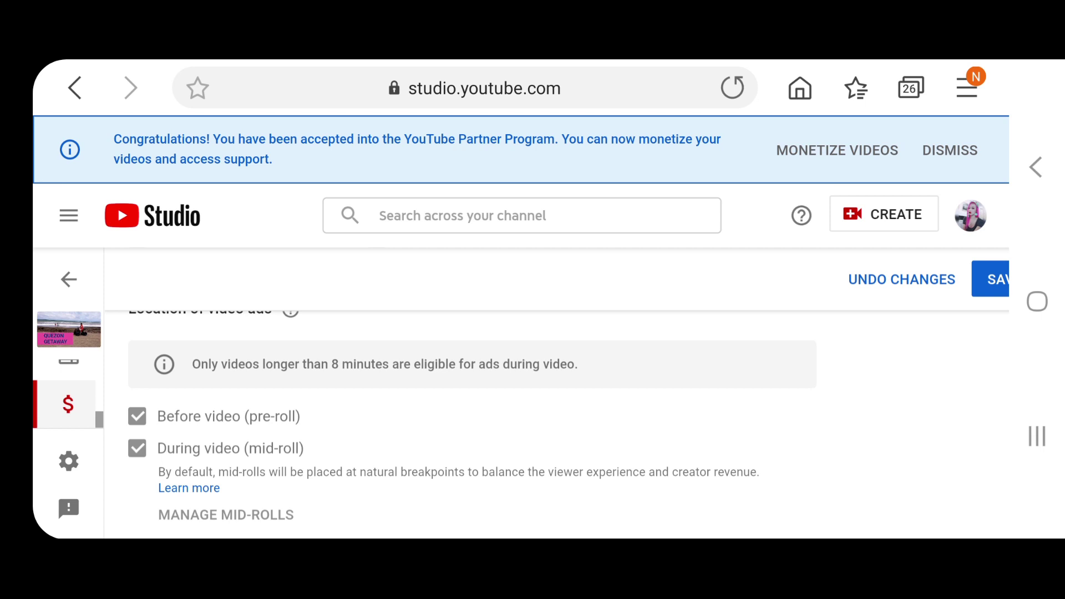
pyautogui.scroll(-1, 534, 400)
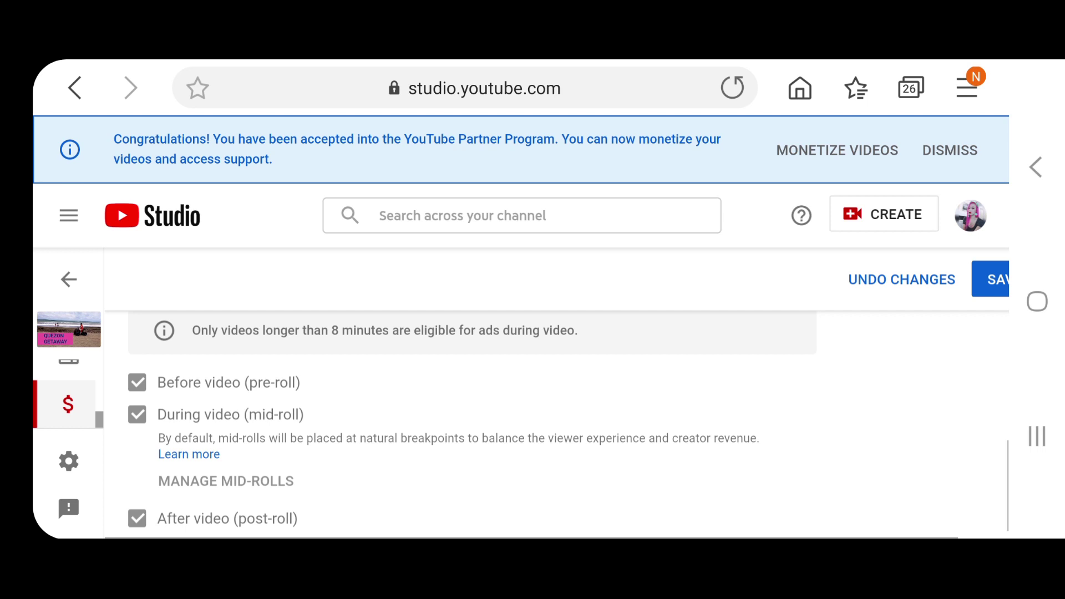
pyautogui.scroll(1, 533, 400)
pyautogui.scroll(1, 472, 426)
pyautogui.scroll(-1, 472, 425)
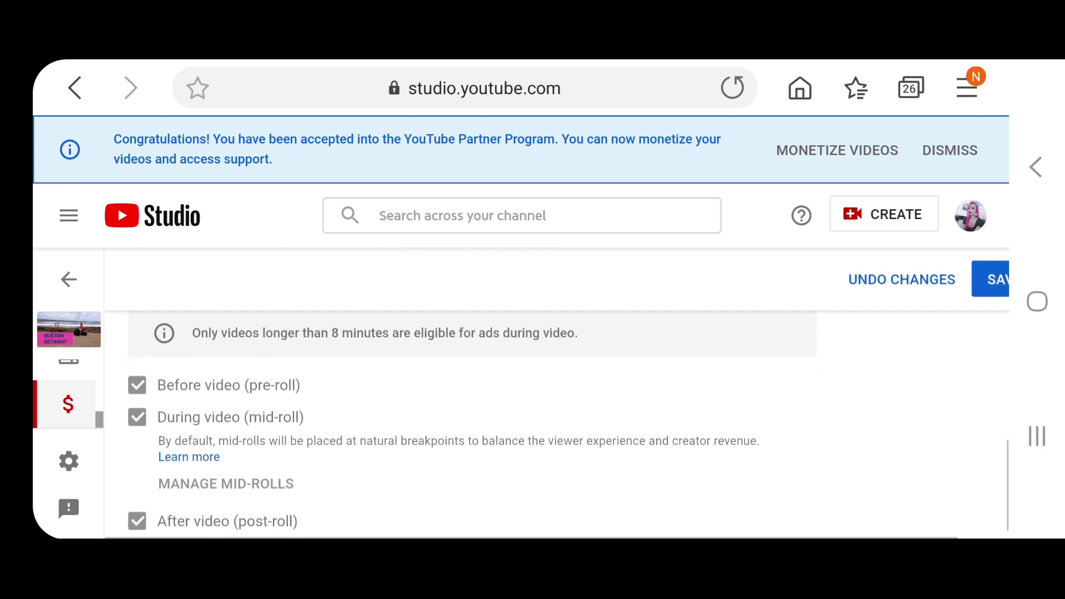
pyautogui.scroll(1, 472, 426)
pyautogui.scroll(-1, 472, 425)
pyautogui.scroll(1, 472, 425)
pyautogui.scroll(-1, 472, 425)
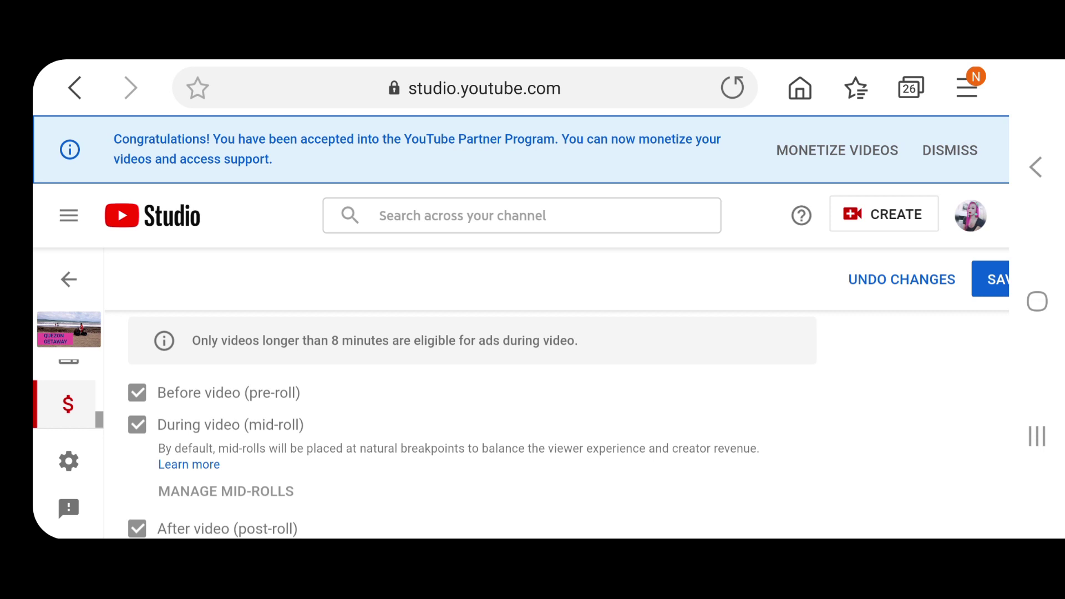
pyautogui.scroll(-1, 471, 425)
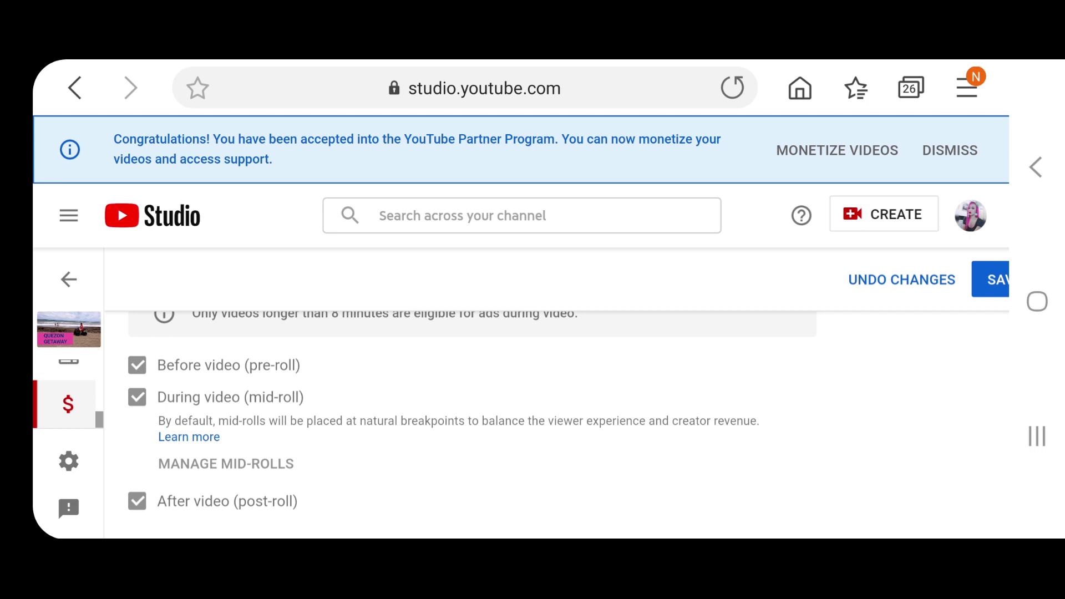
pyautogui.scroll(3, 532, 399)
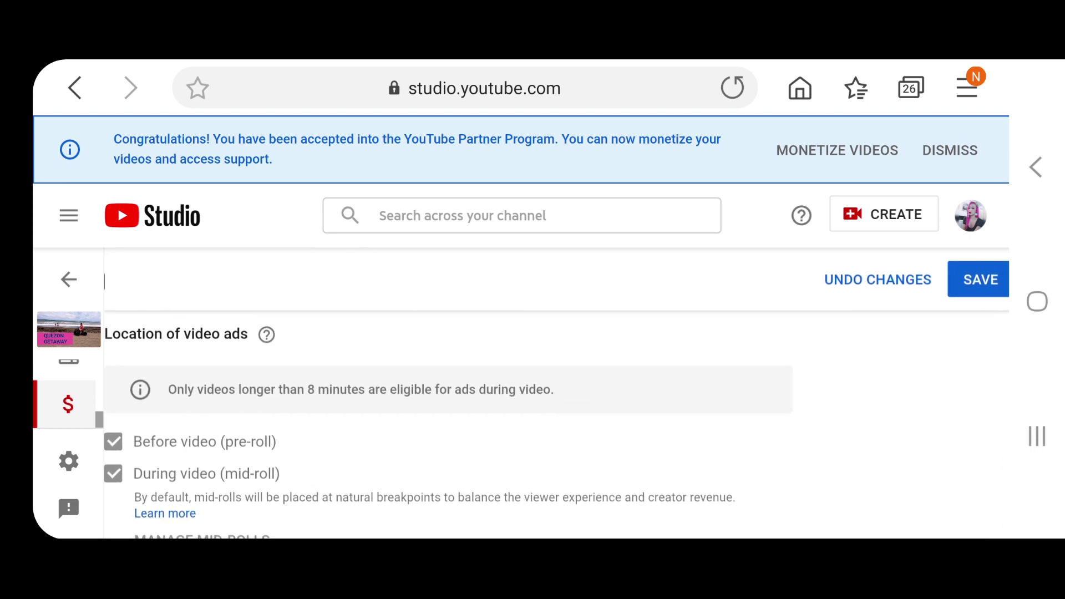
# Save Quezon Getaway's monetization On with all ad types and locations enabled.
pyautogui.click(980, 280)
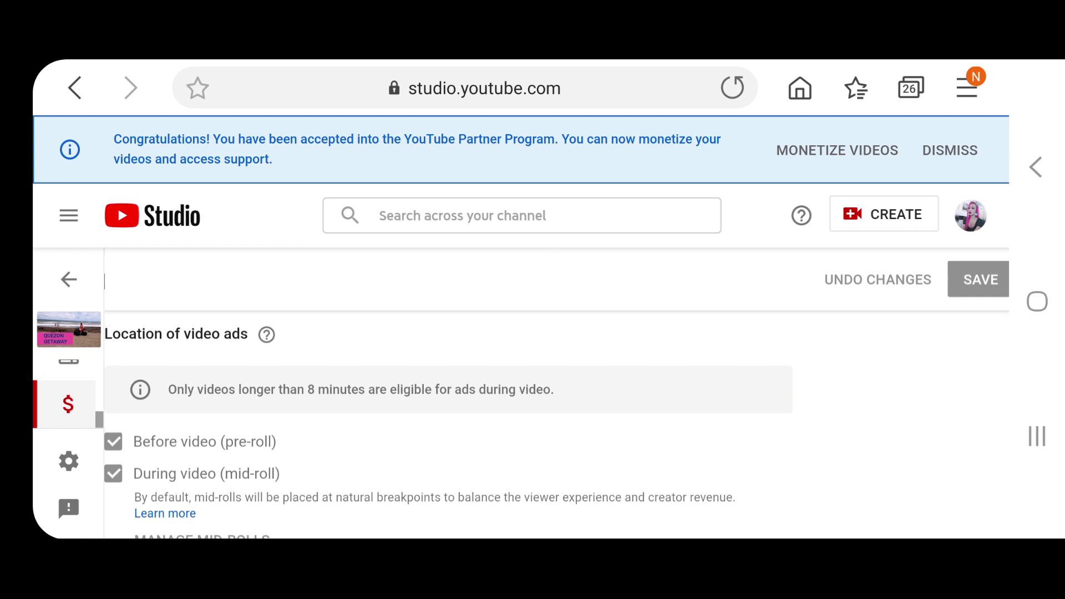
# Return to the uploads list and open the FMS Elite video's details.
pyautogui.click(69, 280)
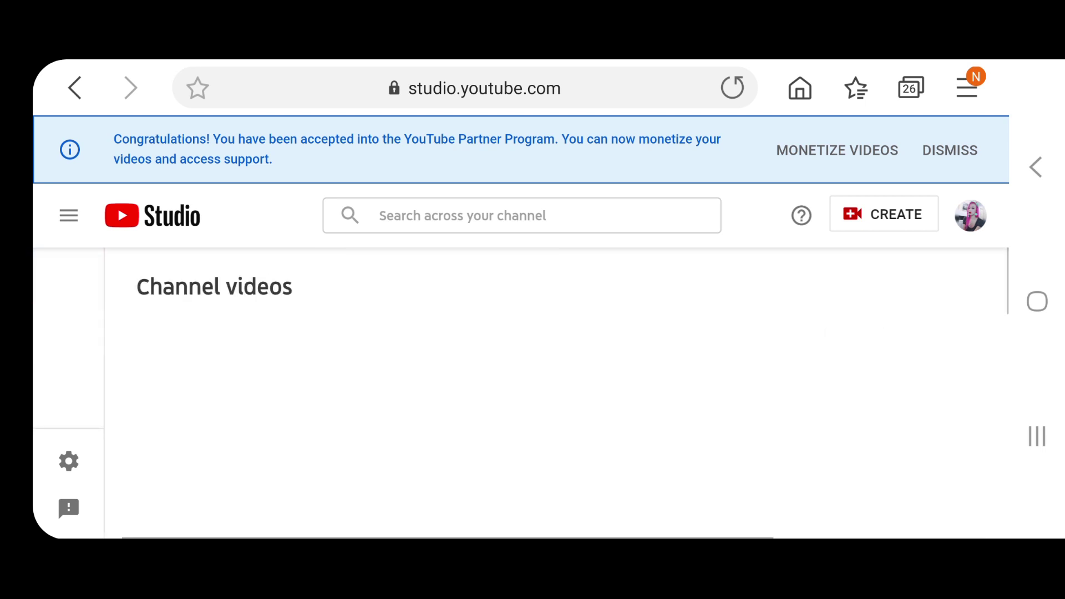
pyautogui.scroll(-2, 556, 394)
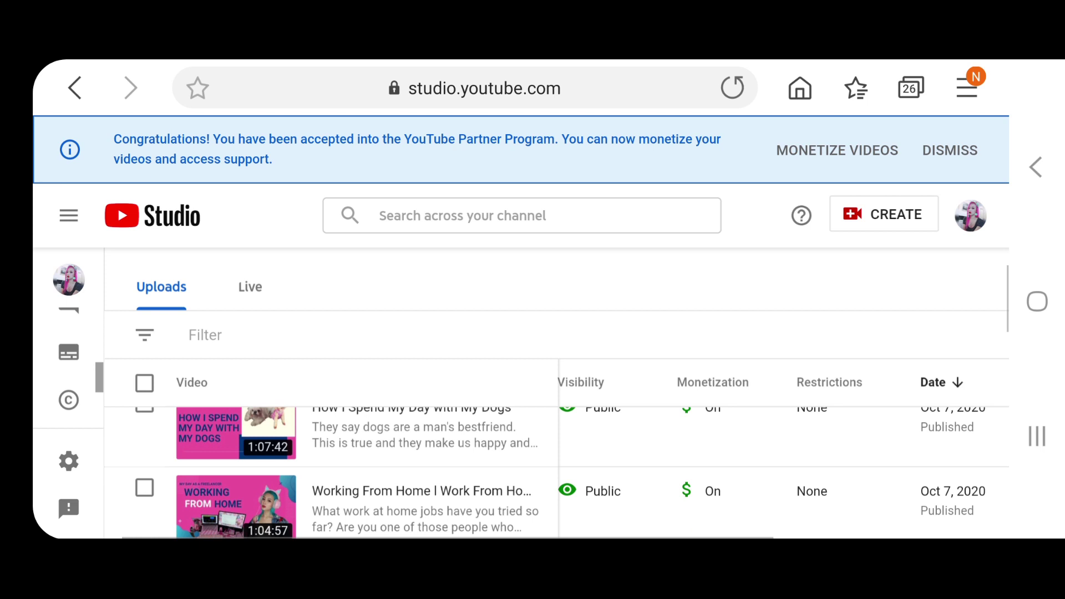
pyautogui.scroll(-1, 556, 473)
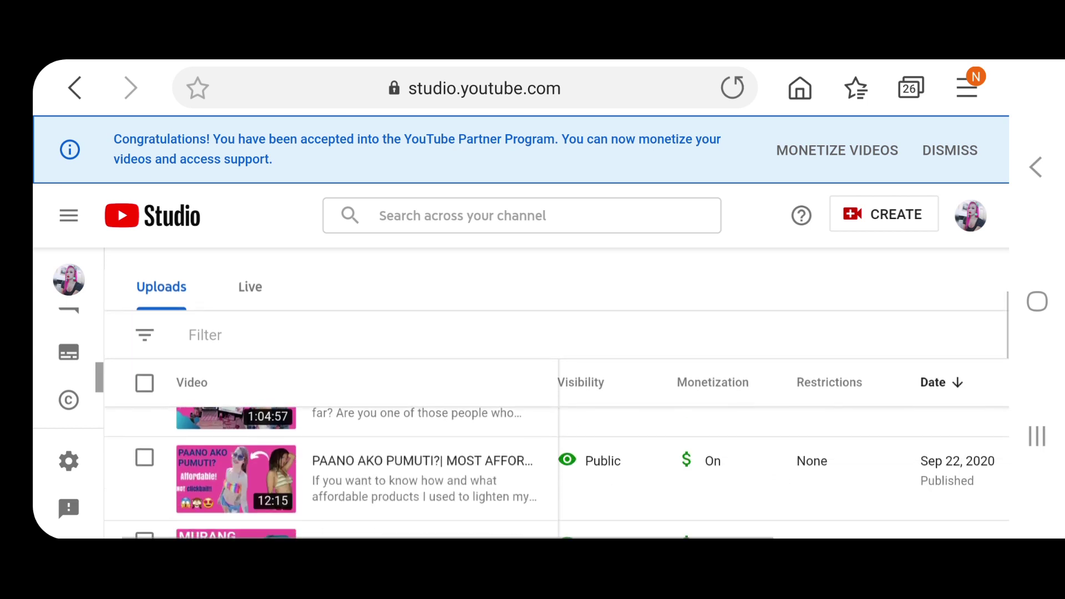
pyautogui.scroll(-2, 556, 473)
pyautogui.scroll(-2, 556, 473)
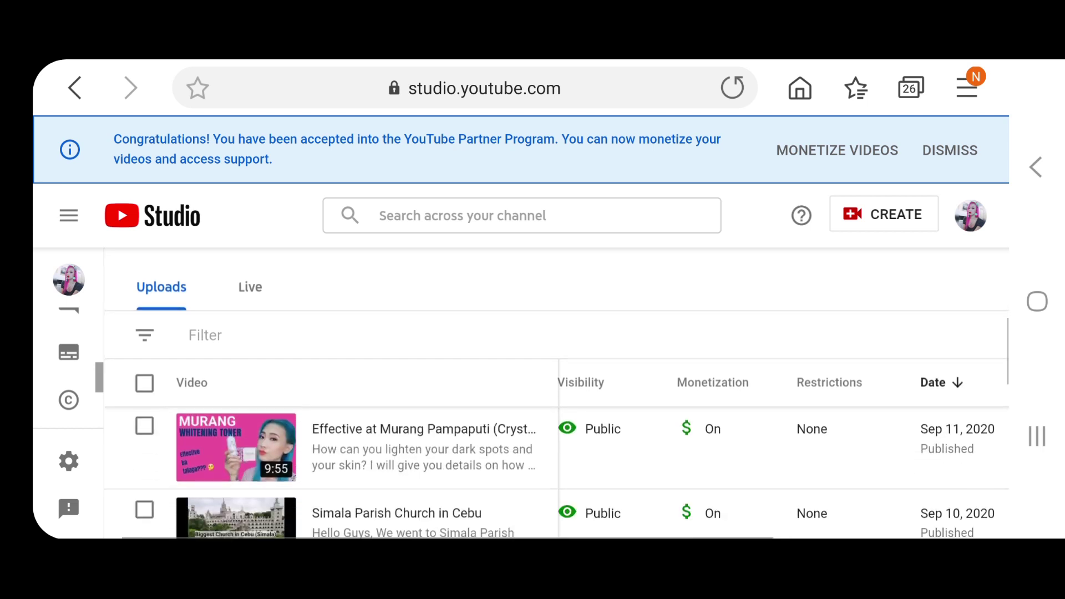
pyautogui.scroll(-1, 556, 473)
pyautogui.scroll(-1, 556, 473)
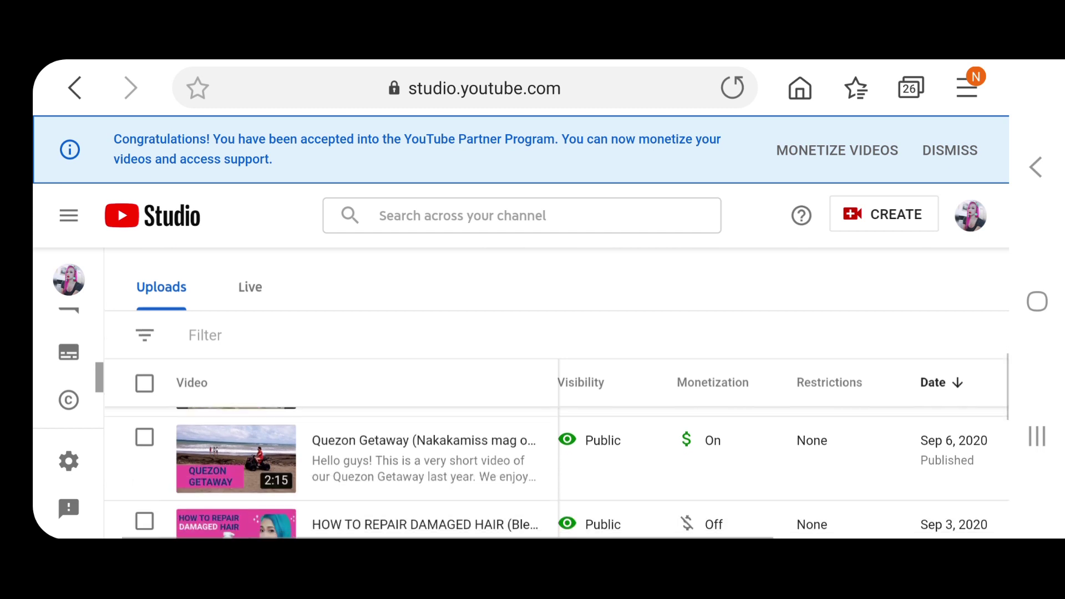
pyautogui.scroll(-1, 556, 473)
pyautogui.scroll(-1, 557, 473)
pyautogui.scroll(-1, 557, 473)
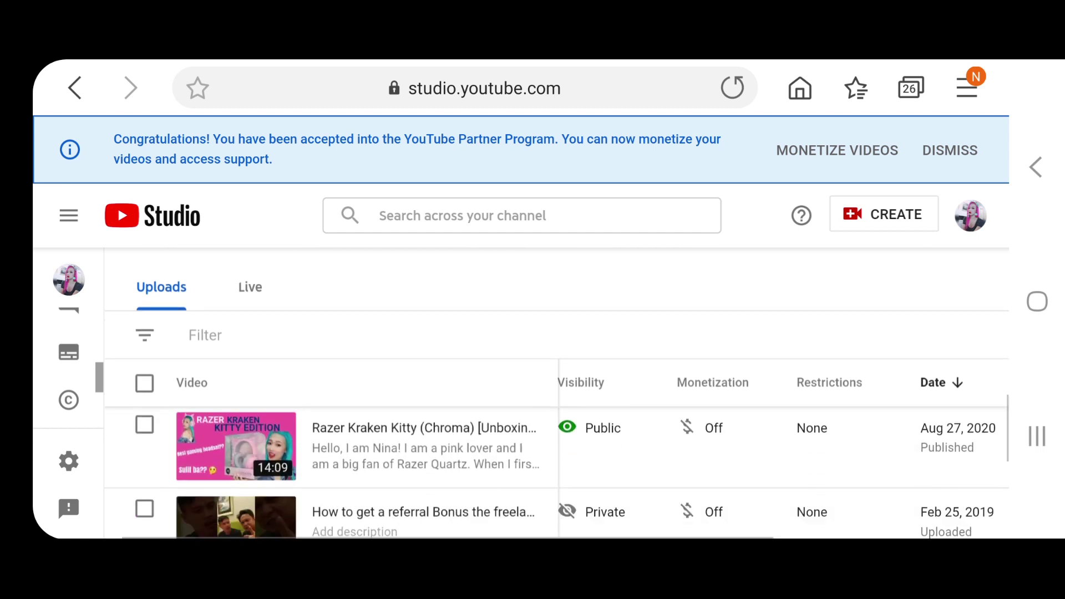
pyautogui.scroll(-1, 557, 472)
pyautogui.scroll(-1, 556, 474)
pyautogui.scroll(-1, 556, 473)
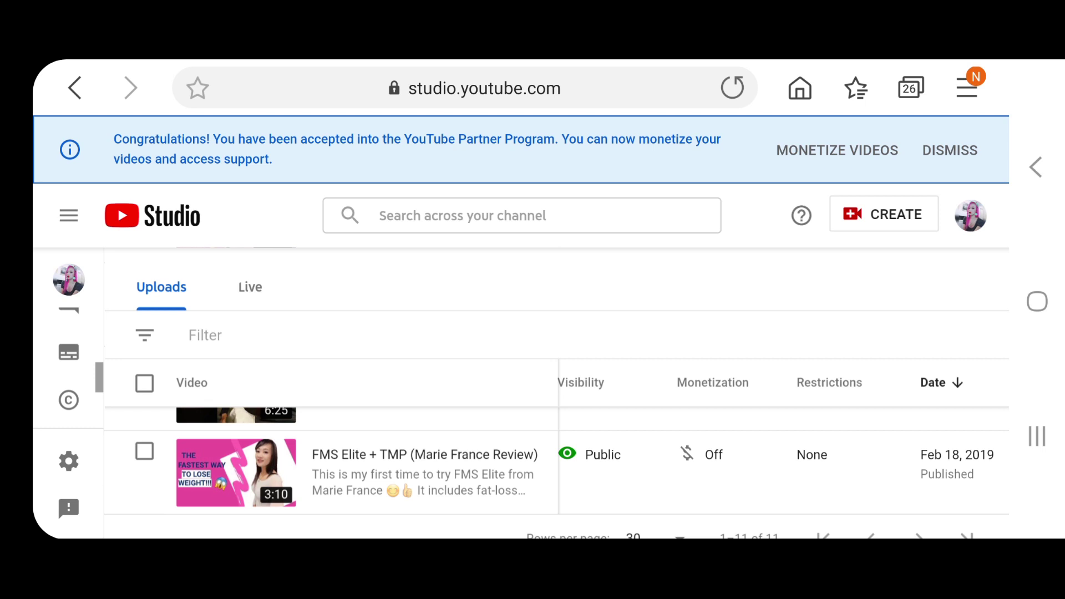
pyautogui.click(332, 472)
# Open the FMS Elite video's monetization settings and set the dropdown to On.
pyautogui.click(331, 473)
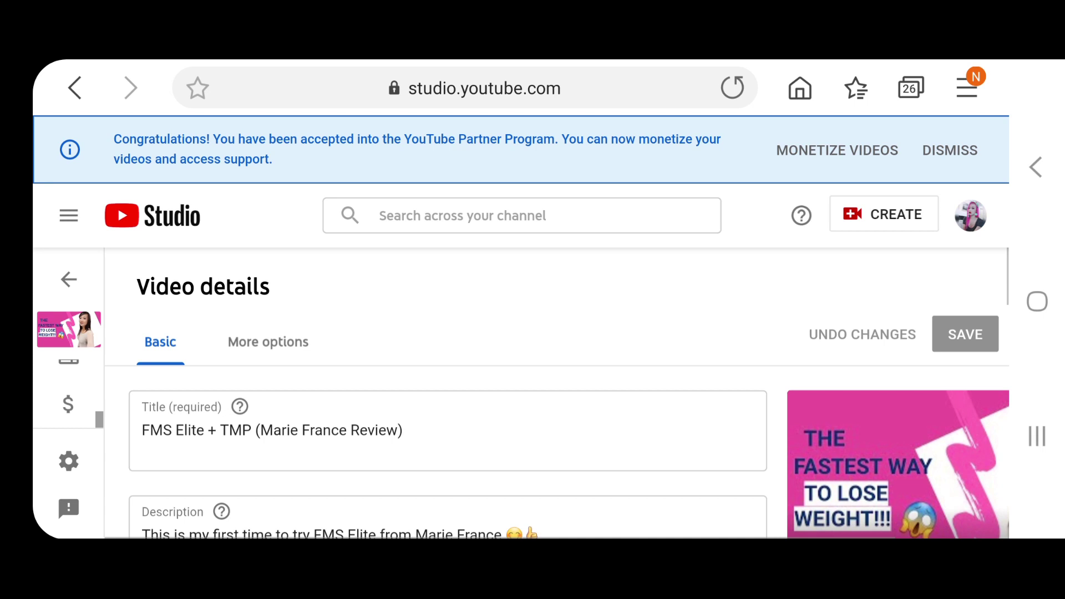
pyautogui.click(69, 405)
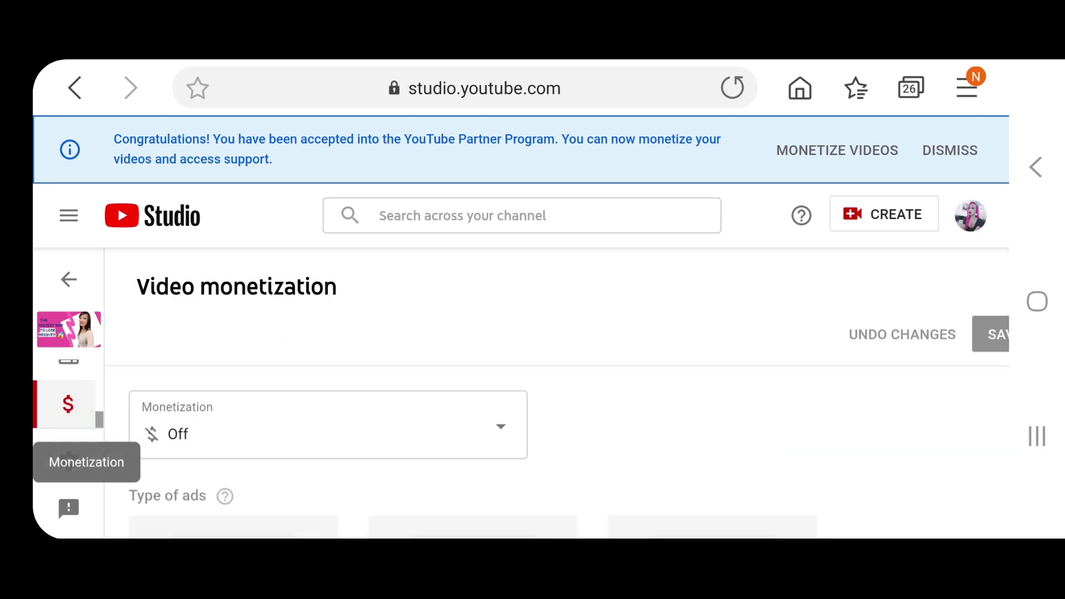
pyautogui.click(328, 425)
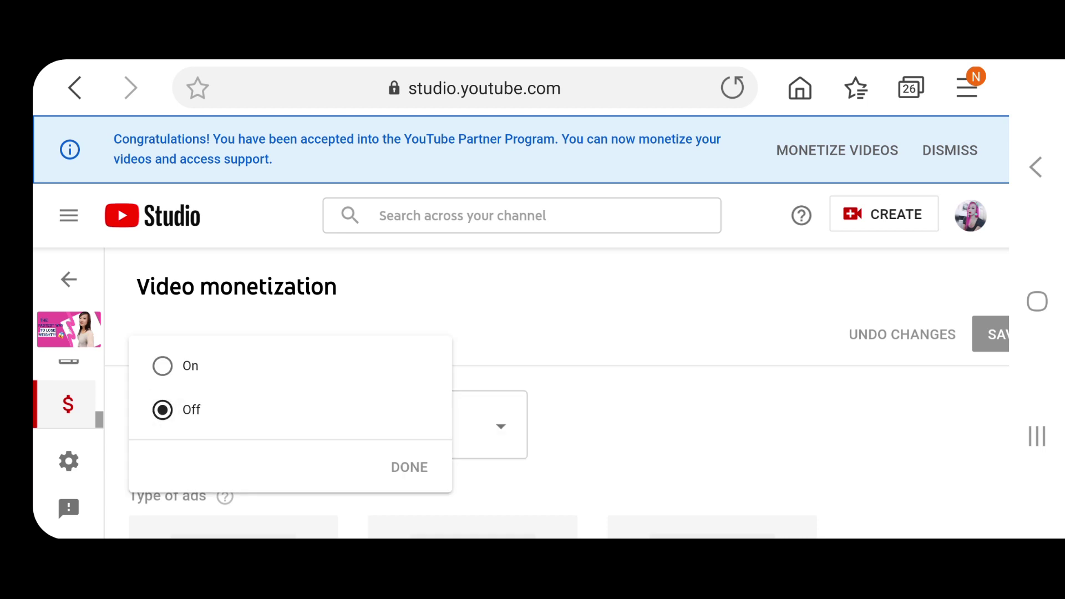
pyautogui.click(162, 366)
pyautogui.click(409, 467)
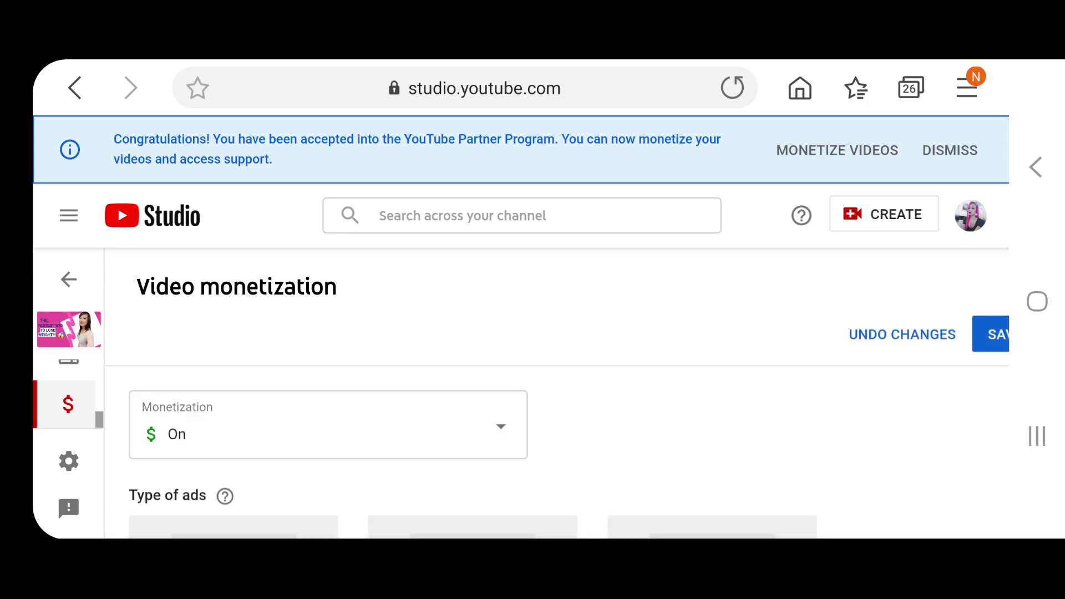
pyautogui.scroll(-3, 533, 416)
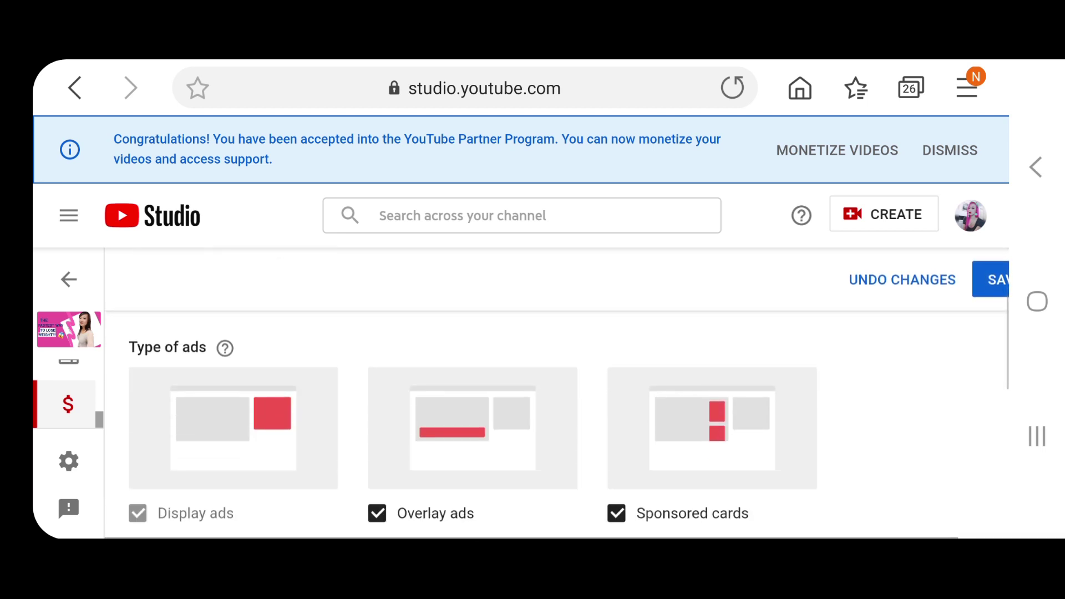
pyautogui.scroll(-2, 533, 417)
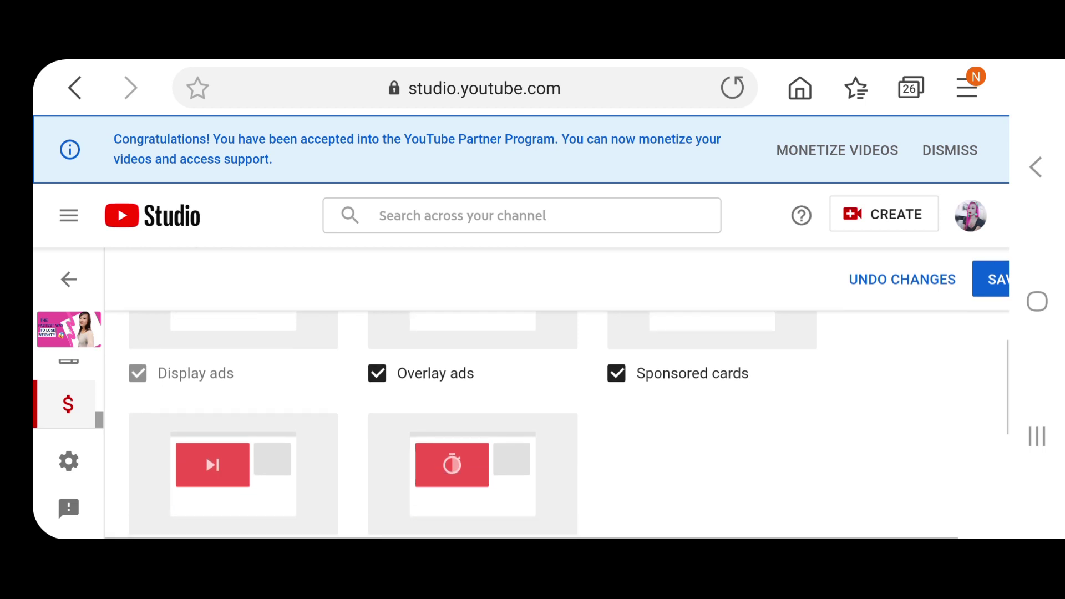
pyautogui.scroll(-3, 533, 416)
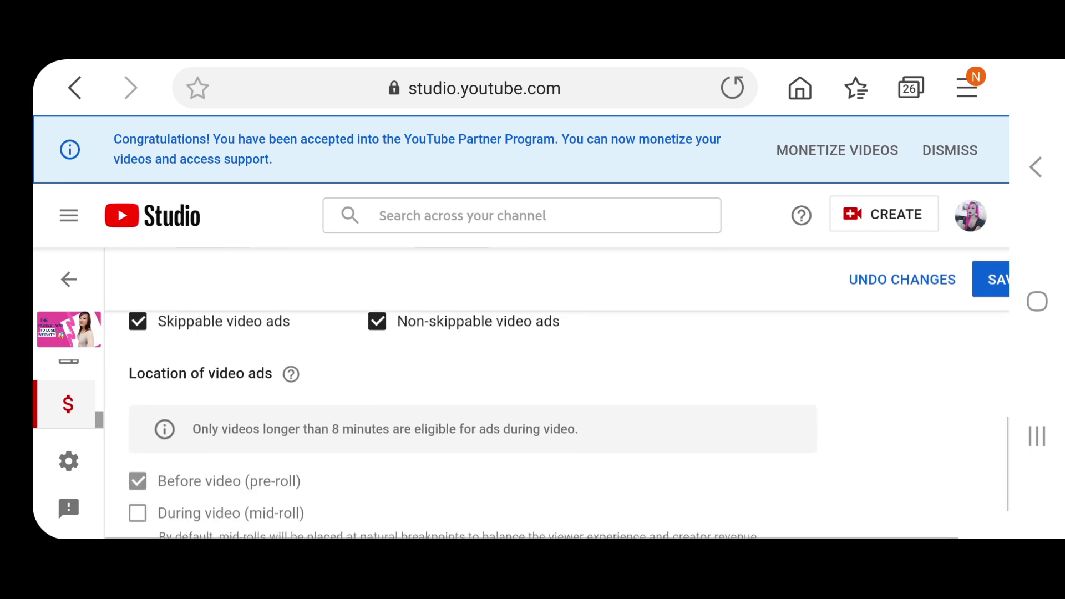
pyautogui.scroll(-1, 533, 416)
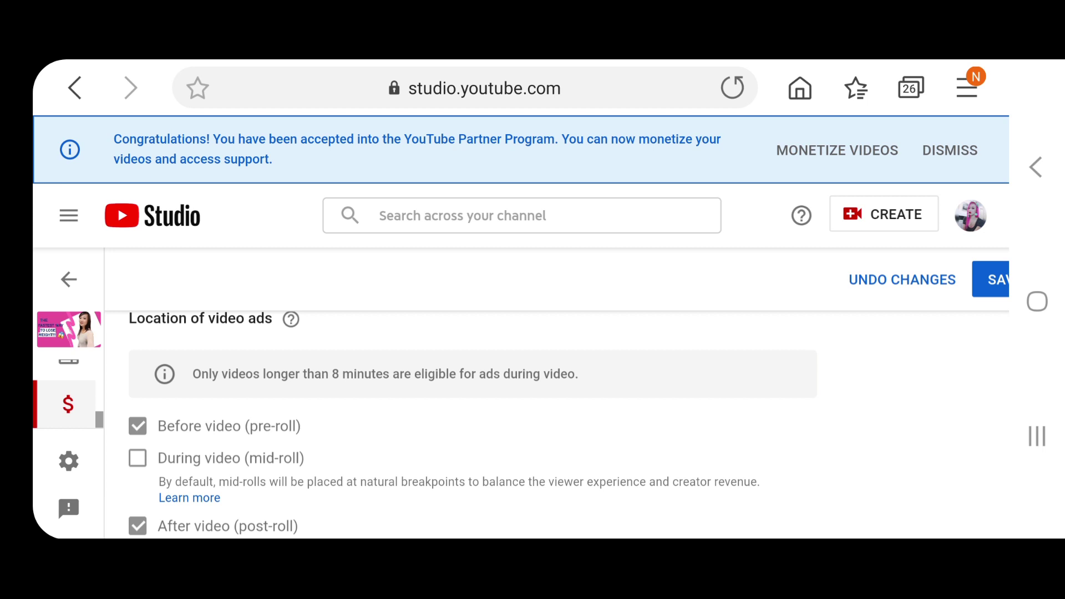
pyautogui.scroll(-1, 532, 416)
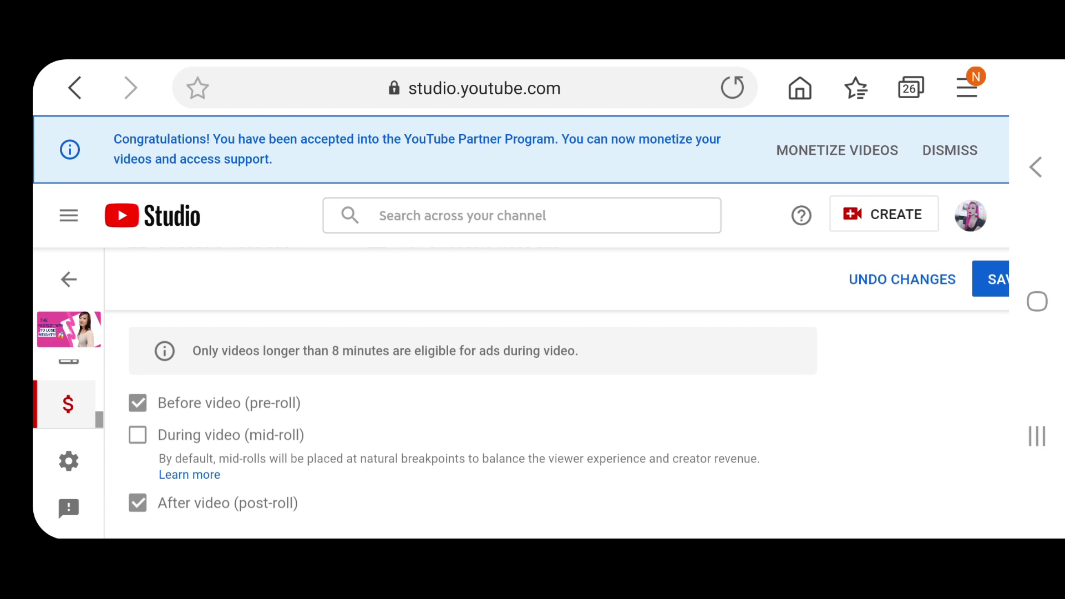
pyautogui.hscroll(2, 532, 375)
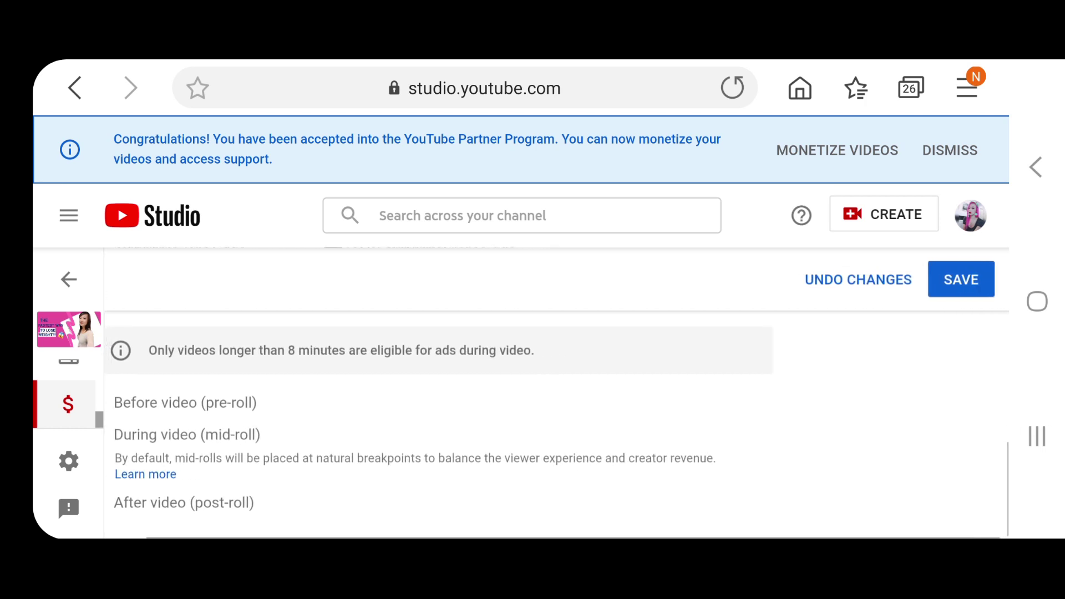
pyautogui.hscroll(1, 556, 400)
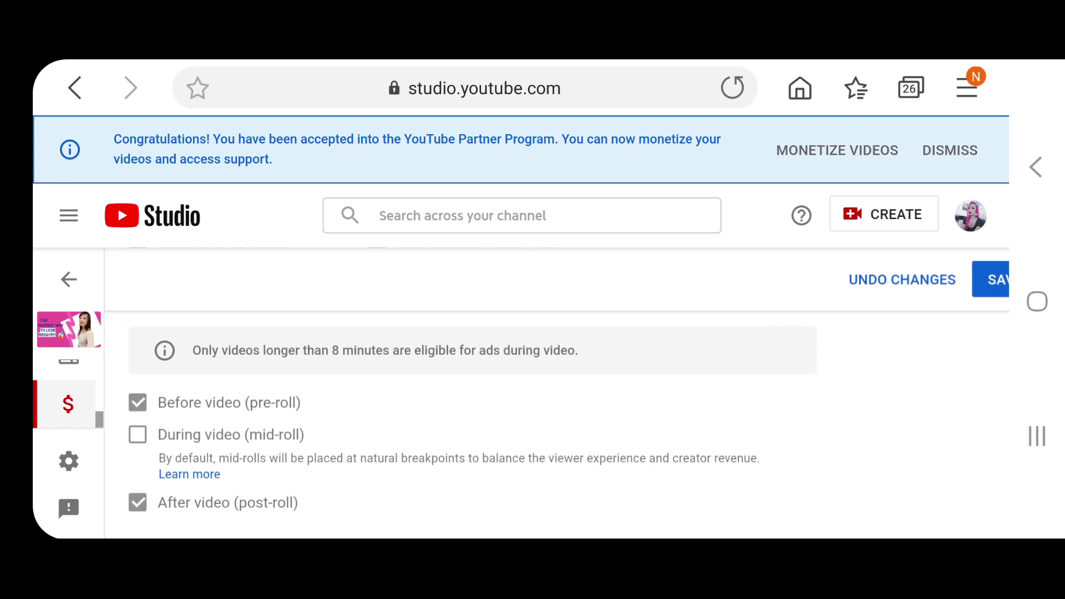
pyautogui.hscroll(2, 556, 400)
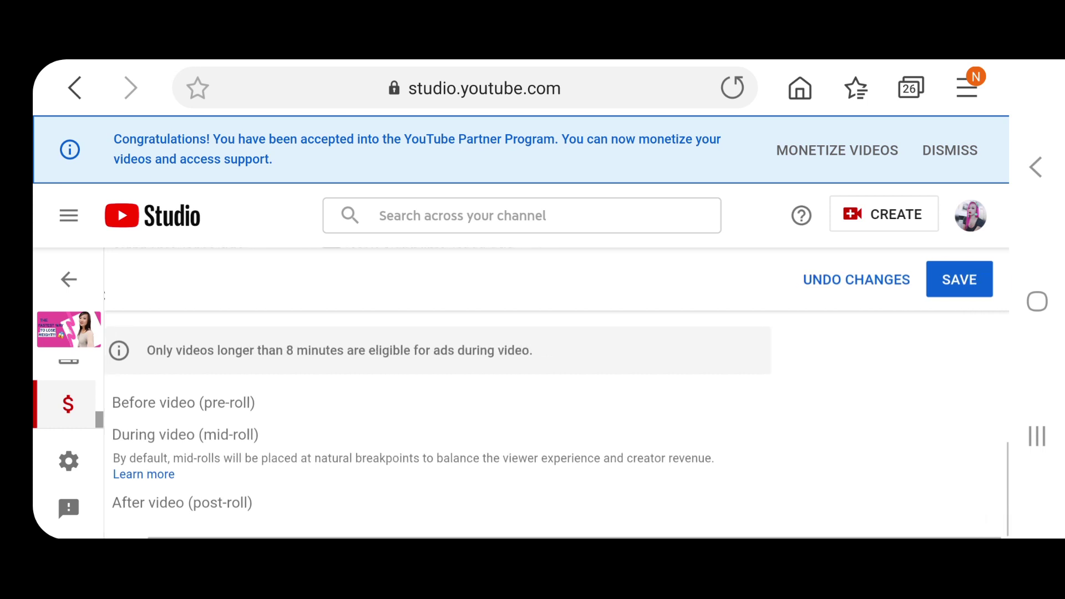
pyautogui.hscroll(-2, 556, 399)
pyautogui.hscroll(2, 556, 399)
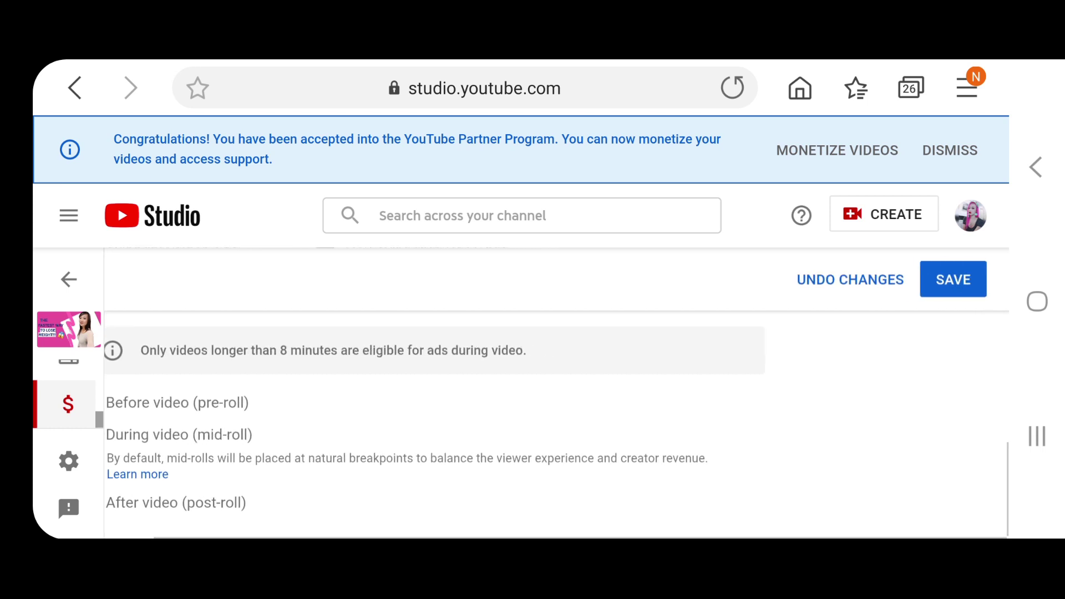
# Save the FMS Elite video's ad settings and go back to the channel videos list.
pyautogui.click(953, 279)
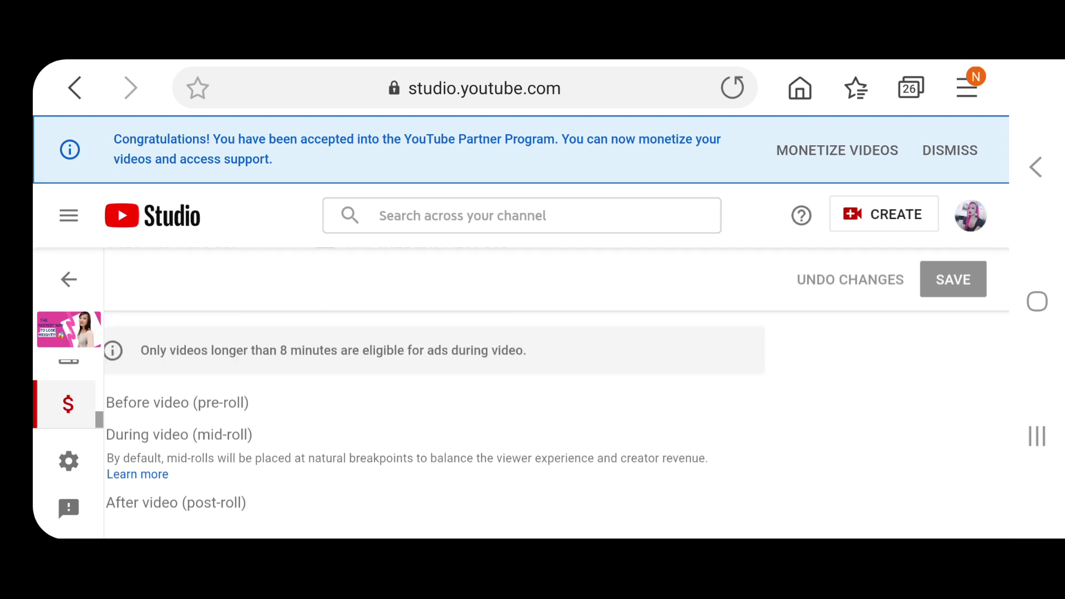
pyautogui.click(68, 279)
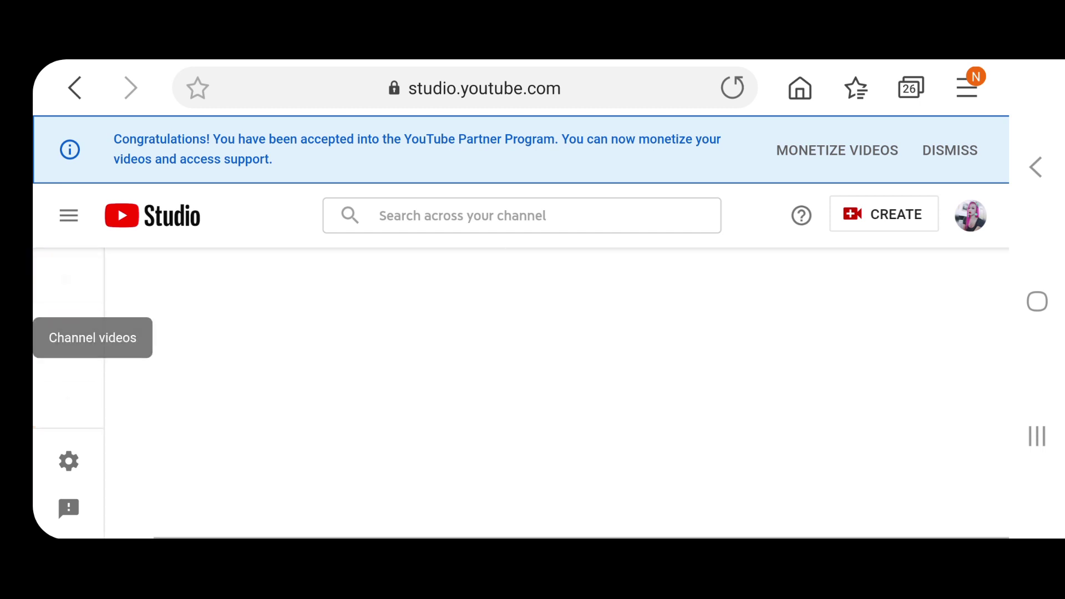
pyautogui.scroll(-1, 558, 392)
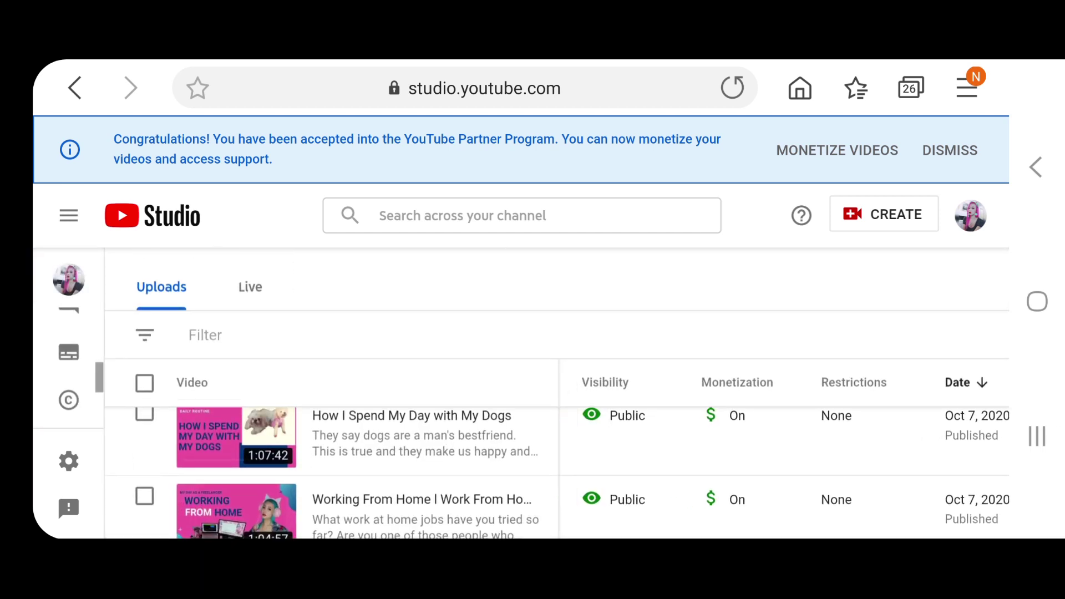
pyautogui.scroll(-1, 558, 472)
pyautogui.scroll(-1, 557, 473)
pyautogui.scroll(-1, 558, 474)
pyautogui.scroll(-1, 558, 473)
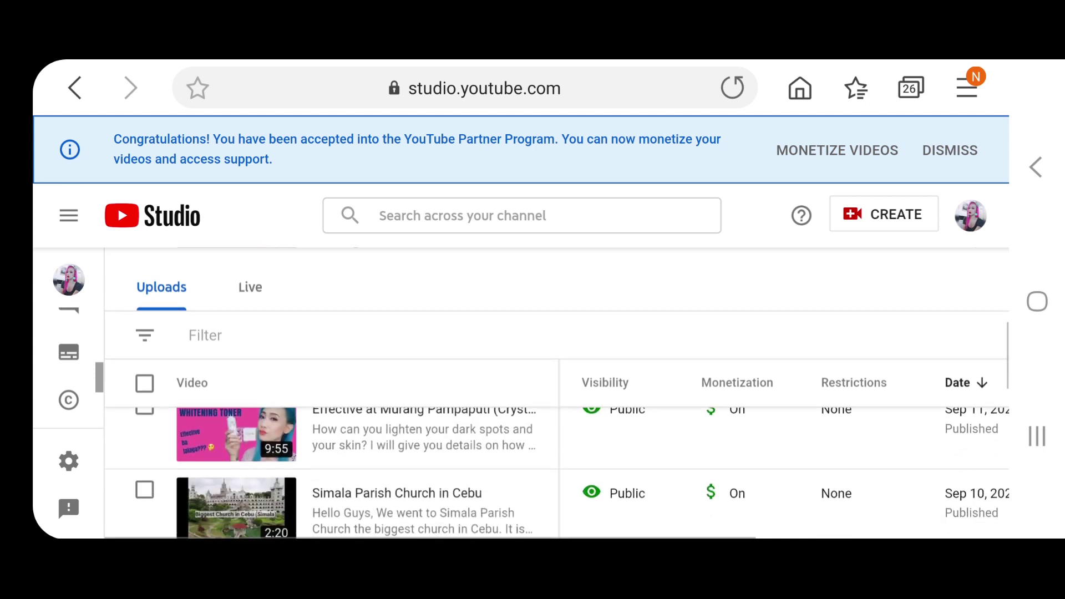
pyautogui.scroll(-2, 558, 473)
pyautogui.scroll(-1, 558, 473)
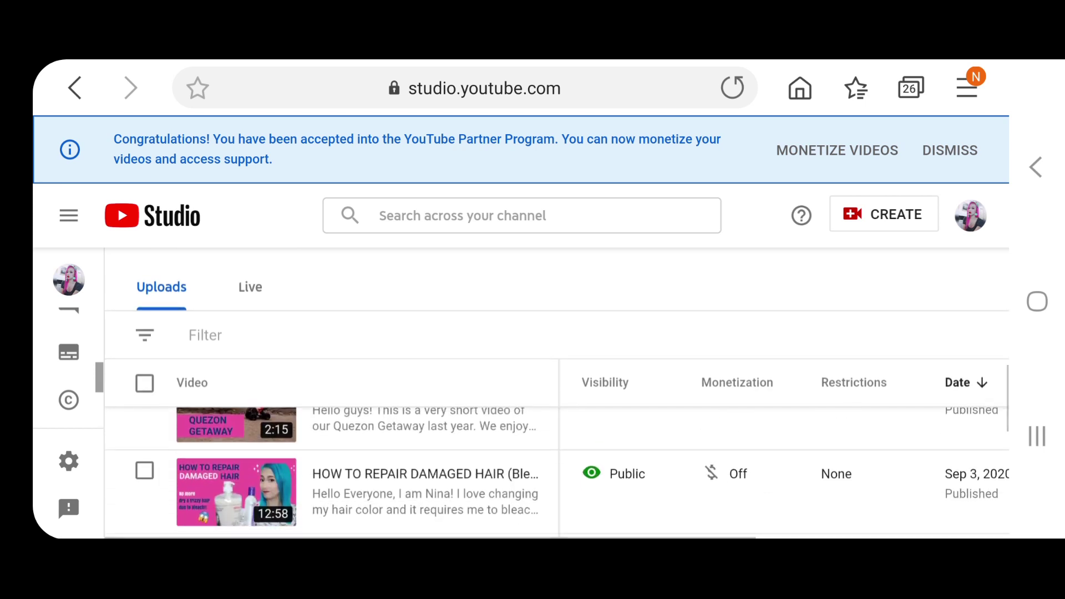
pyautogui.scroll(-1, 558, 473)
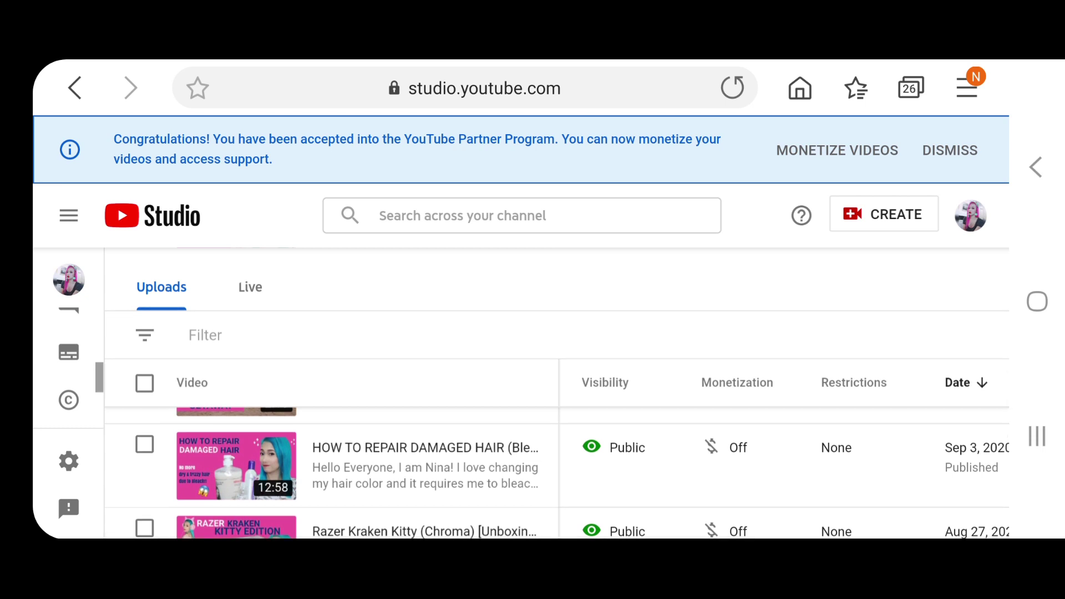
# Switch monetization On for the How to Repair Damaged Hair (Bleached Hair) video.
pyautogui.click(333, 464)
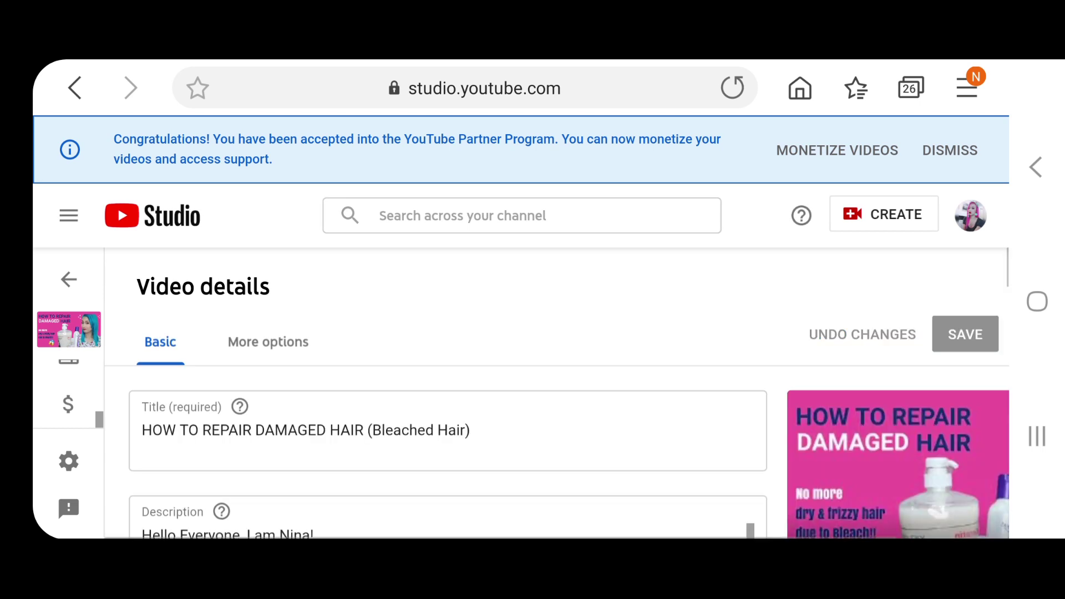
pyautogui.click(68, 405)
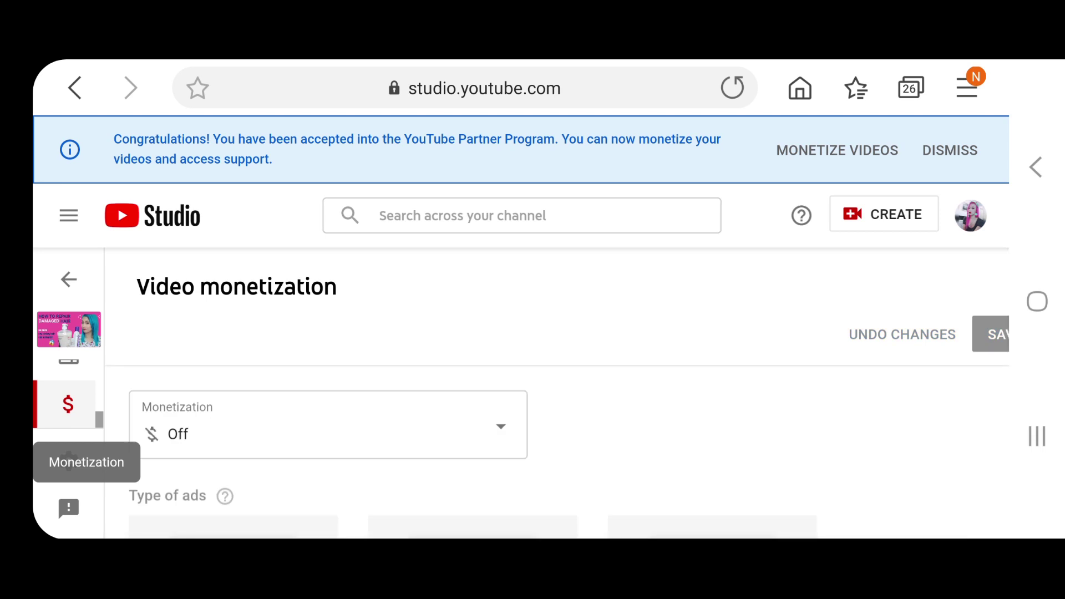
pyautogui.click(328, 425)
pyautogui.click(162, 366)
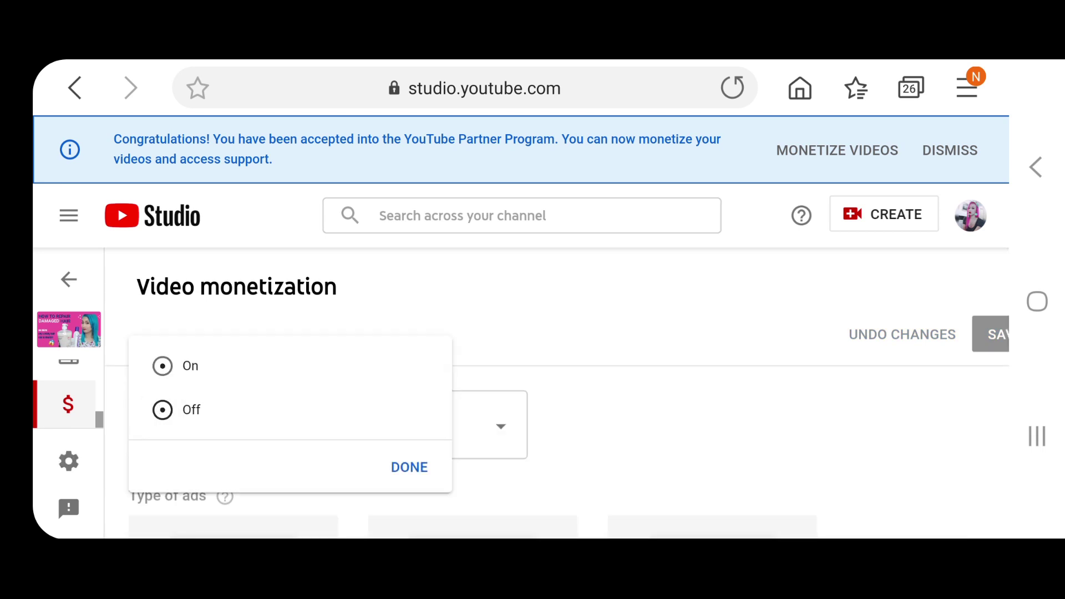
pyautogui.click(409, 466)
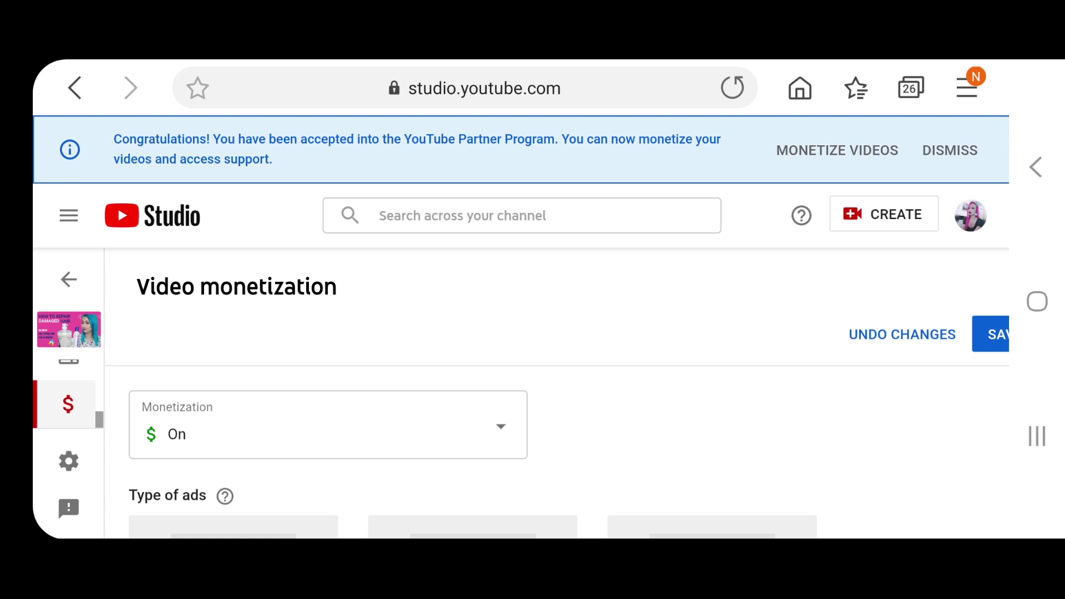
pyautogui.scroll(-1, 559, 393)
pyautogui.scroll(-3, 557, 393)
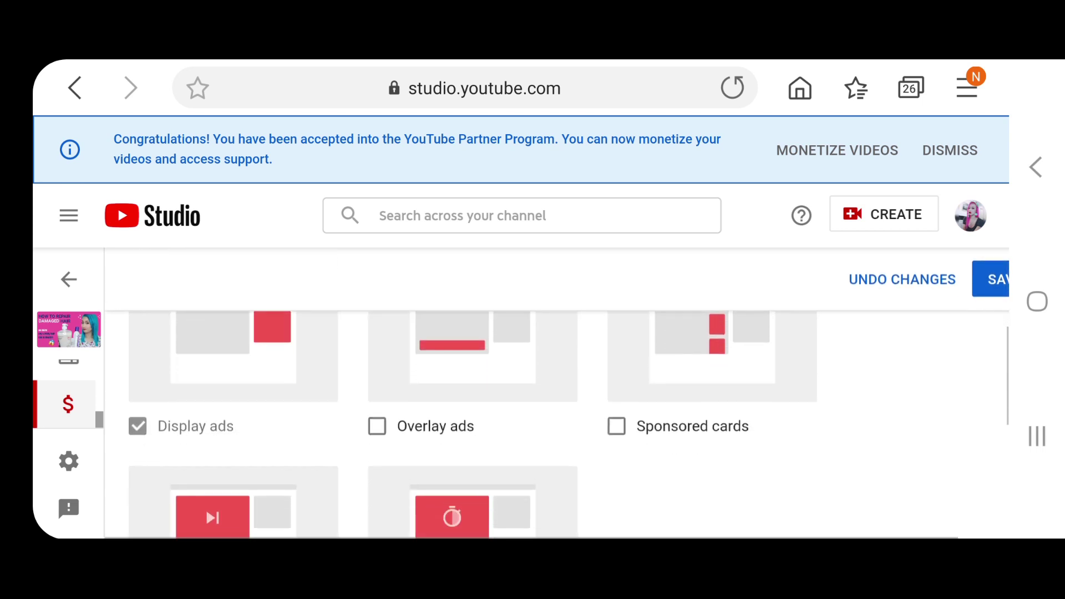
pyautogui.scroll(1, 557, 424)
pyautogui.scroll(-1, 557, 425)
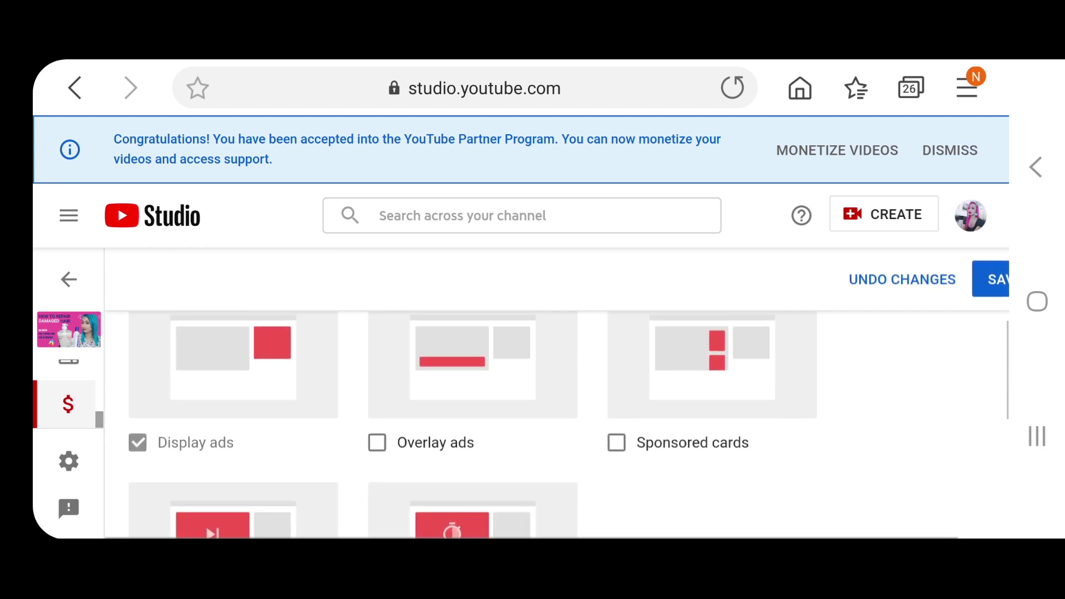
pyautogui.scroll(1, 568, 400)
pyautogui.scroll(-1, 568, 400)
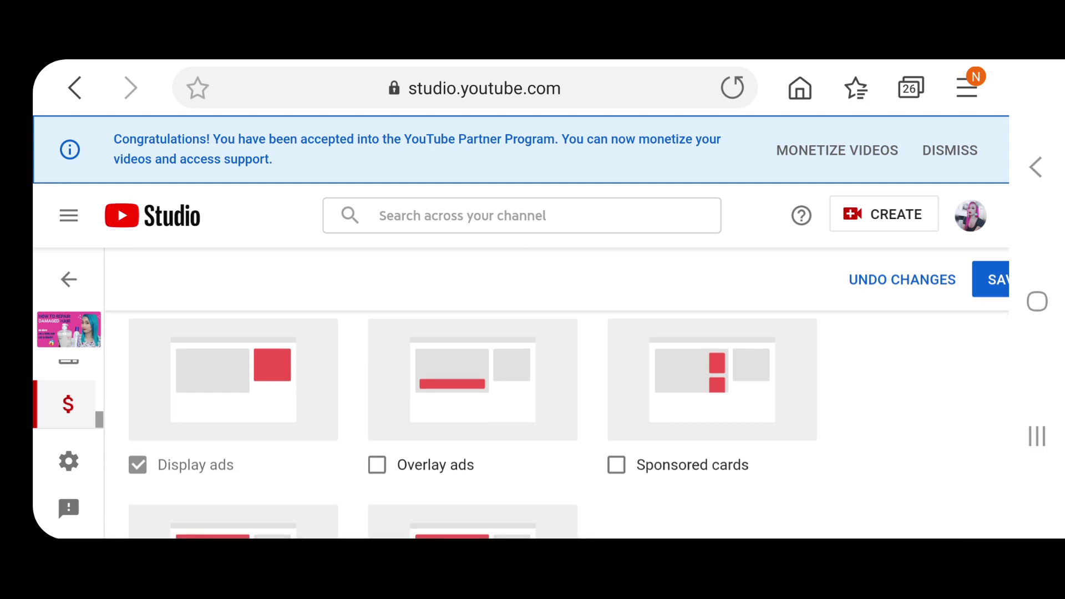
# Enable overlay ads, sponsored cards, and skippable and non-skippable video ads.
pyautogui.click(378, 465)
pyautogui.click(617, 466)
pyautogui.scroll(-1, 558, 416)
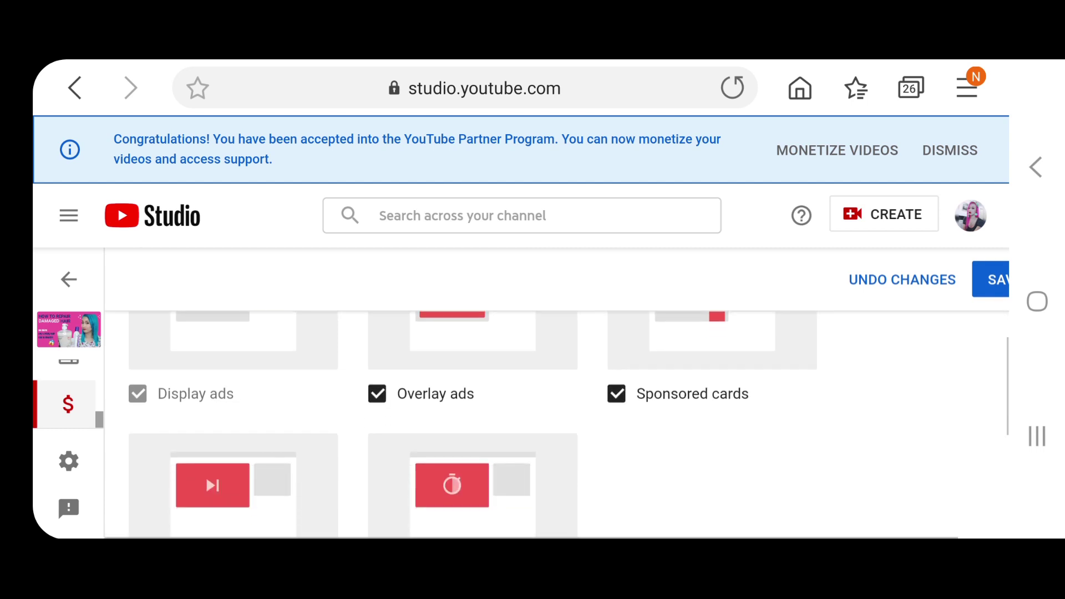
pyautogui.scroll(-1, 558, 425)
pyautogui.scroll(-2, 558, 425)
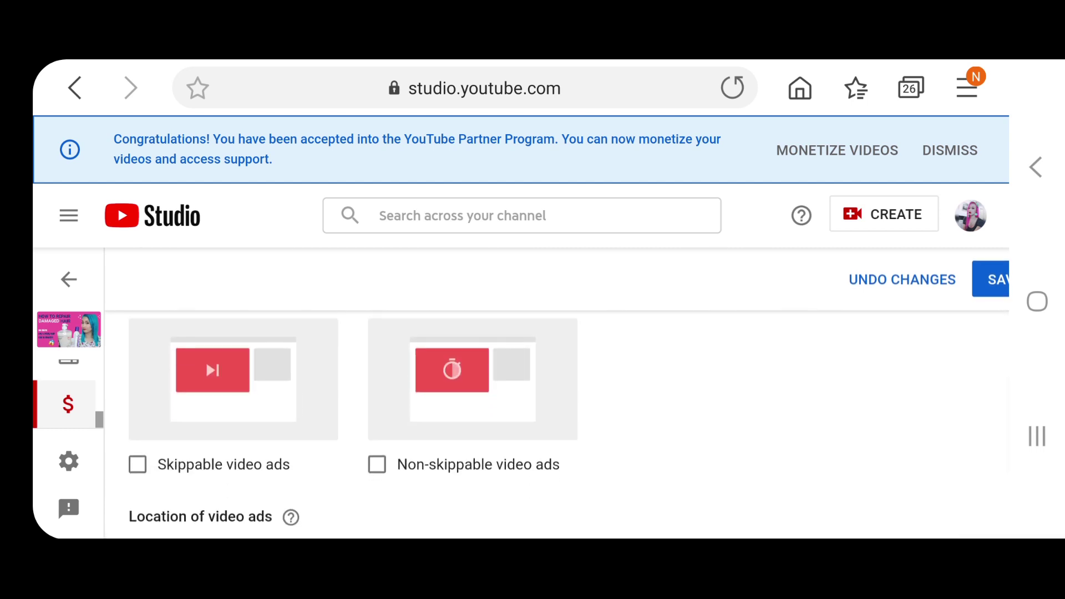
pyautogui.click(377, 464)
pyautogui.click(137, 465)
pyautogui.scroll(-2, 558, 416)
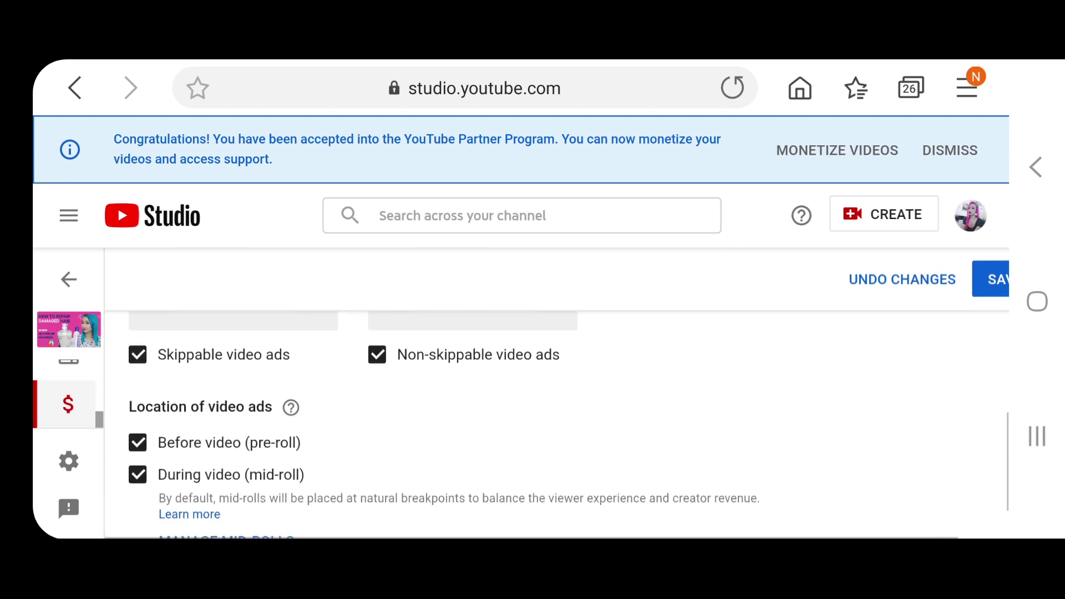
pyautogui.scroll(-2, 558, 416)
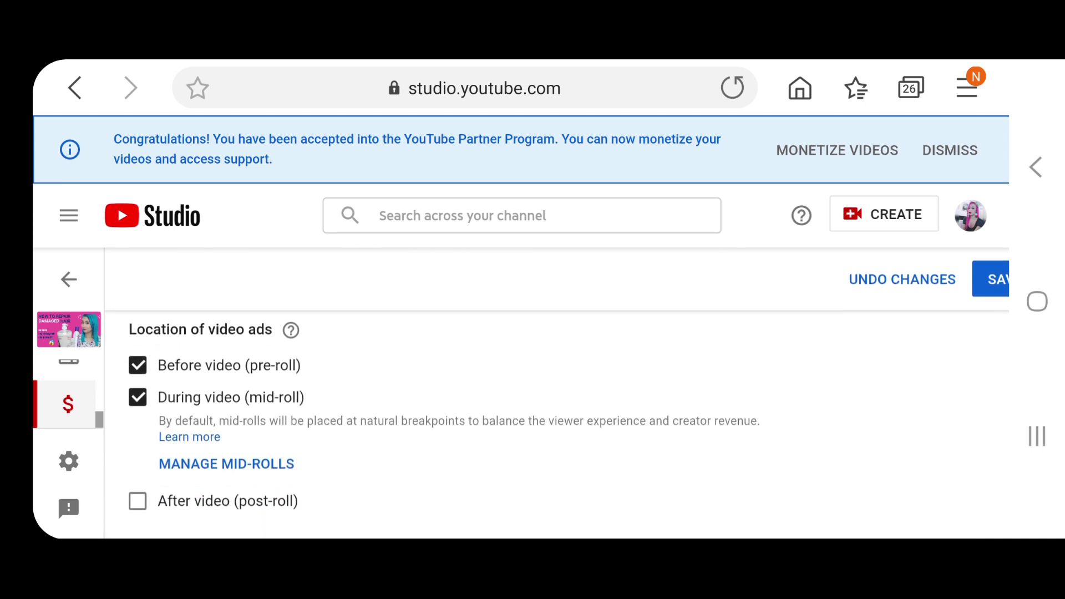
# Enable post-roll and mid-roll ad locations, save, and return to the videos list.
pyautogui.click(137, 501)
pyautogui.click(137, 397)
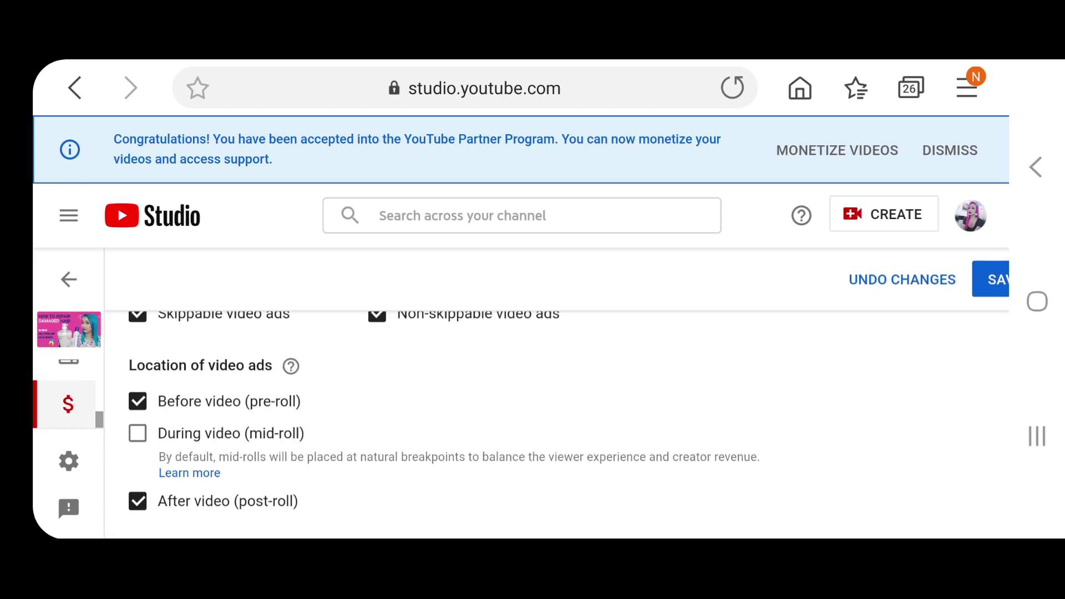
pyautogui.click(137, 433)
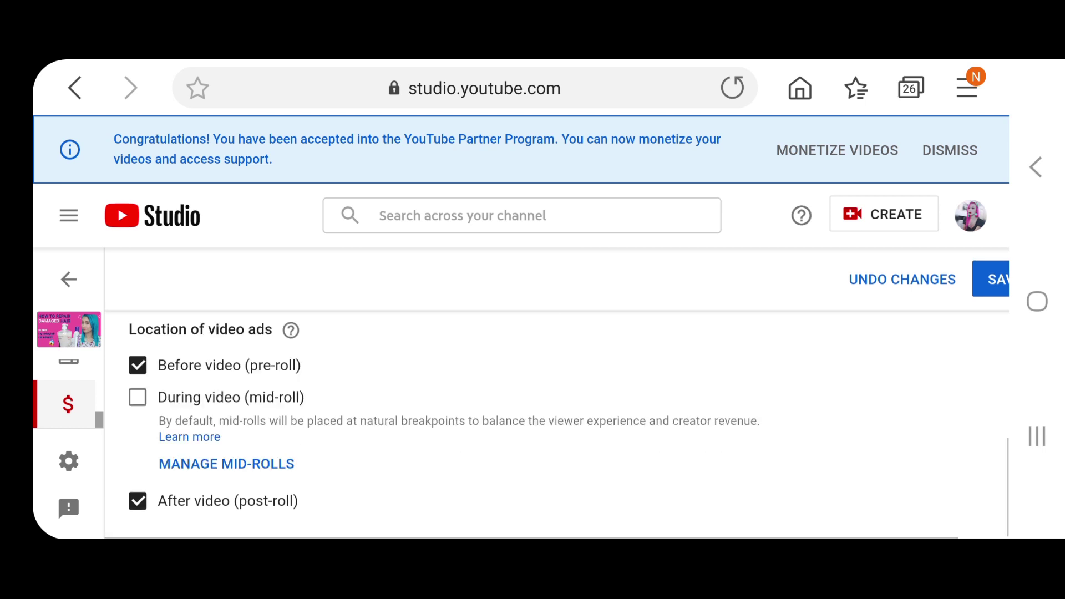
pyautogui.click(138, 397)
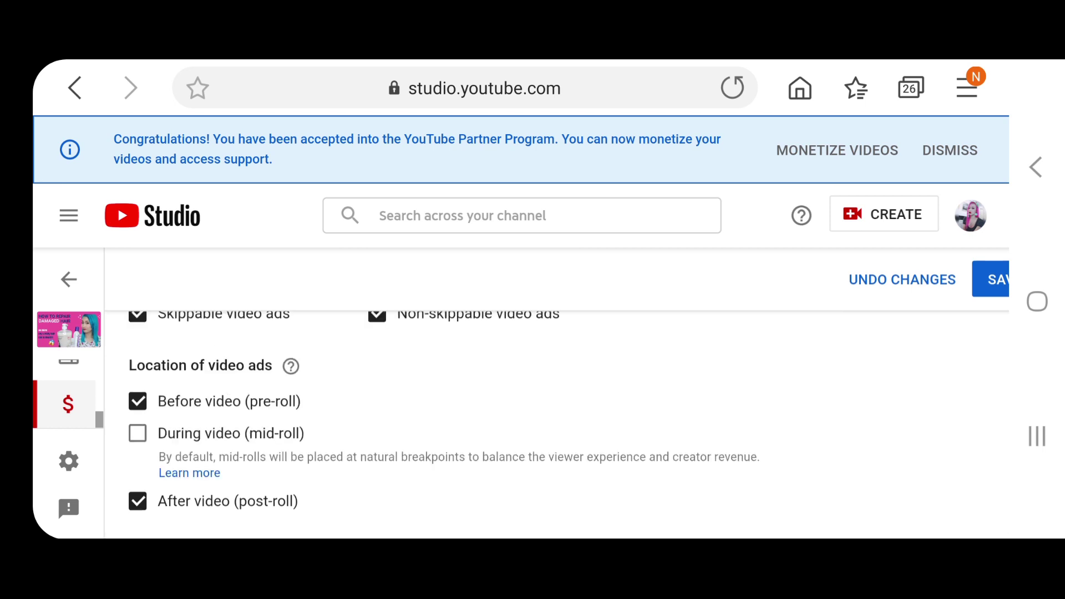
pyautogui.click(138, 433)
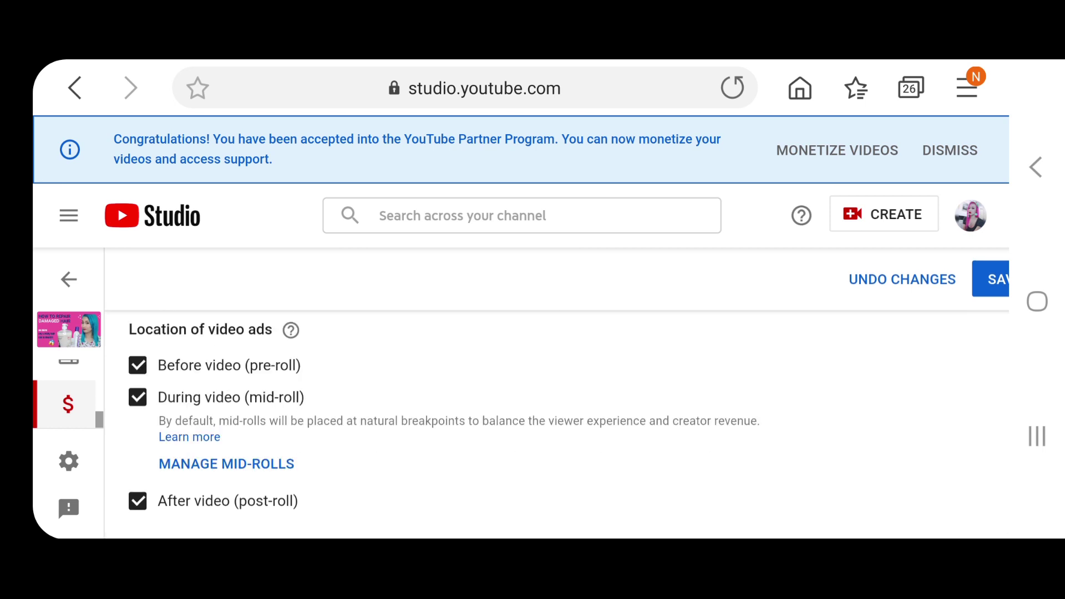
pyautogui.scroll(2, 533, 416)
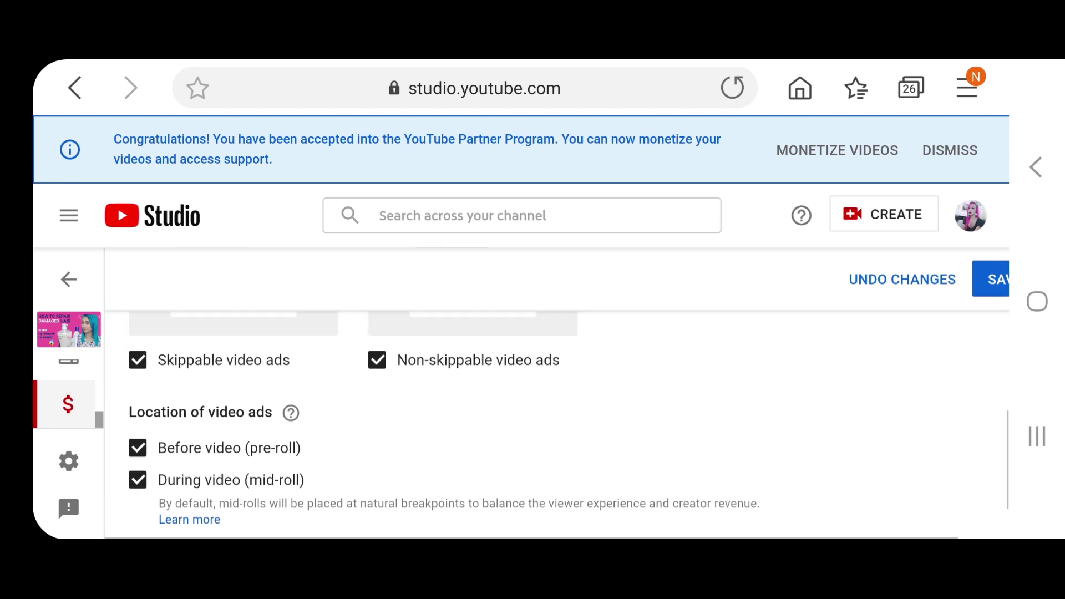
pyautogui.scroll(1, 533, 416)
pyautogui.scroll(4, 533, 416)
pyautogui.scroll(-5, 532, 416)
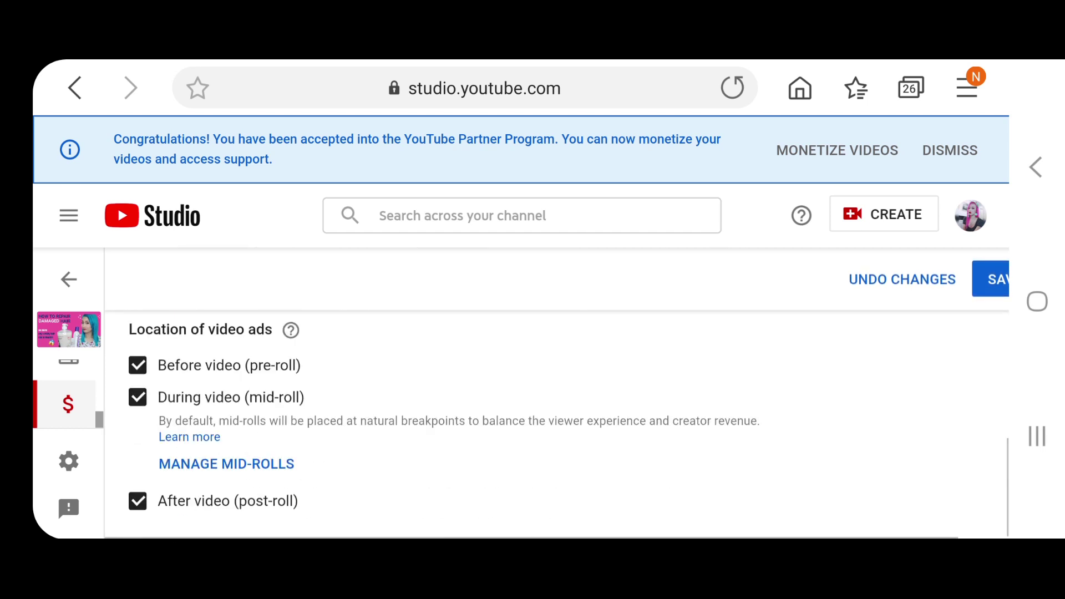
pyautogui.scroll(2, 533, 416)
pyautogui.hscroll(1, 533, 416)
pyautogui.hscroll(-1, 533, 399)
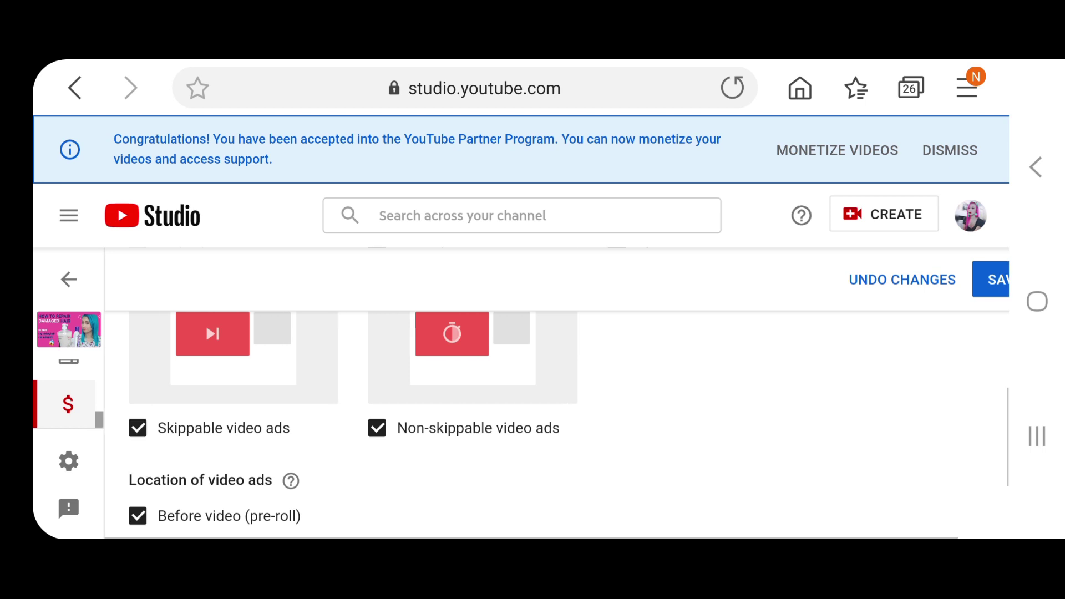
pyautogui.scroll(-1, 532, 416)
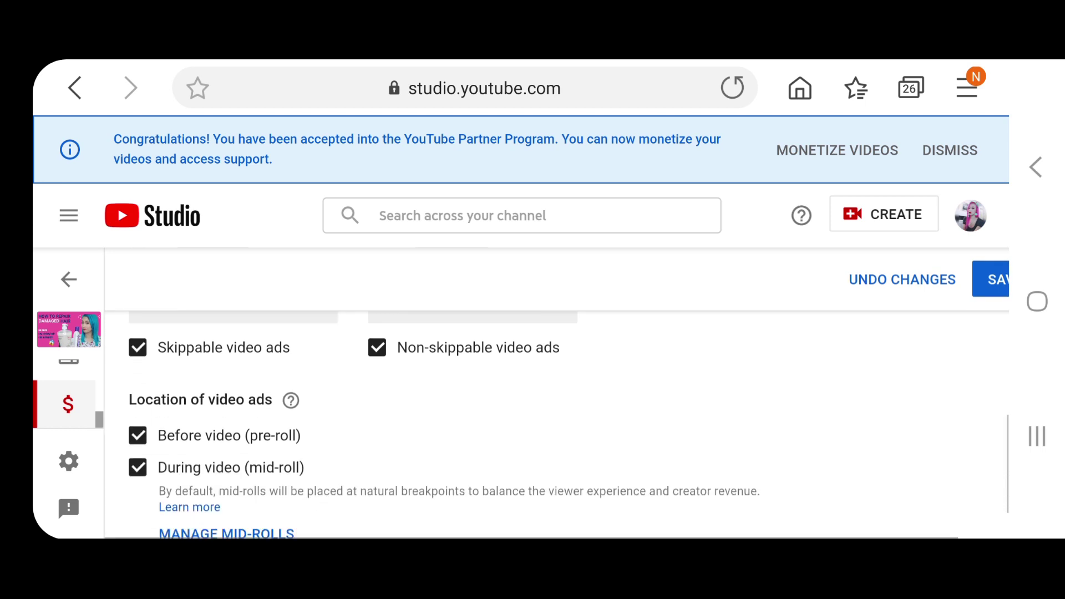
pyautogui.scroll(-1, 532, 416)
pyautogui.scroll(1, 532, 416)
pyautogui.scroll(-1, 533, 416)
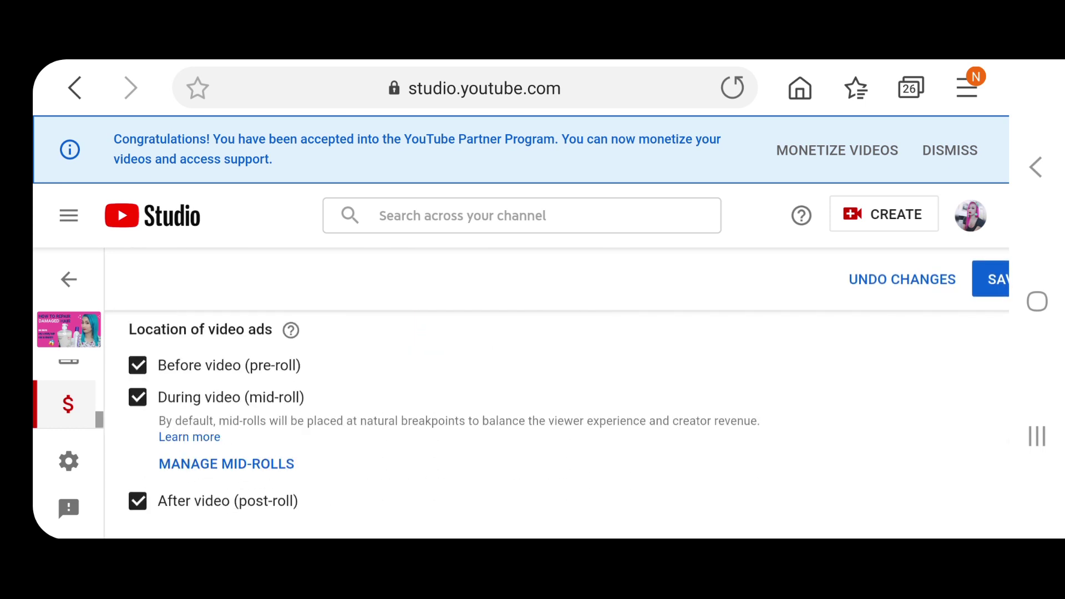
pyautogui.scroll(3, 533, 416)
pyautogui.scroll(1, 533, 416)
pyautogui.scroll(2, 533, 416)
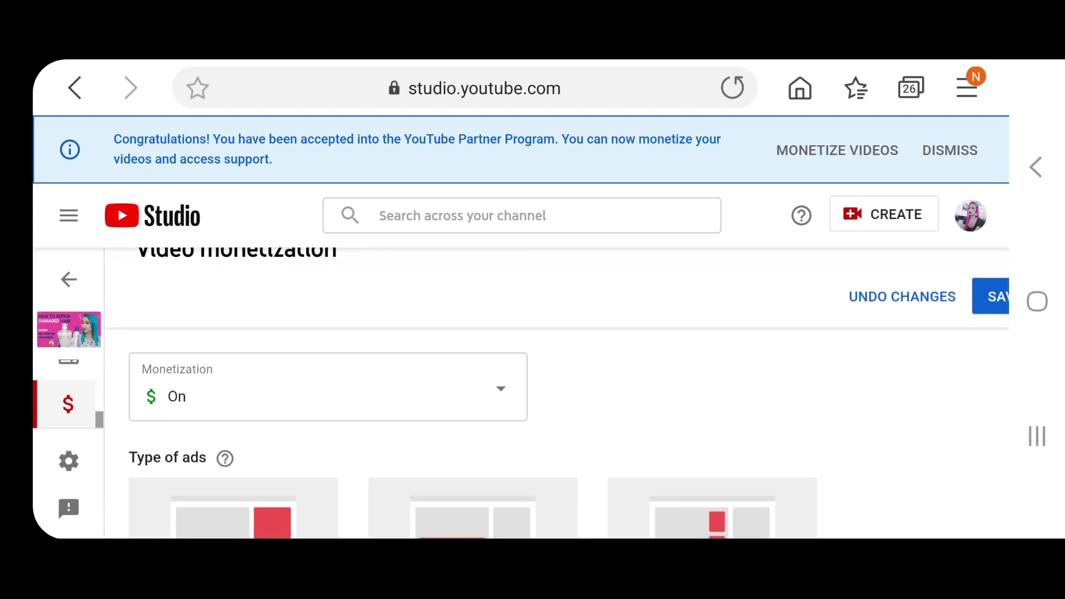
pyautogui.hscroll(1, 534, 400)
pyautogui.click(958, 296)
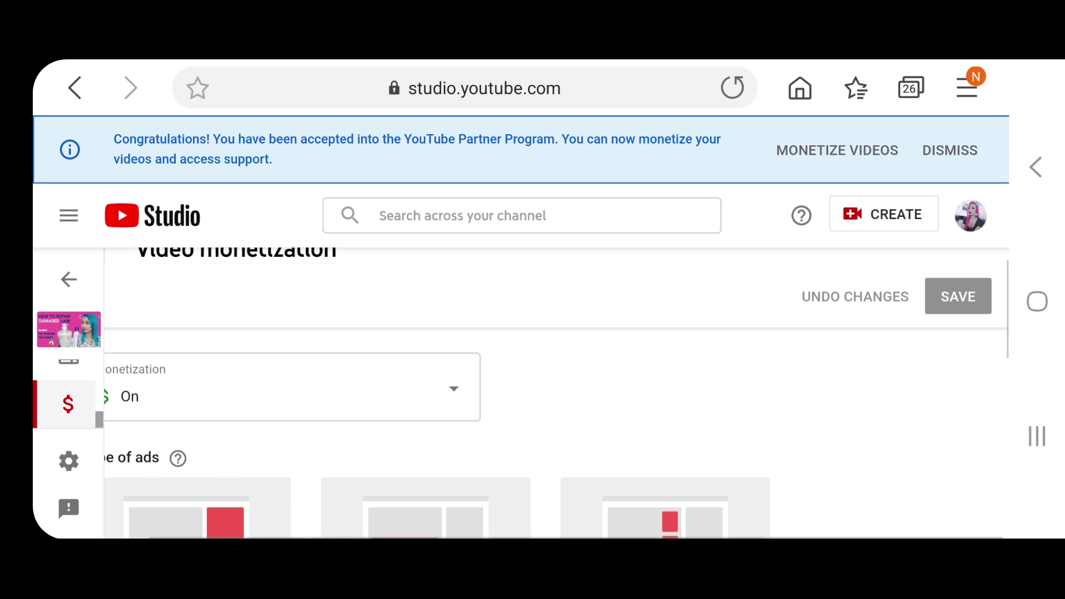
pyautogui.click(69, 278)
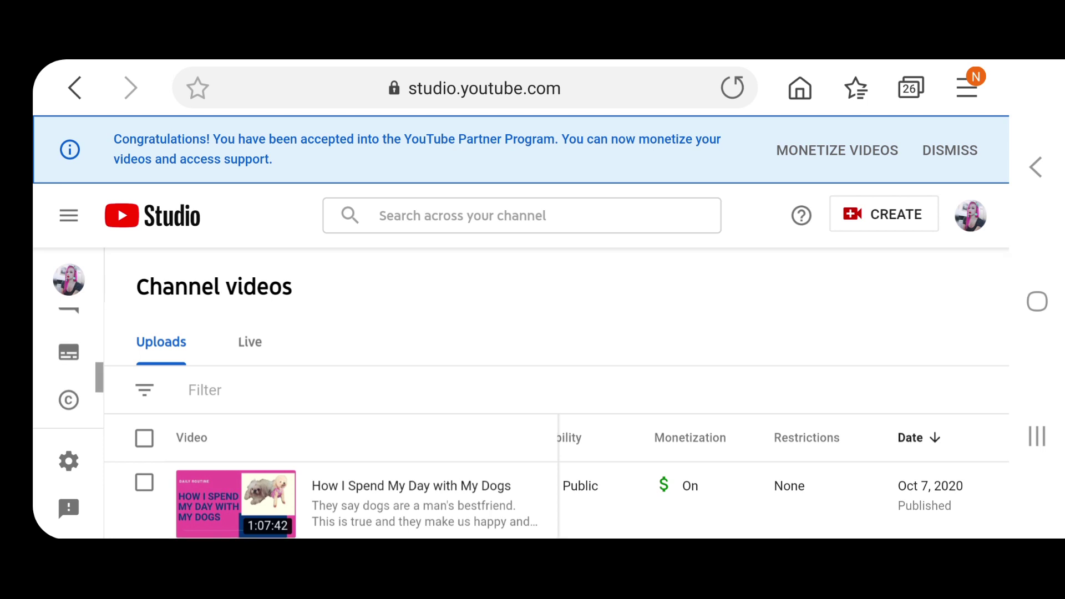
pyautogui.hscroll(-1, 556, 466)
pyautogui.scroll(-2, 556, 399)
pyautogui.scroll(-1, 556, 473)
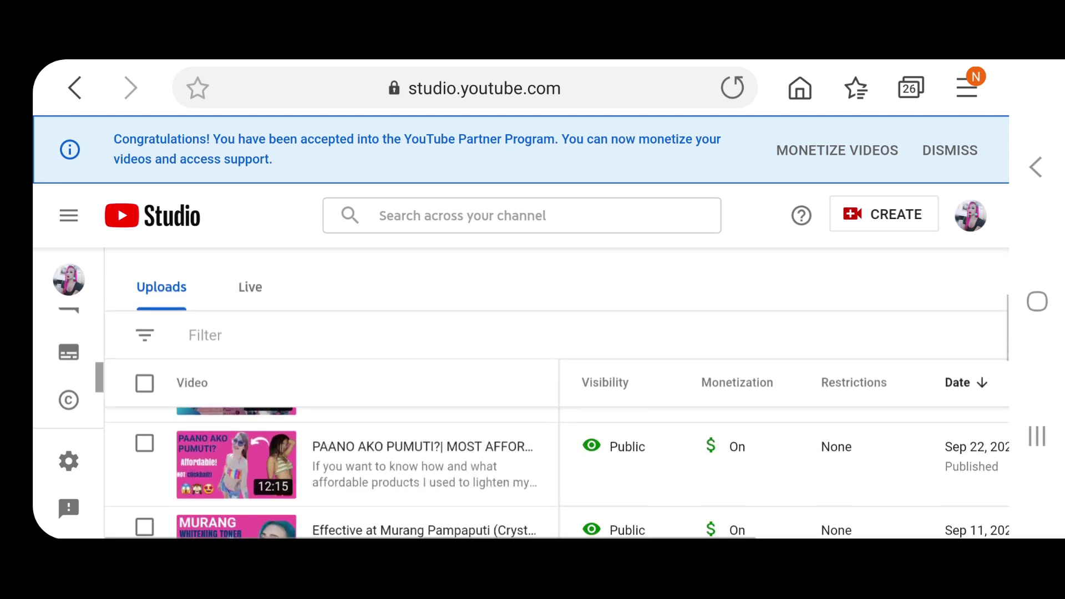
pyautogui.scroll(-1, 556, 472)
pyautogui.scroll(-1, 556, 473)
pyautogui.scroll(-1, 556, 473)
pyautogui.scroll(-1, 556, 473)
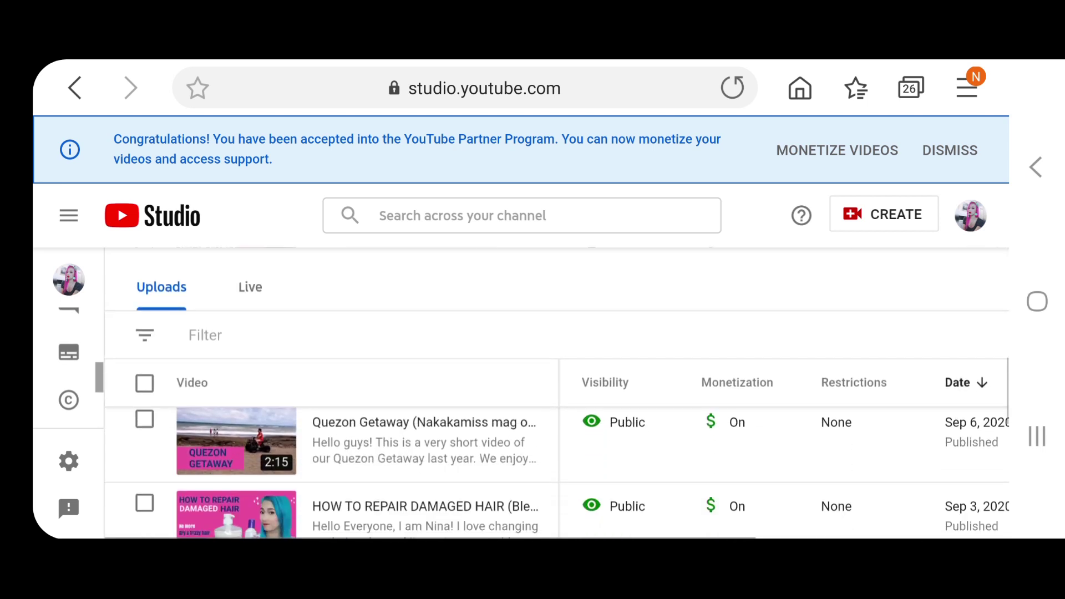
pyautogui.scroll(-1, 555, 472)
pyautogui.scroll(-1, 555, 472)
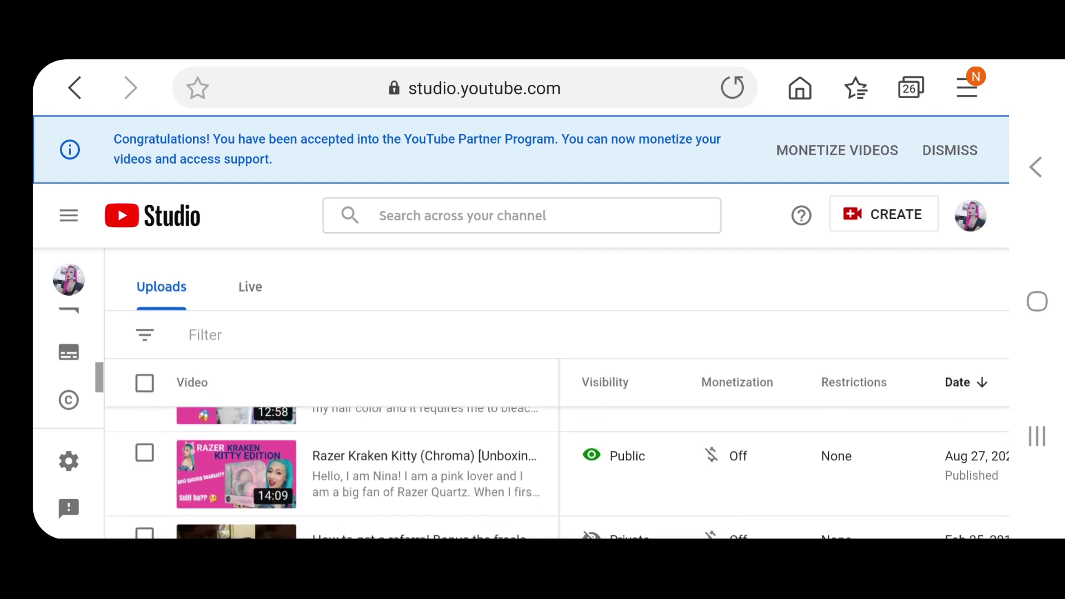
# Open the Razer Kraken Kitty (Chroma) unboxing video's details from the channel videos list.
pyautogui.click(333, 469)
pyautogui.click(332, 473)
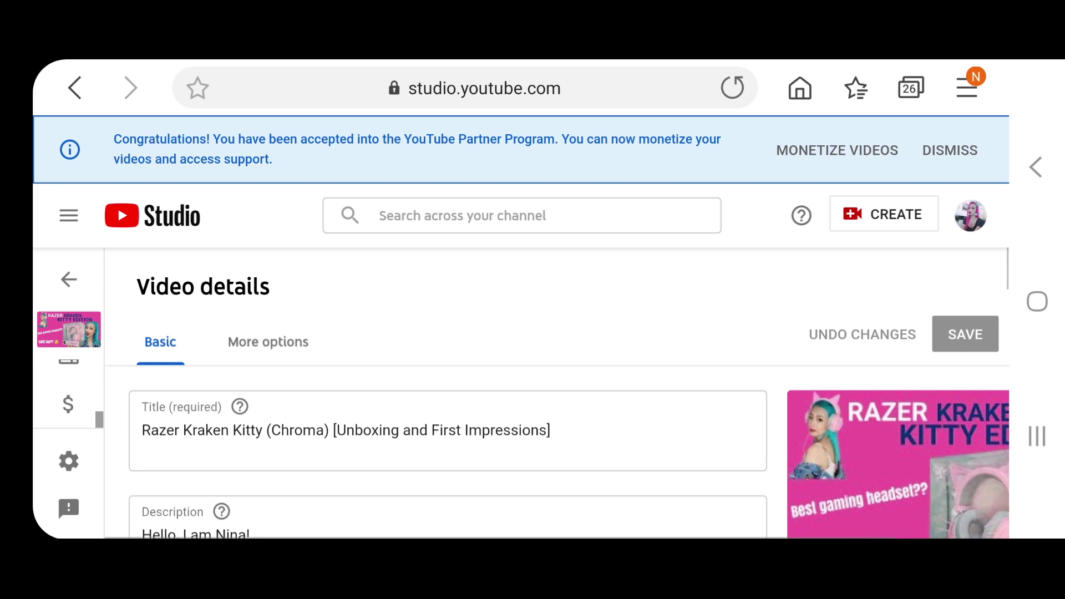
# Switch monetization On for the Razer Kraken Kitty video.
pyautogui.click(68, 404)
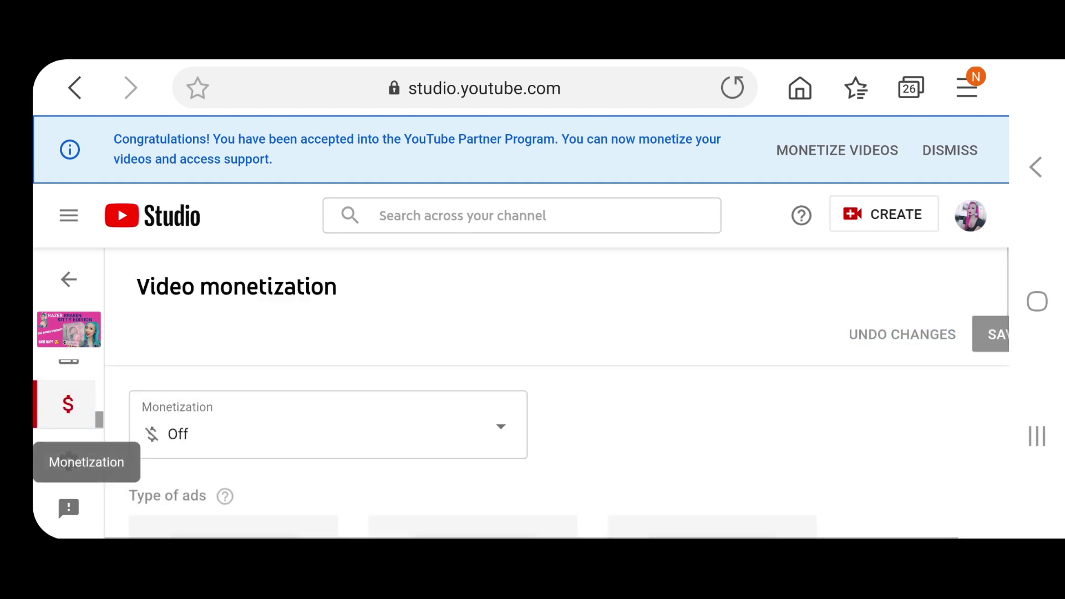
pyautogui.click(328, 424)
pyautogui.click(410, 466)
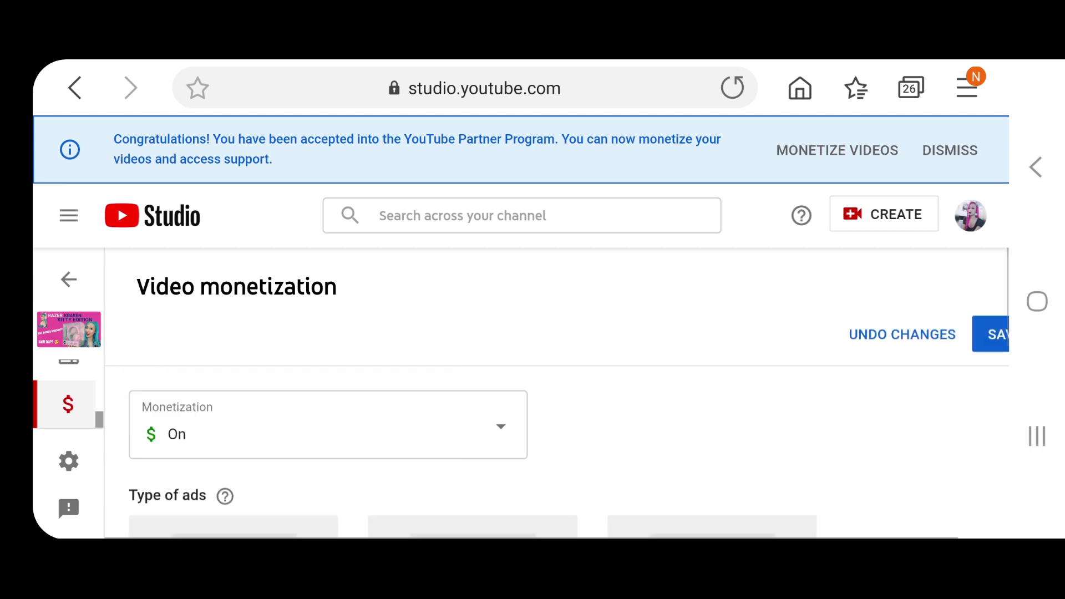
pyautogui.scroll(-3, 558, 416)
pyautogui.scroll(-2, 559, 416)
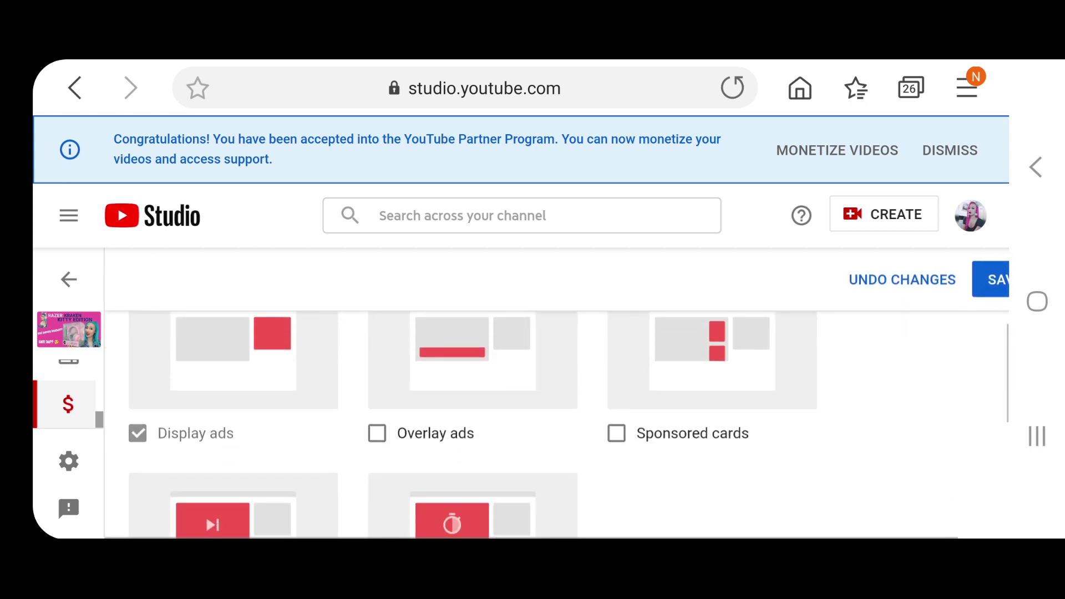
# Enable overlay, sponsored card, skippable and non-skippable ads, save, and return to videos.
pyautogui.click(378, 433)
pyautogui.click(616, 433)
pyautogui.scroll(-3, 558, 416)
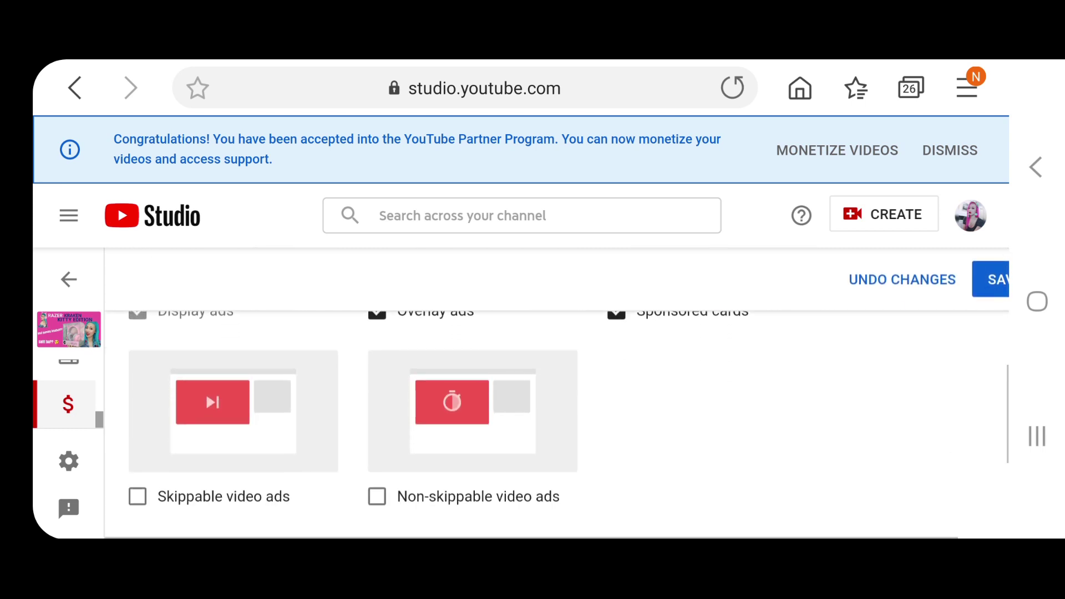
pyautogui.click(377, 496)
pyautogui.click(138, 496)
pyautogui.scroll(-5, 558, 416)
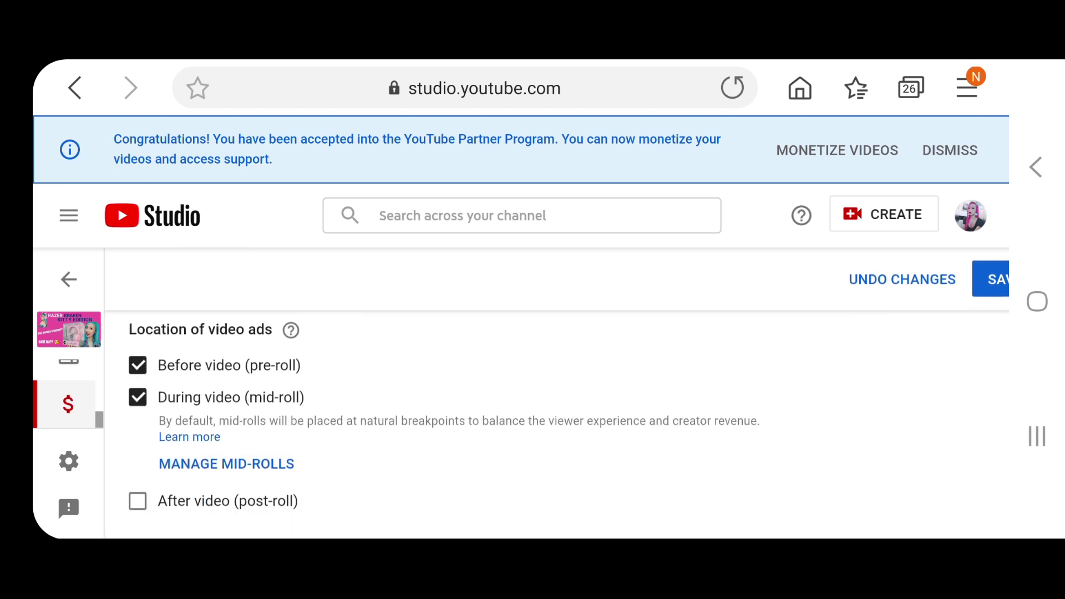
pyautogui.scroll(2, 558, 417)
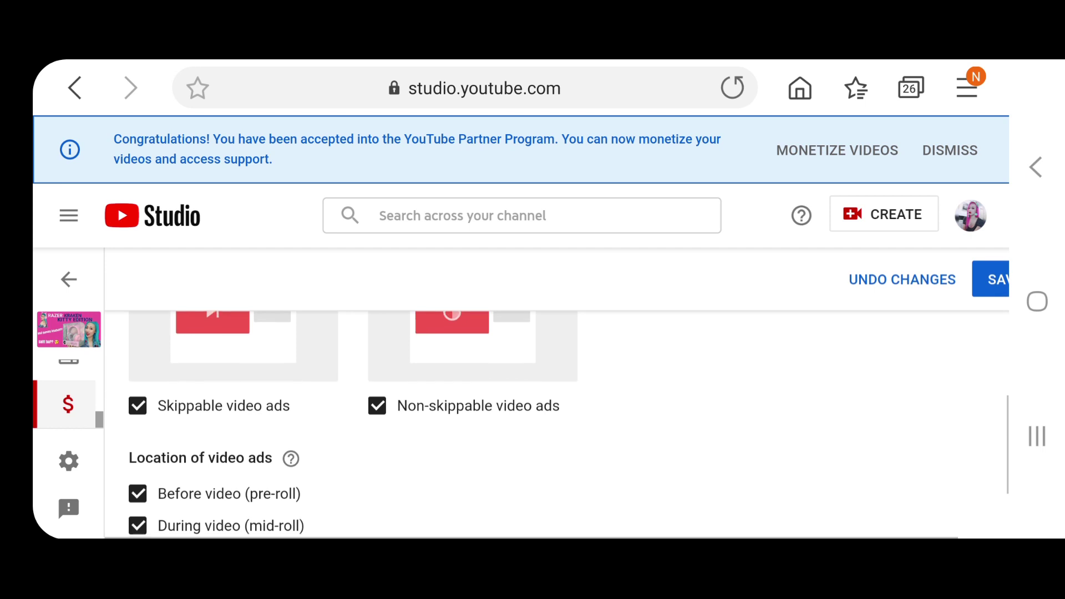
pyautogui.scroll(-2, 558, 416)
pyautogui.scroll(-1, 558, 416)
pyautogui.scroll(3, 558, 417)
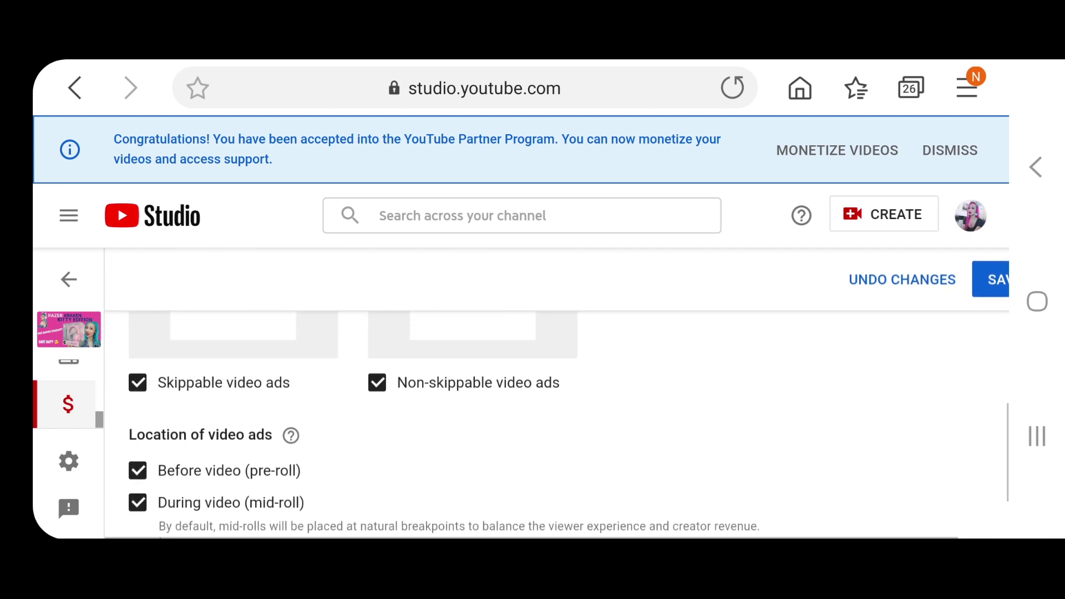
pyautogui.scroll(-2, 557, 416)
pyautogui.scroll(-1, 557, 417)
pyautogui.scroll(1, 558, 416)
pyautogui.scroll(5, 558, 416)
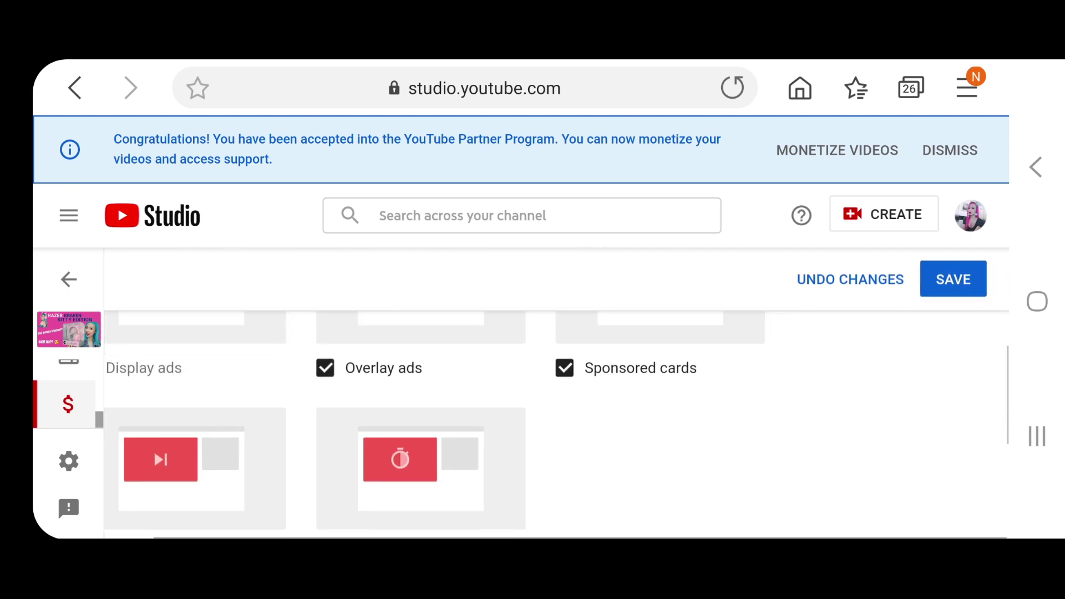
pyautogui.scroll(-4, 557, 416)
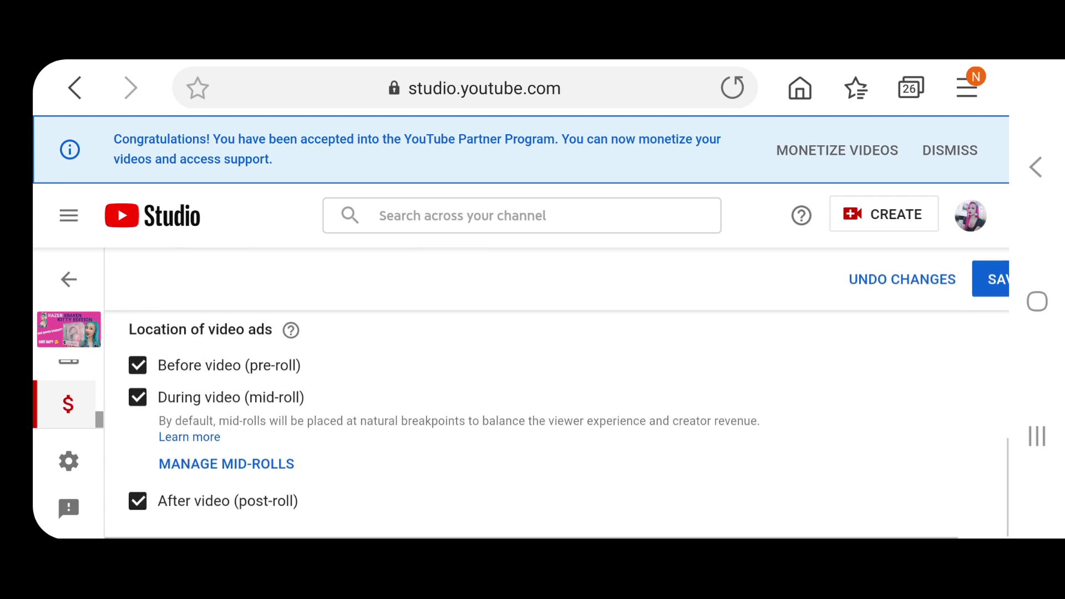
pyautogui.scroll(3, 557, 416)
pyautogui.scroll(1, 557, 416)
pyautogui.scroll(5, 558, 416)
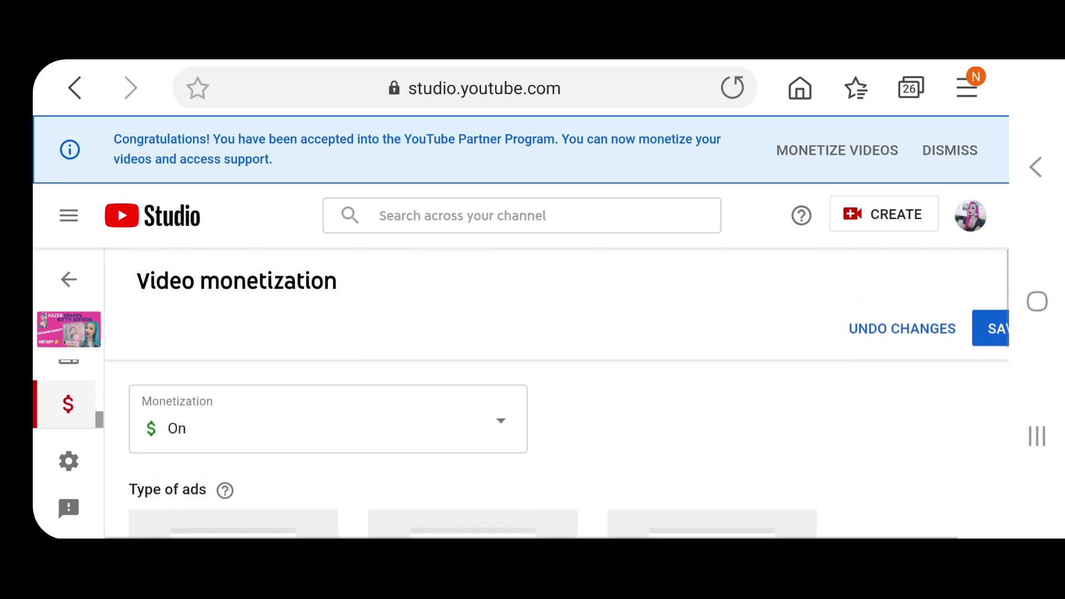
pyautogui.hscroll(1, 558, 416)
pyautogui.click(954, 334)
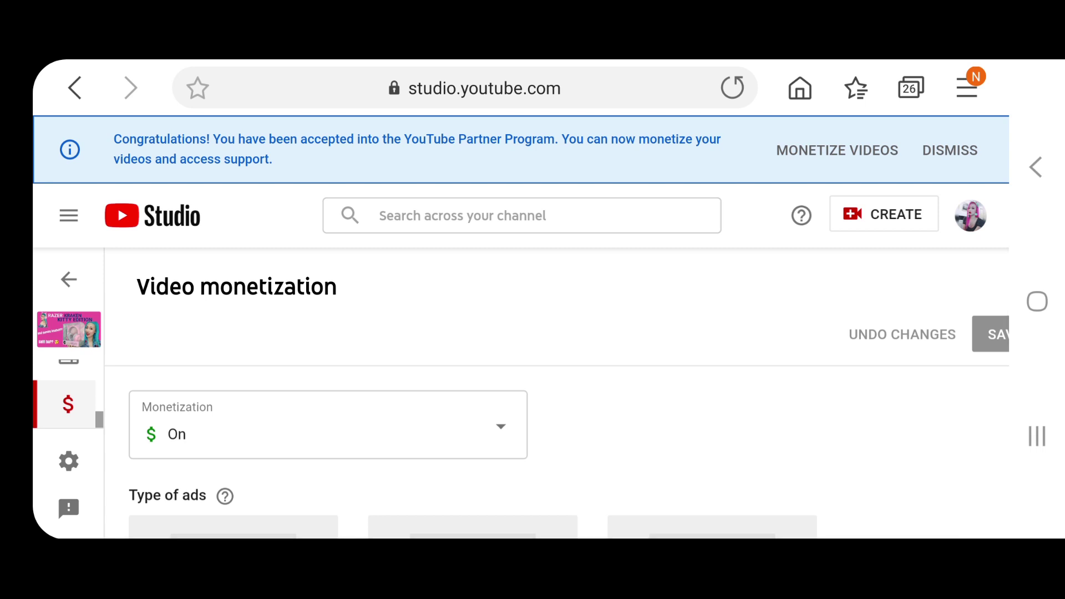
pyautogui.click(69, 278)
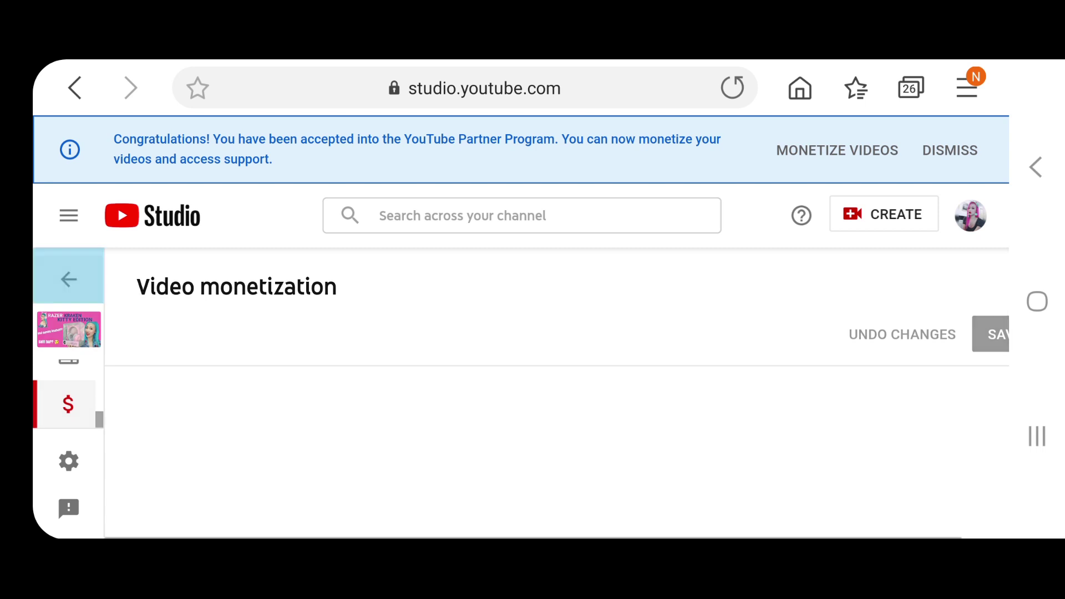
pyautogui.scroll(-5, 558, 449)
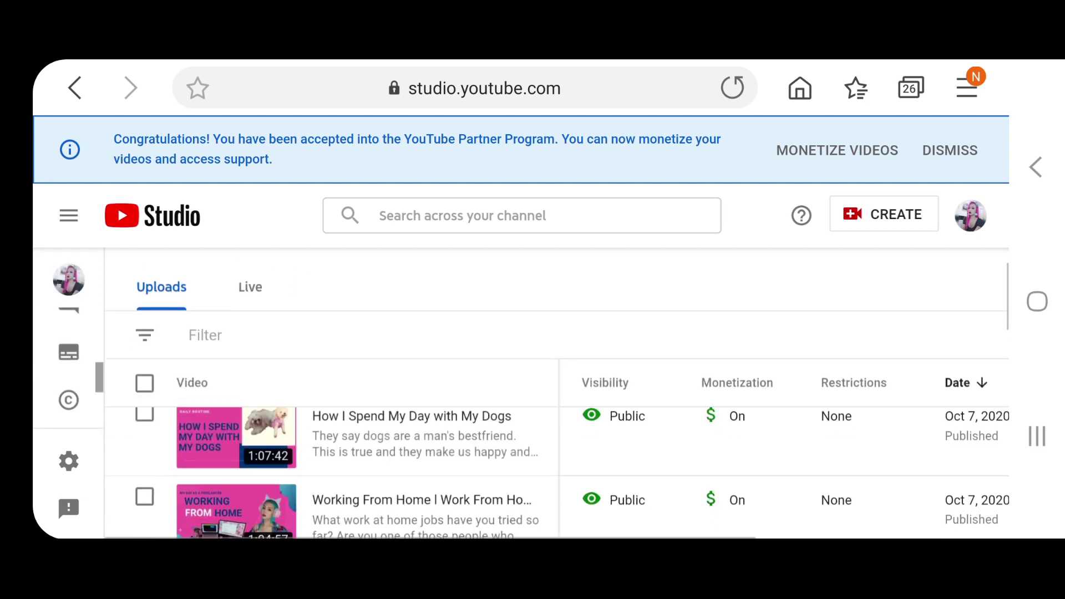
pyautogui.scroll(-2, 558, 473)
pyautogui.scroll(-2, 557, 474)
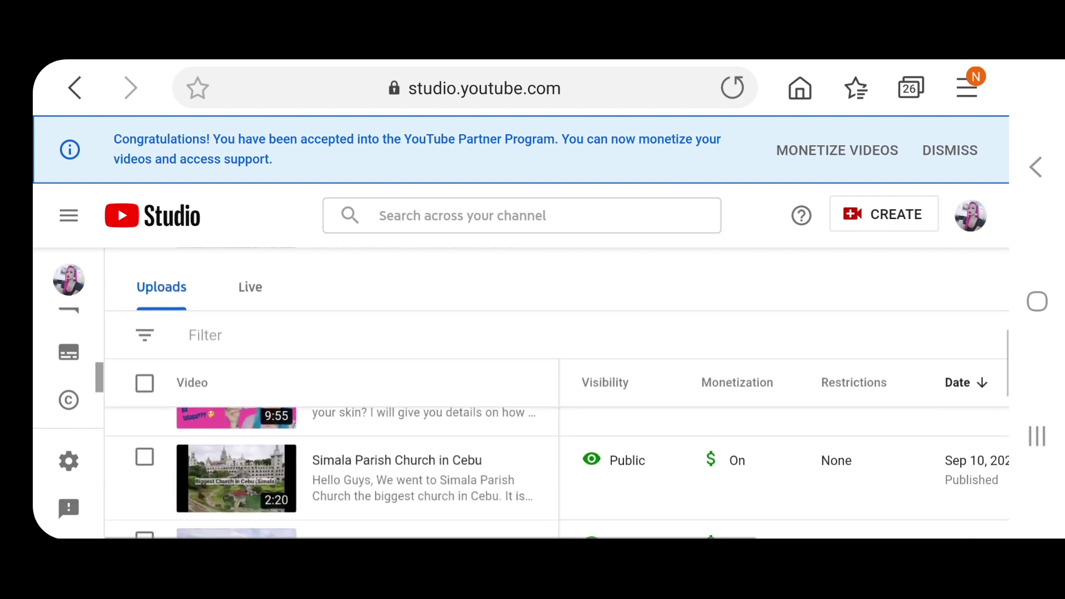
pyautogui.scroll(-2, 558, 473)
pyautogui.scroll(-2, 558, 472)
pyautogui.scroll(-2, 557, 473)
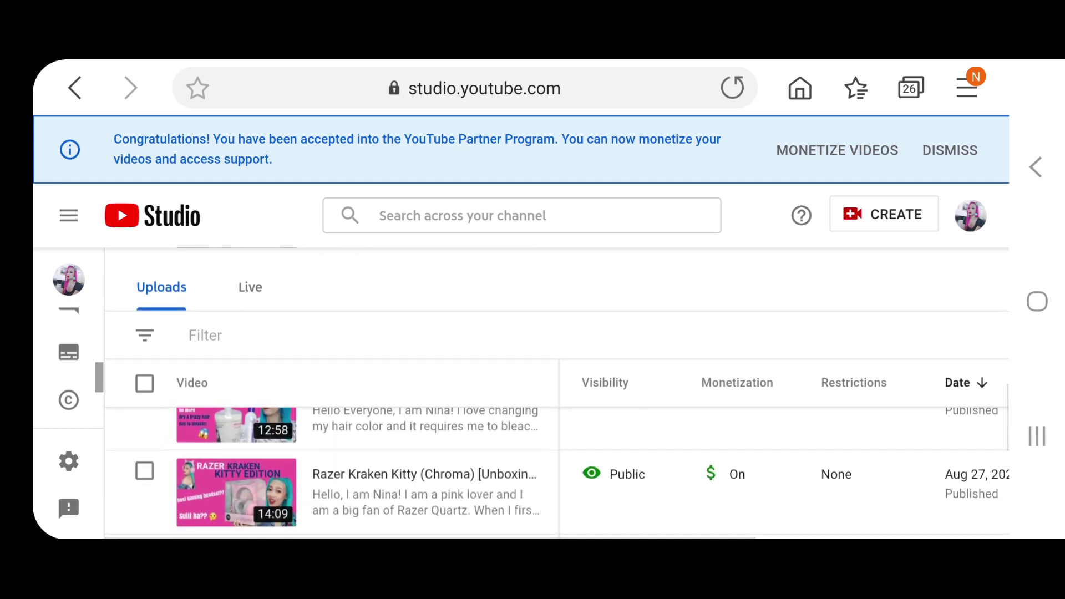
pyautogui.scroll(-2, 558, 473)
pyautogui.scroll(-2, 558, 473)
pyautogui.scroll(-2, 558, 473)
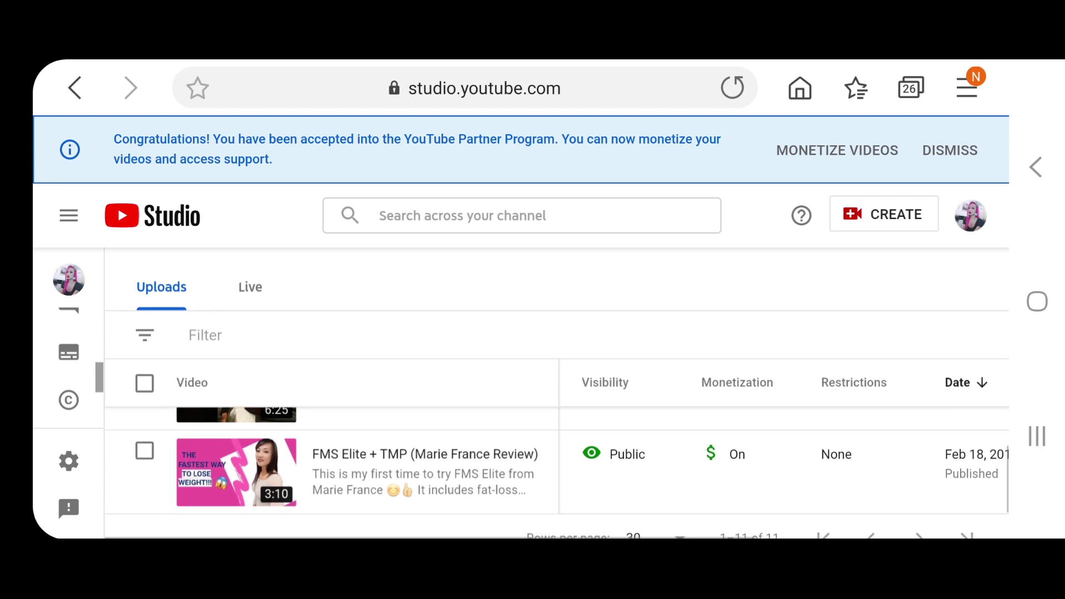
pyautogui.scroll(-2, 557, 472)
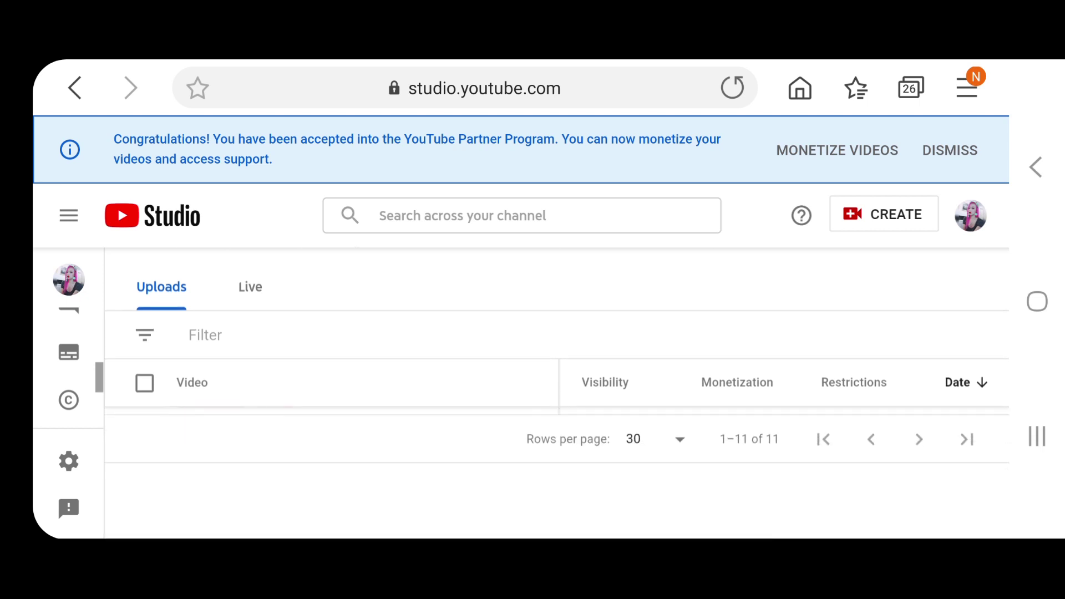
pyautogui.scroll(2, 558, 472)
pyautogui.scroll(2, 558, 473)
pyautogui.scroll(2, 559, 473)
pyautogui.scroll(3, 557, 473)
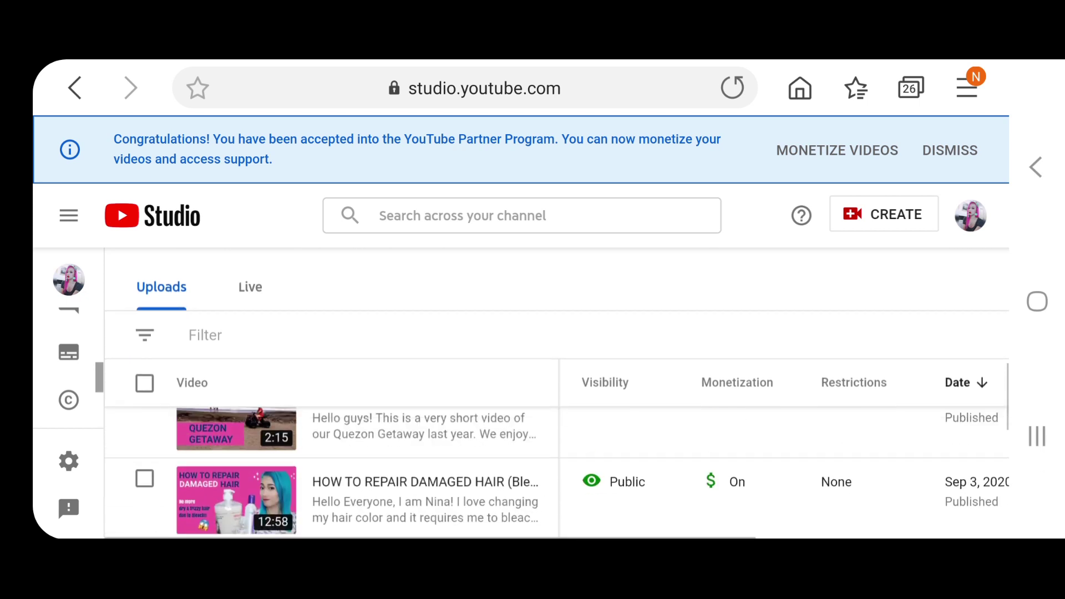
pyautogui.scroll(1, 558, 473)
pyautogui.scroll(2, 558, 472)
pyautogui.scroll(3, 559, 473)
pyautogui.scroll(1, 558, 472)
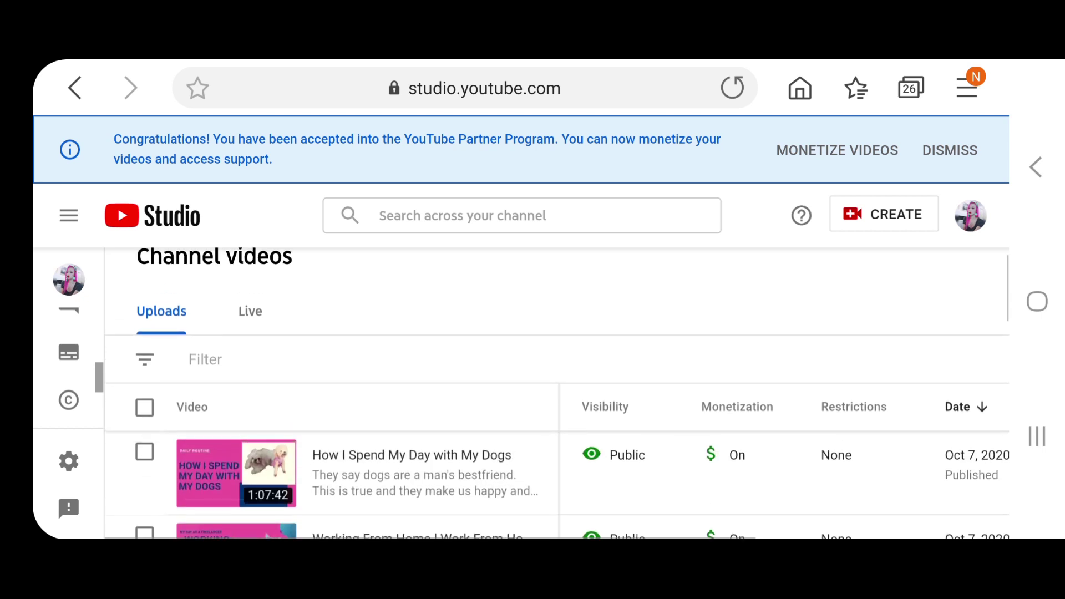
pyautogui.scroll(1, 558, 473)
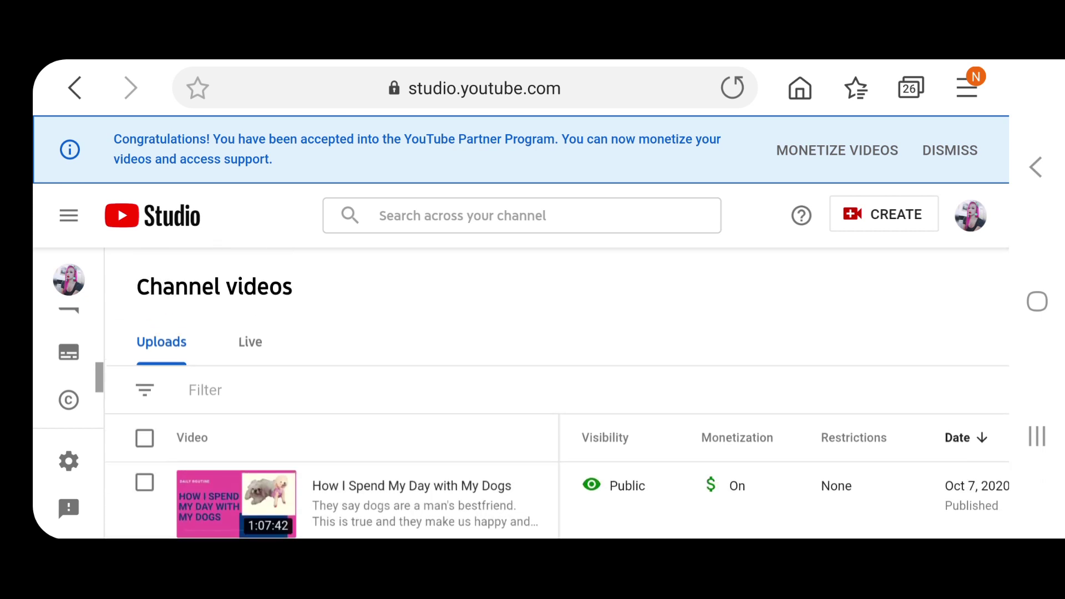
pyautogui.scroll(-2, 558, 473)
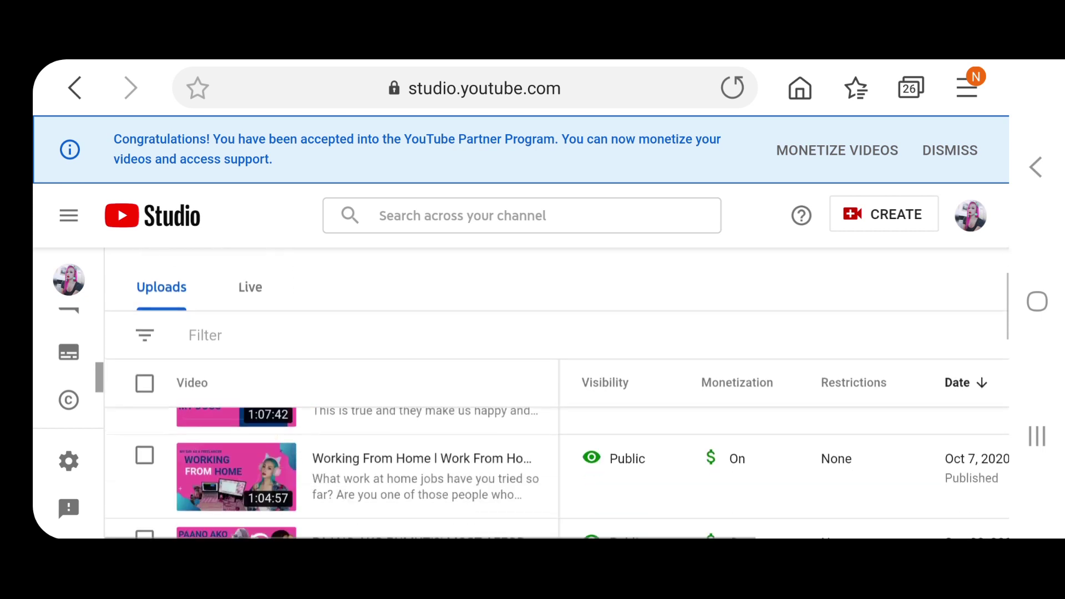
pyautogui.scroll(-1, 557, 473)
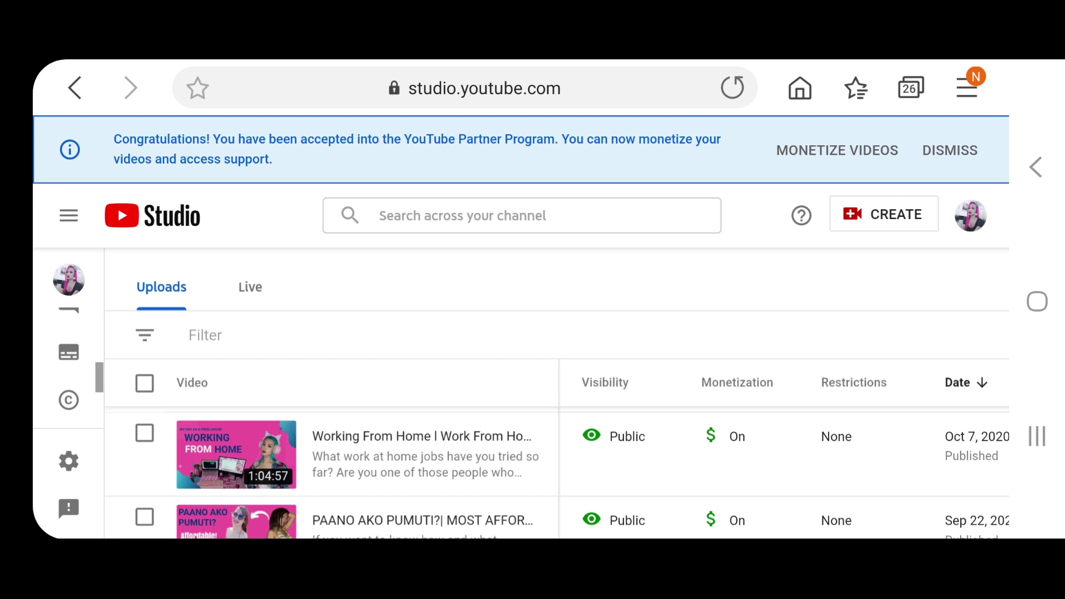
pyautogui.scroll(3, 558, 466)
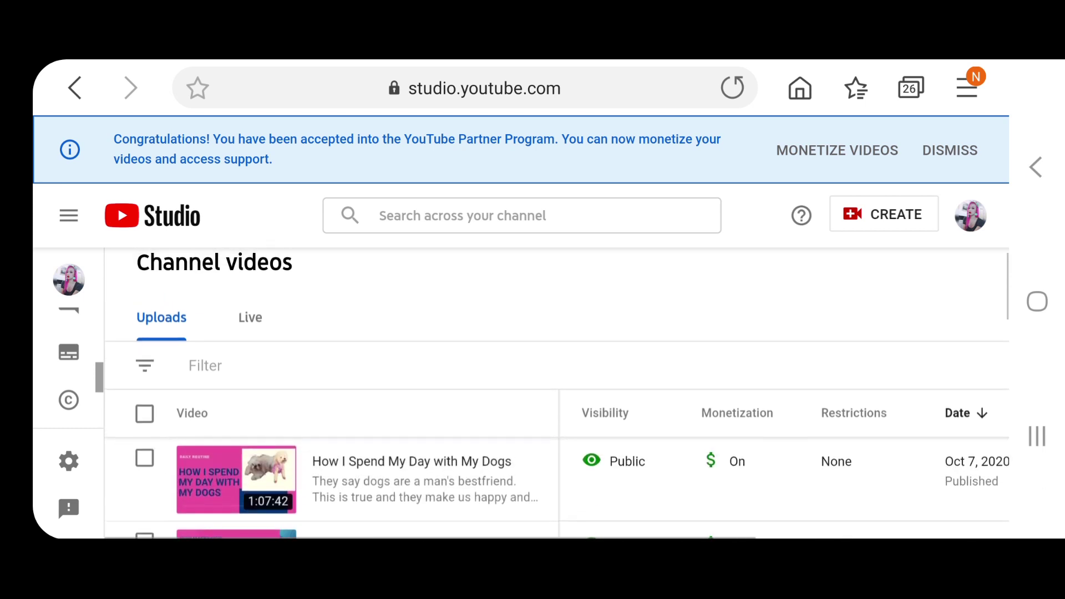
pyautogui.scroll(-3, 557, 466)
pyautogui.scroll(2, 557, 391)
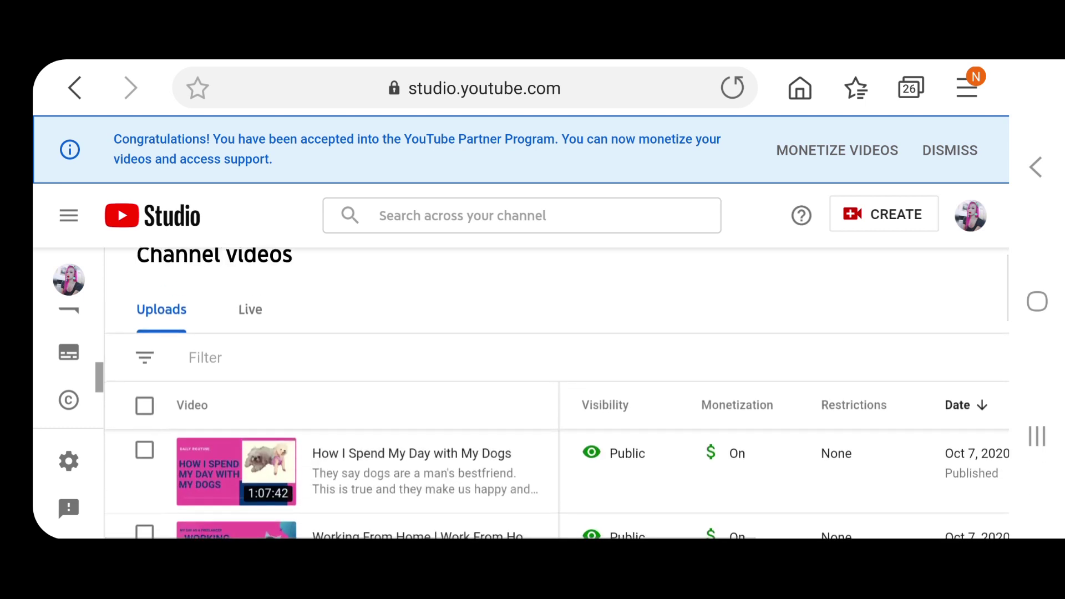